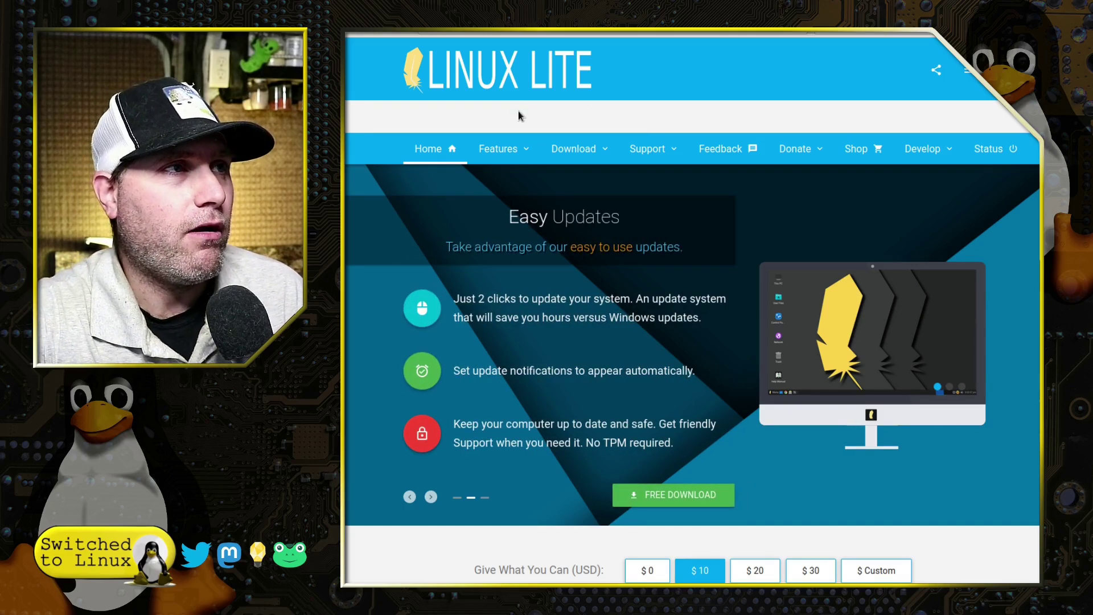
- Browse the Linux Lite home page through its donation, stats, feature and press sections
{"action": "scroll", "coordinate": [624, 255], "scroll_direction": "down", "scroll_amount": 2}
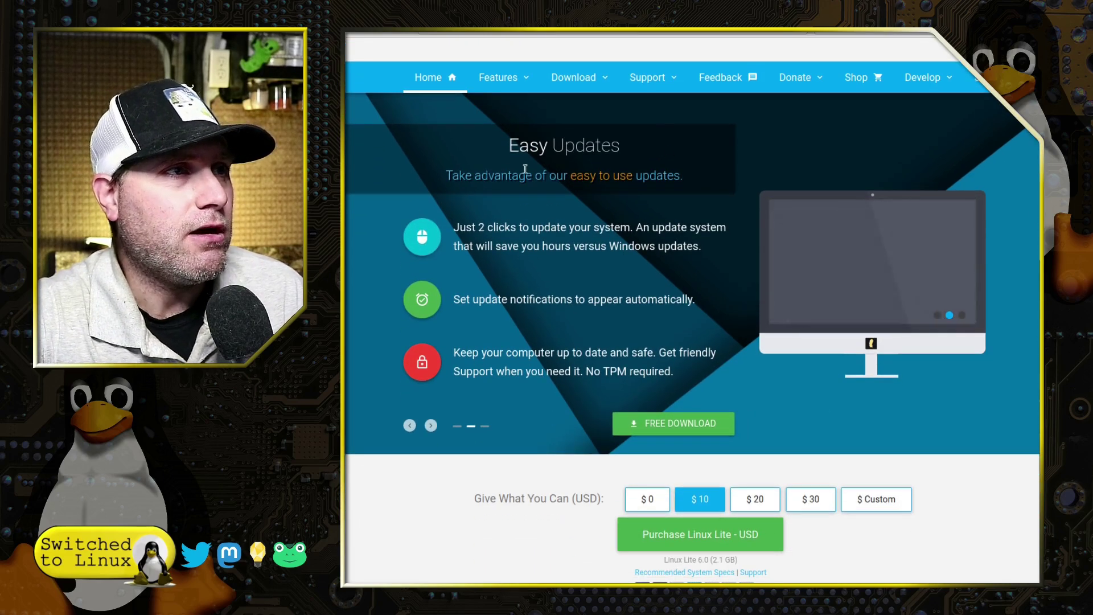
{"action": "scroll", "coordinate": [752, 312], "scroll_direction": "down", "scroll_amount": 4}
{"action": "scroll", "coordinate": [752, 312], "scroll_direction": "down", "scroll_amount": 3}
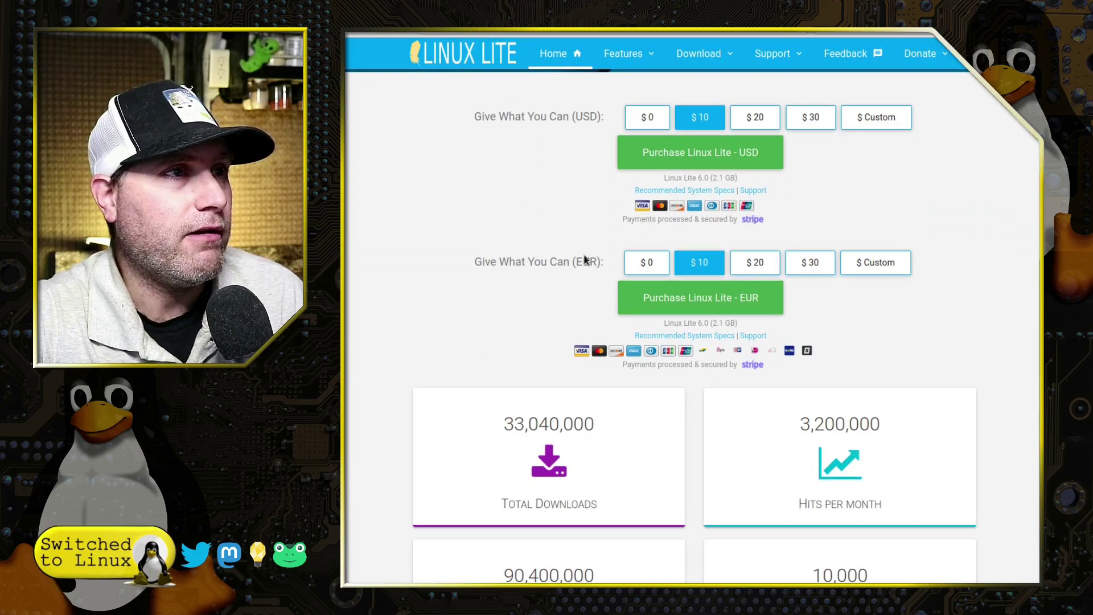
{"action": "scroll", "coordinate": [683, 262], "scroll_direction": "down", "scroll_amount": 4}
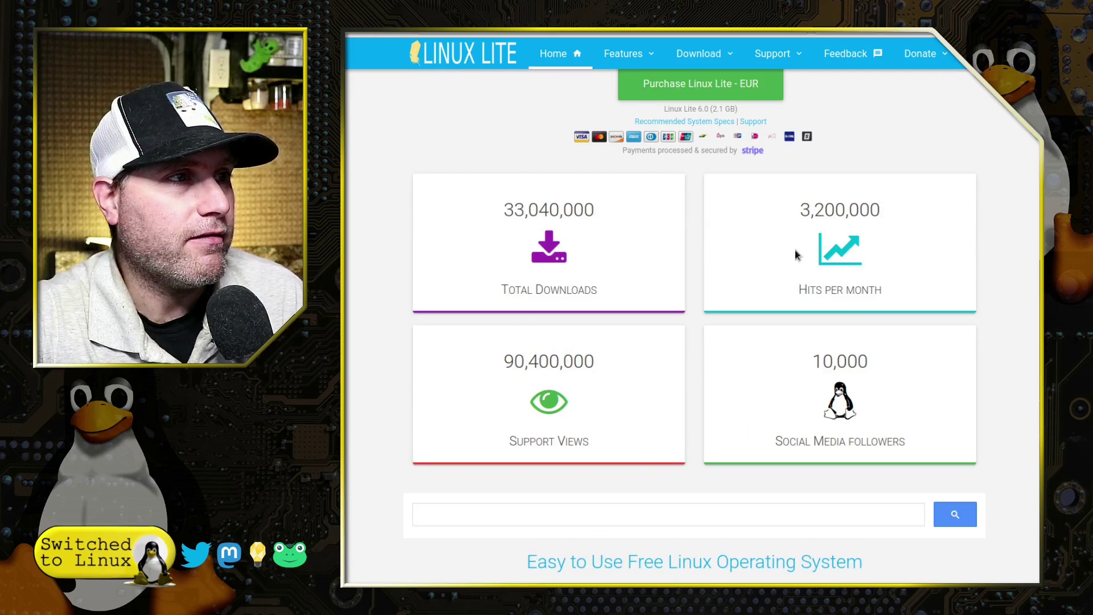
{"action": "scroll", "coordinate": [527, 194], "scroll_direction": "down", "scroll_amount": 1}
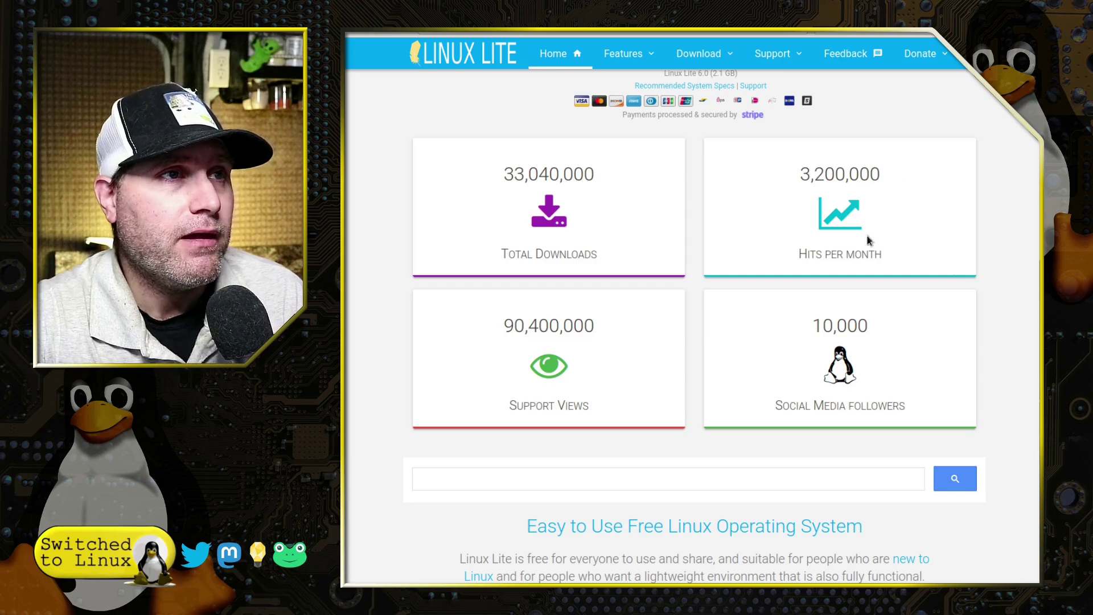
{"action": "scroll", "coordinate": [918, 408], "scroll_direction": "down", "scroll_amount": 4}
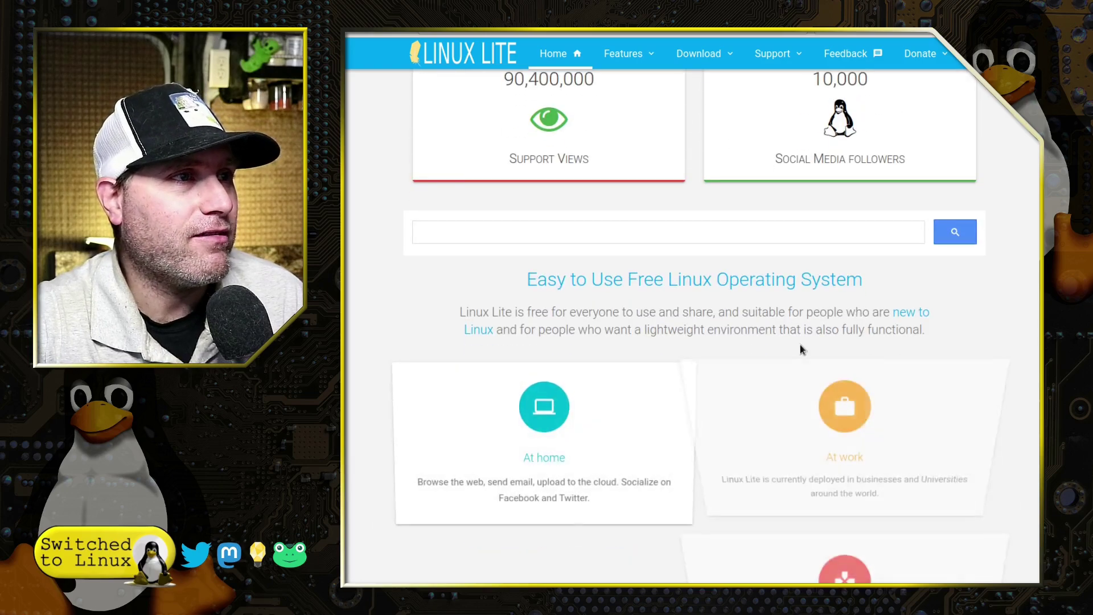
{"action": "scroll", "coordinate": [801, 350], "scroll_direction": "down", "scroll_amount": 8}
{"action": "scroll", "coordinate": [833, 390], "scroll_direction": "up", "scroll_amount": 4}
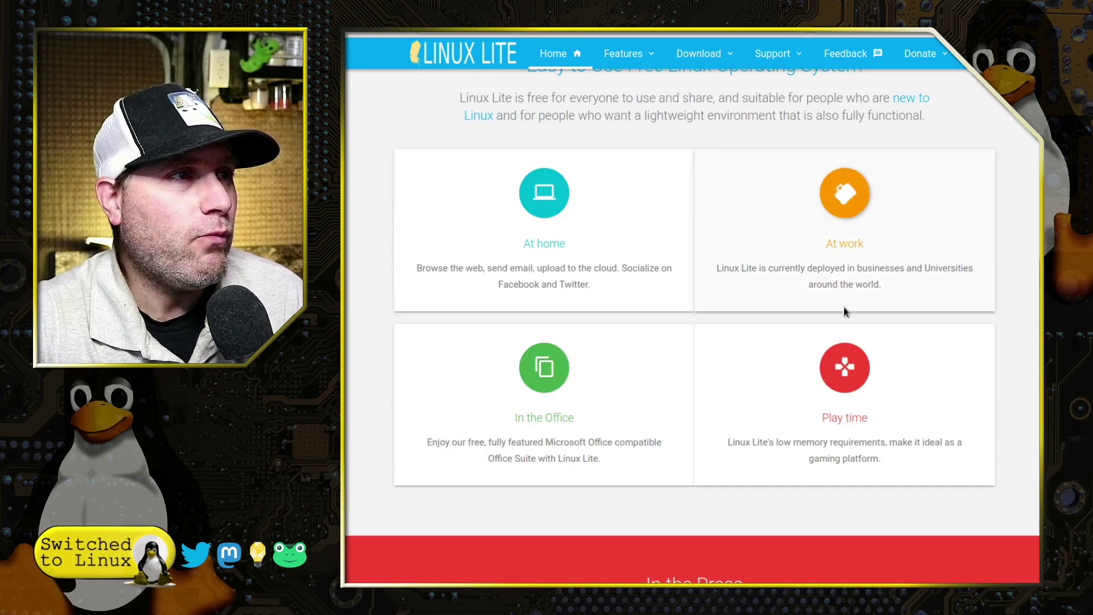
{"action": "scroll", "coordinate": [844, 312], "scroll_direction": "down", "scroll_amount": 7}
{"action": "scroll", "coordinate": [566, 312], "scroll_direction": "down", "scroll_amount": 1}
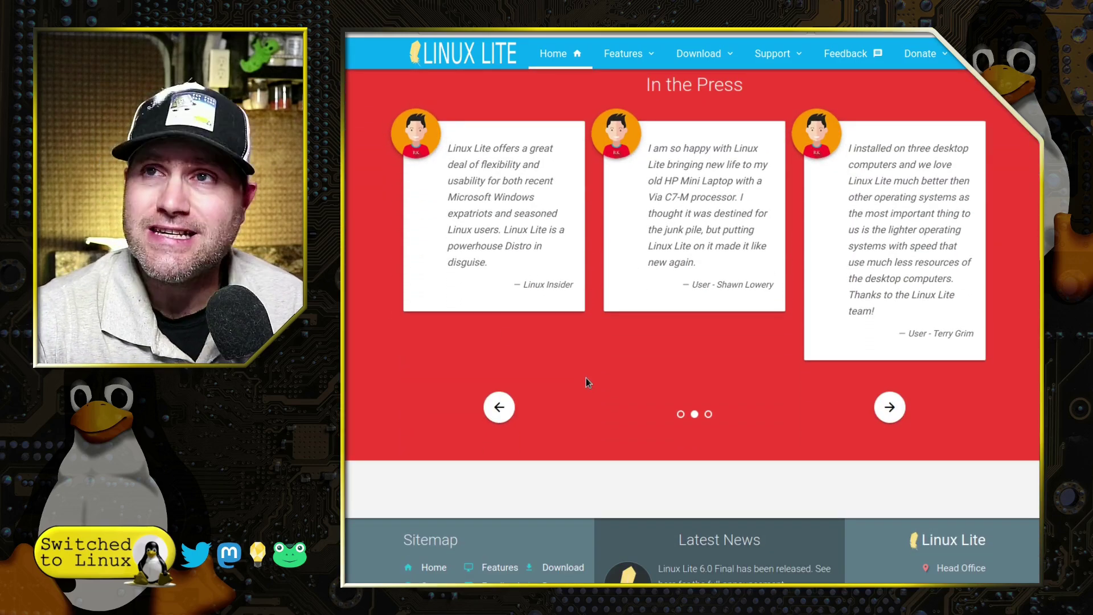
{"action": "scroll", "coordinate": [587, 377], "scroll_direction": "down", "scroll_amount": 4}
{"action": "scroll", "coordinate": [593, 379], "scroll_direction": "up", "scroll_amount": 15}
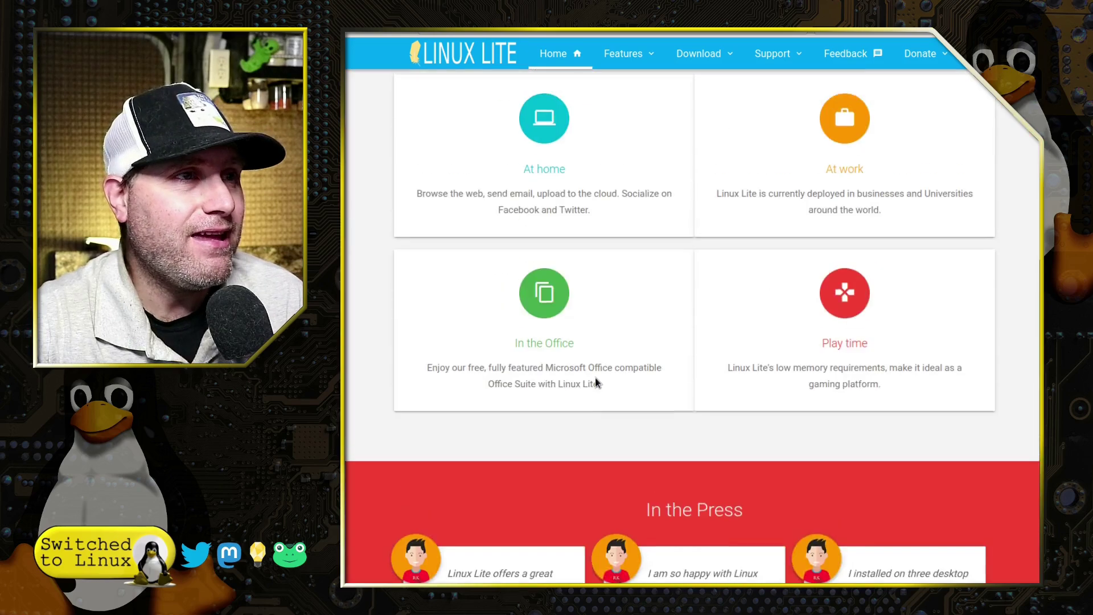
{"action": "scroll", "coordinate": [596, 383], "scroll_direction": "up", "scroll_amount": 7}
{"action": "mouse_move", "coordinate": [514, 147]}
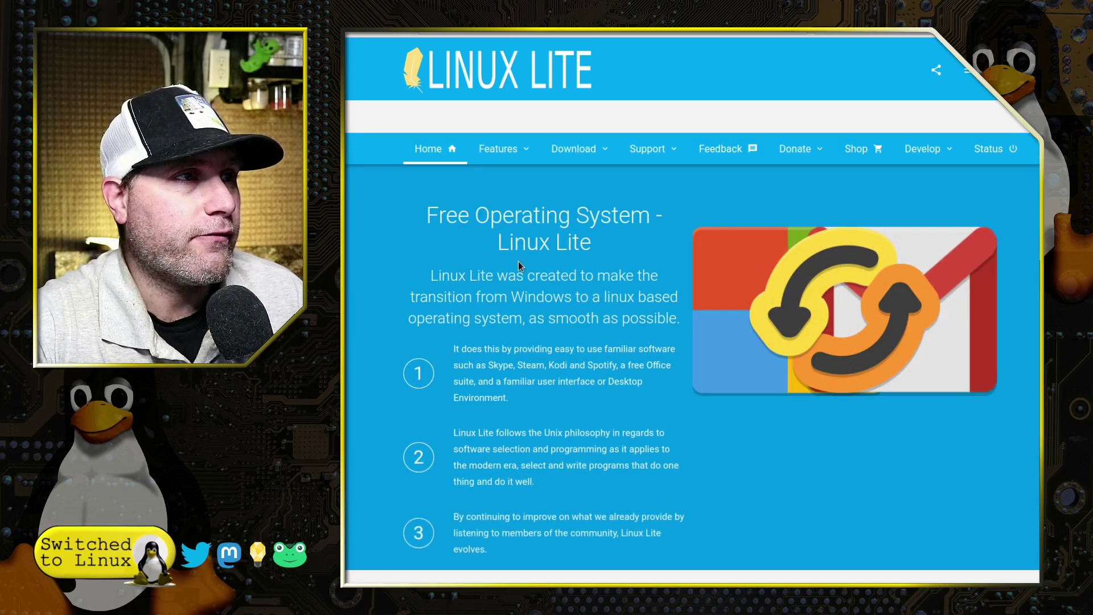
- Scroll through the Linux Lite Features page
{"action": "scroll", "coordinate": [518, 263], "scroll_direction": "down", "scroll_amount": 7}
{"action": "scroll", "coordinate": [519, 263], "scroll_direction": "down", "scroll_amount": 3}
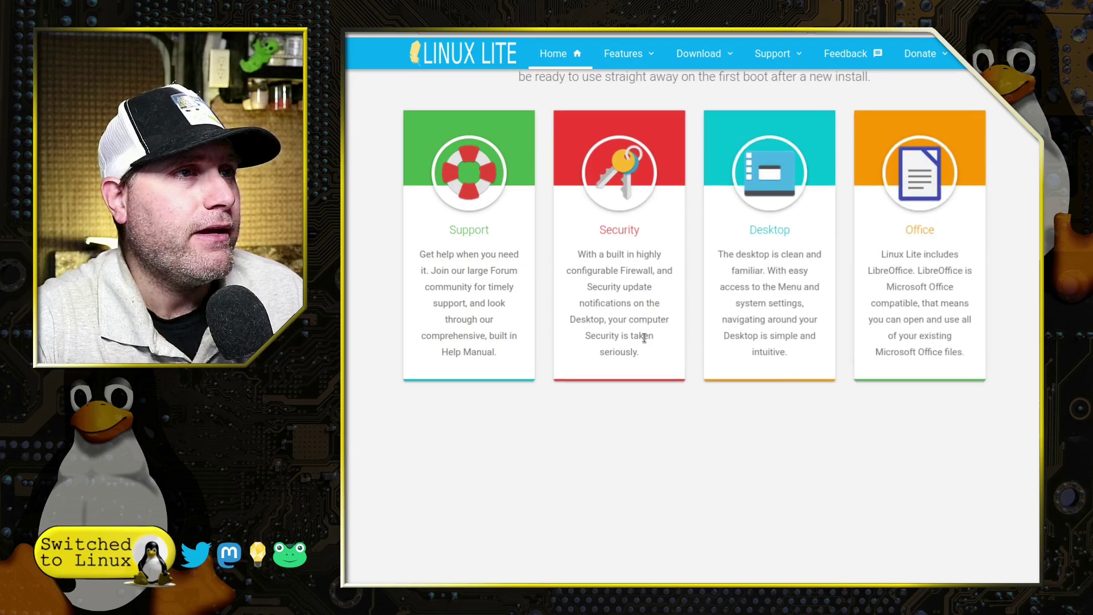
{"action": "scroll", "coordinate": [652, 340], "scroll_direction": "down", "scroll_amount": 8}
{"action": "scroll", "coordinate": [653, 341], "scroll_direction": "down", "scroll_amount": 6}
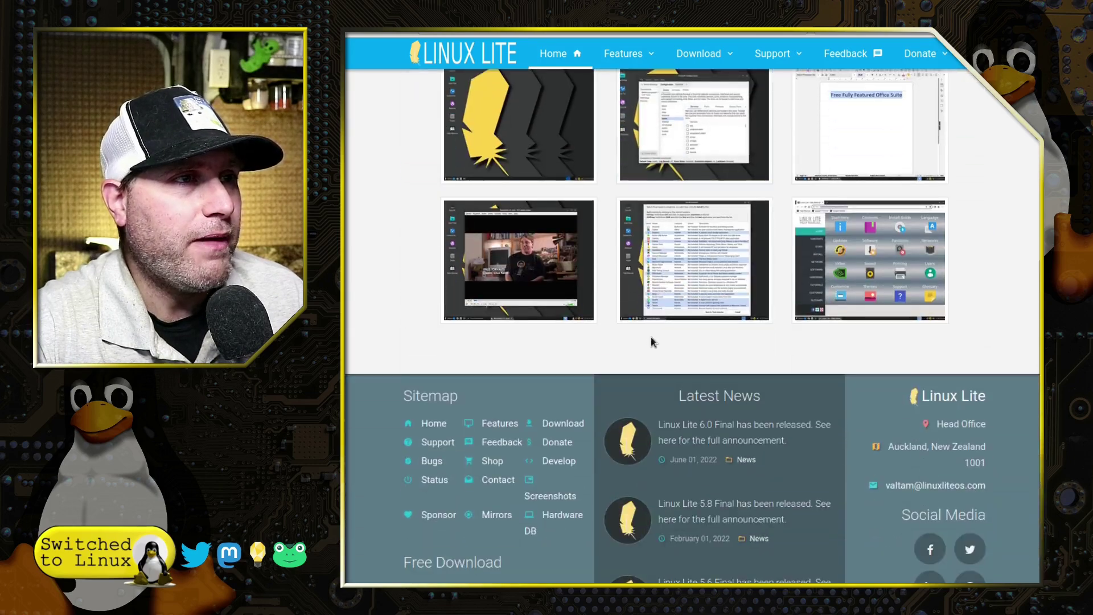
{"action": "scroll", "coordinate": [655, 336], "scroll_direction": "up", "scroll_amount": 14}
- Go back Home, open Download > Buy Media, and scroll through the download page
{"action": "key", "text": "alt+Left"}
{"action": "mouse_move", "coordinate": [570, 149]}
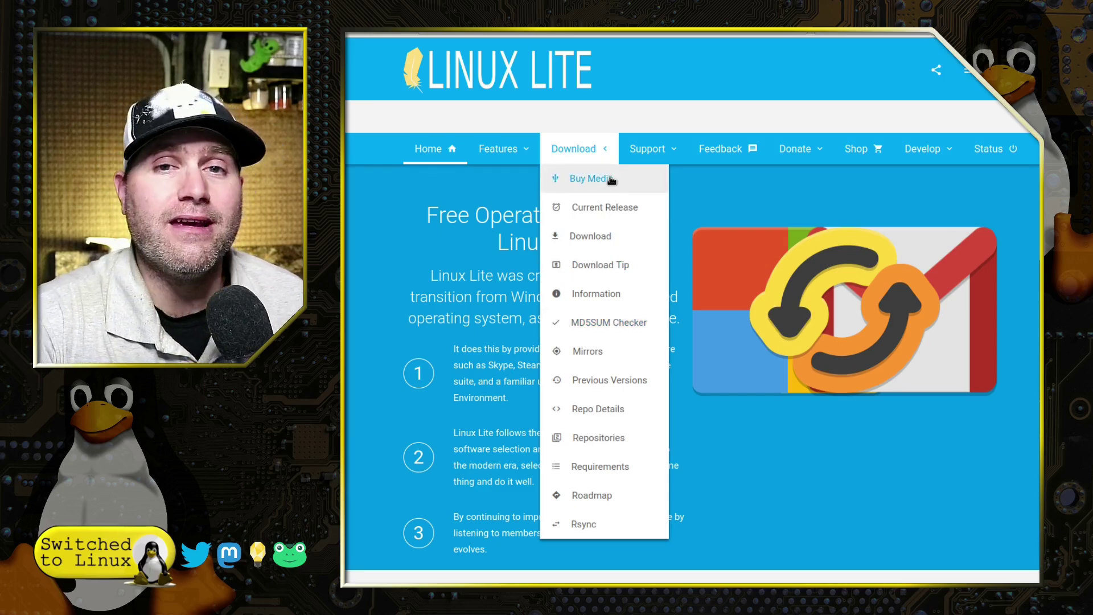
{"action": "left_click", "coordinate": [611, 180]}
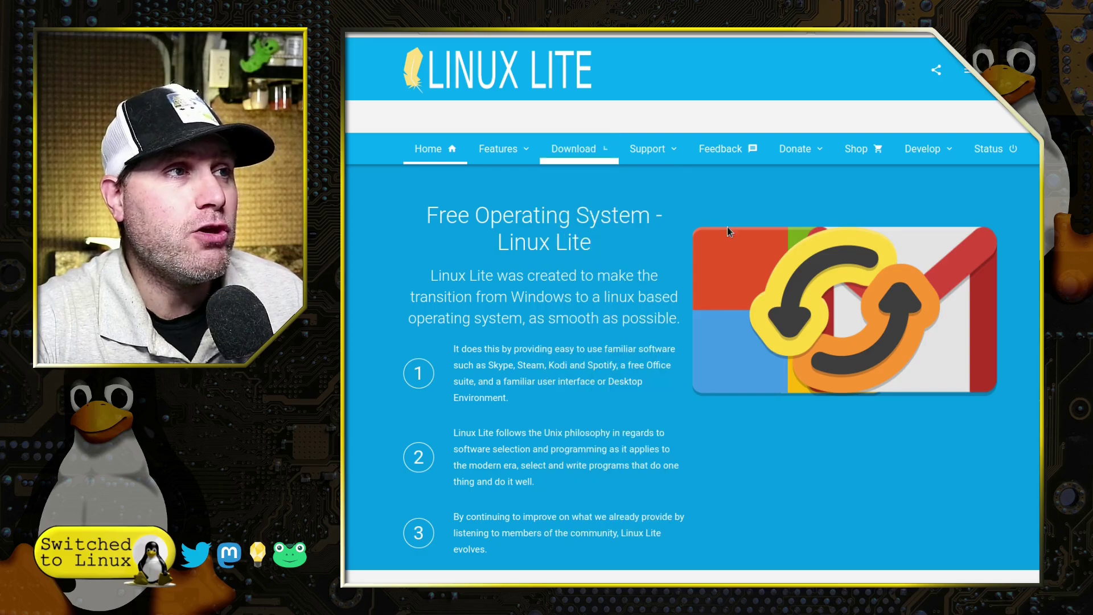
{"action": "scroll", "coordinate": [689, 205], "scroll_direction": "down", "scroll_amount": 1}
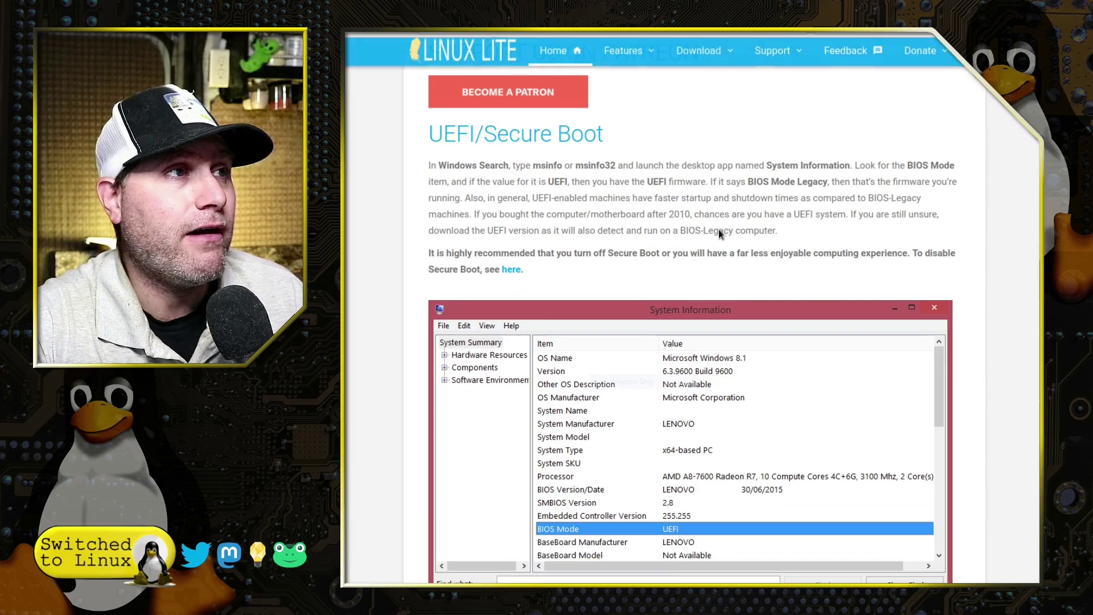
{"action": "scroll", "coordinate": [720, 233], "scroll_direction": "up", "scroll_amount": 6}
{"action": "scroll", "coordinate": [731, 244], "scroll_direction": "down", "scroll_amount": 12}
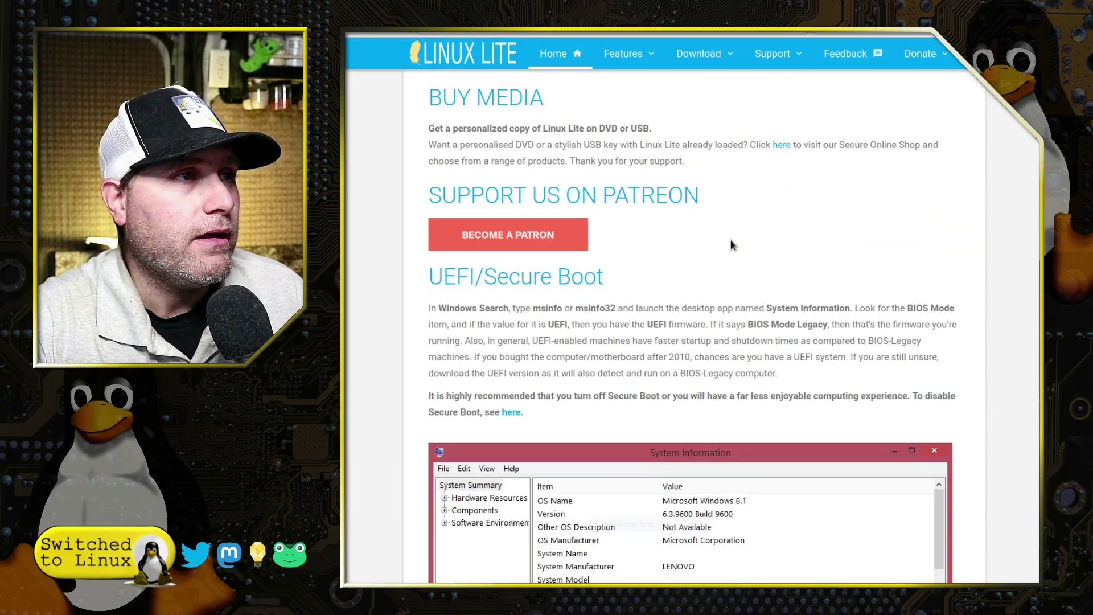
{"action": "scroll", "coordinate": [731, 240], "scroll_direction": "up", "scroll_amount": 15}
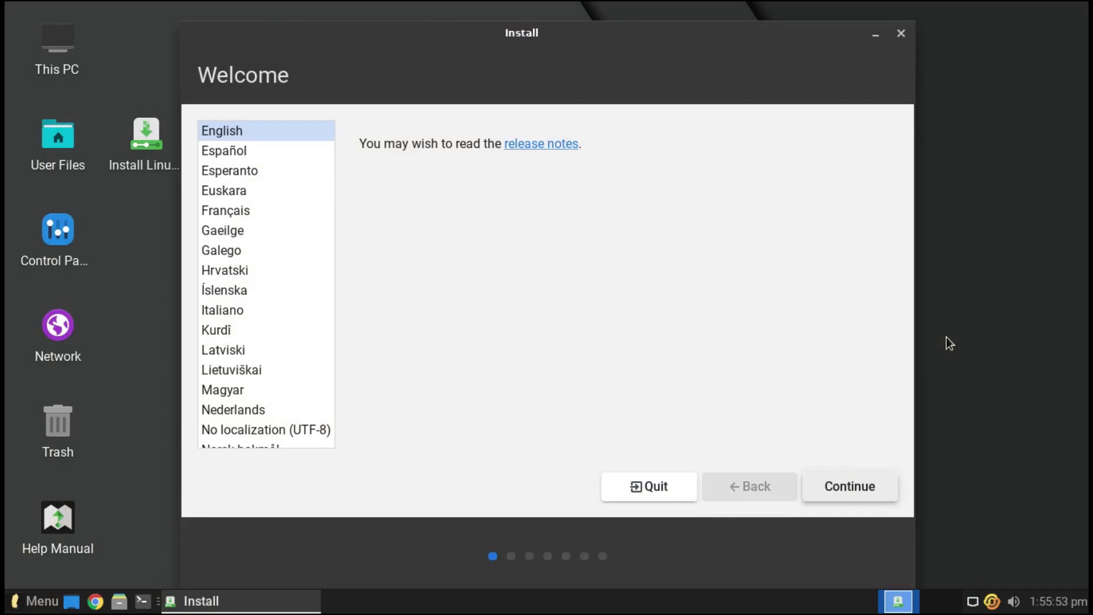
- Accept English and the default keyboard layout, and include third-party software
{"action": "left_click", "coordinate": [851, 483]}
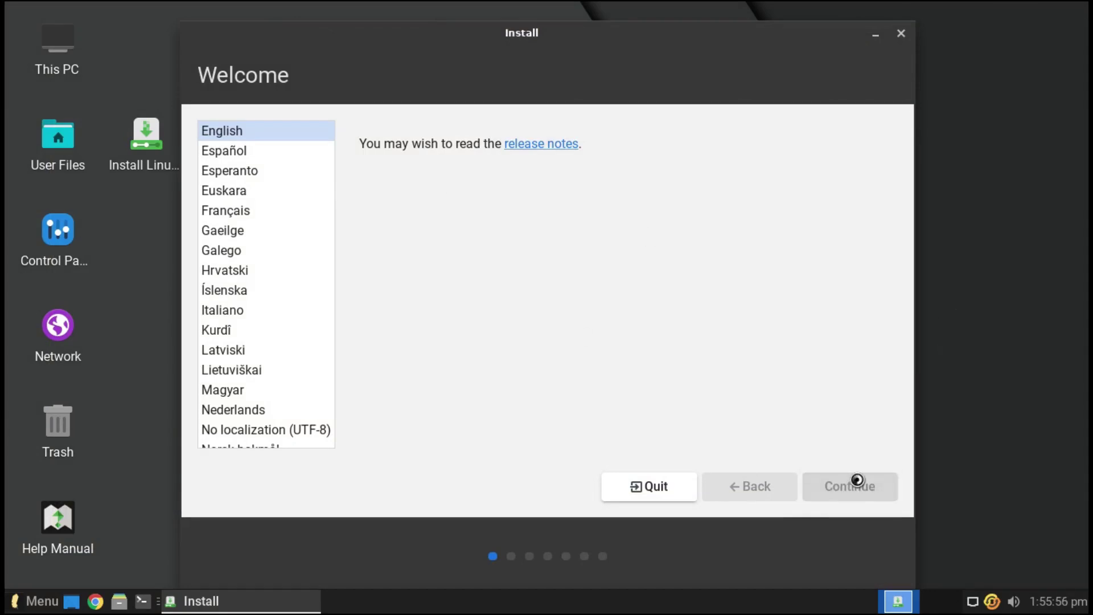
{"action": "left_click", "coordinate": [860, 485]}
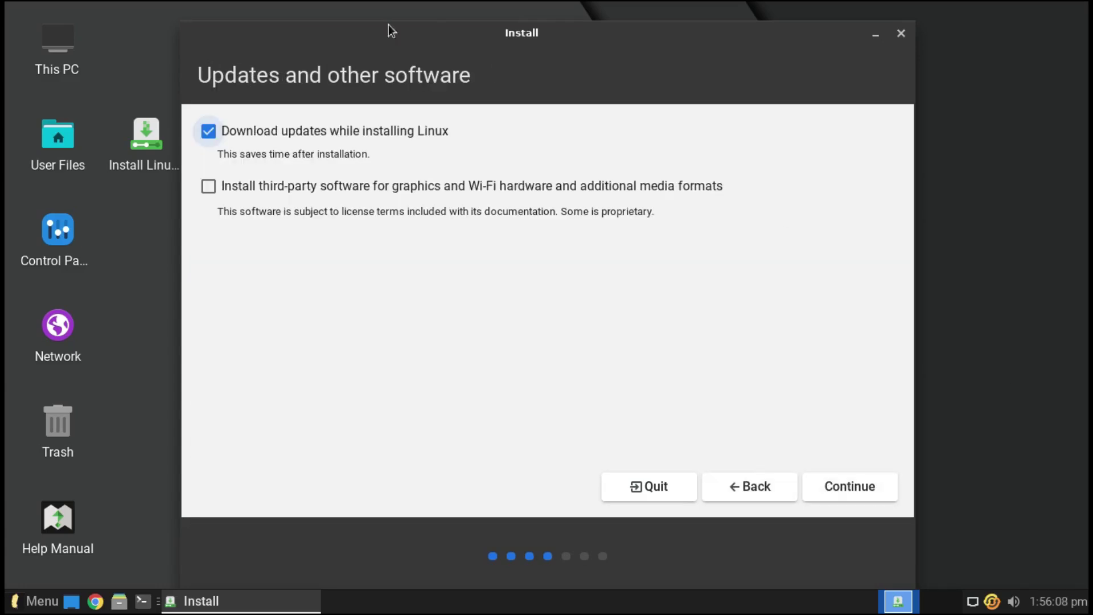
{"action": "left_click", "coordinate": [276, 188]}
{"action": "left_click", "coordinate": [872, 493]}
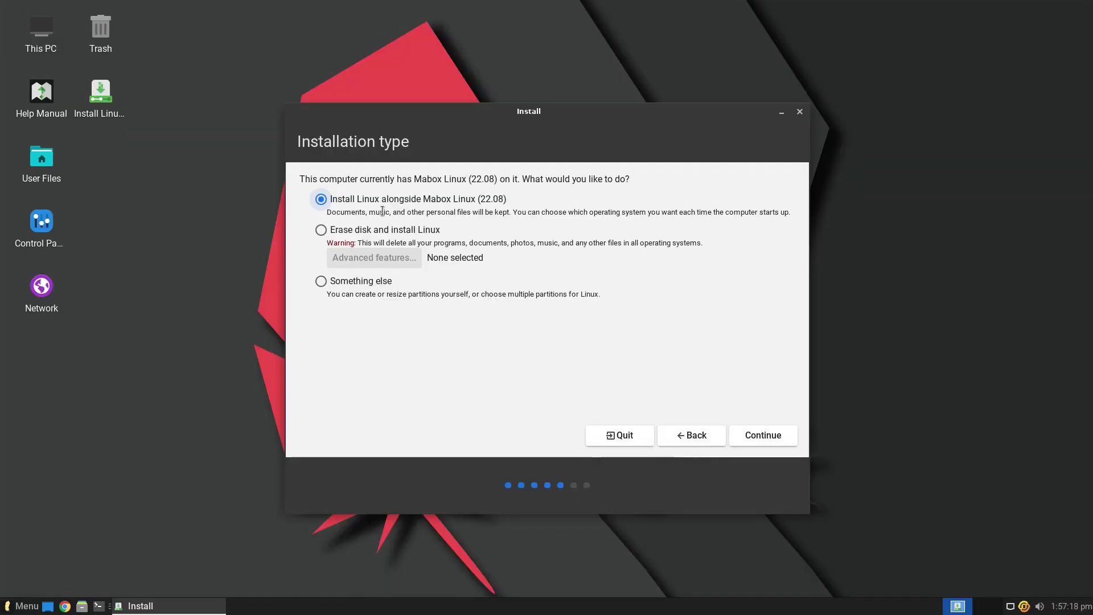
- Choose Erase disk with the LVM advanced setup, no encryption, and confirm the partition changes
{"action": "left_click", "coordinate": [393, 230]}
{"action": "left_click", "coordinate": [398, 258]}
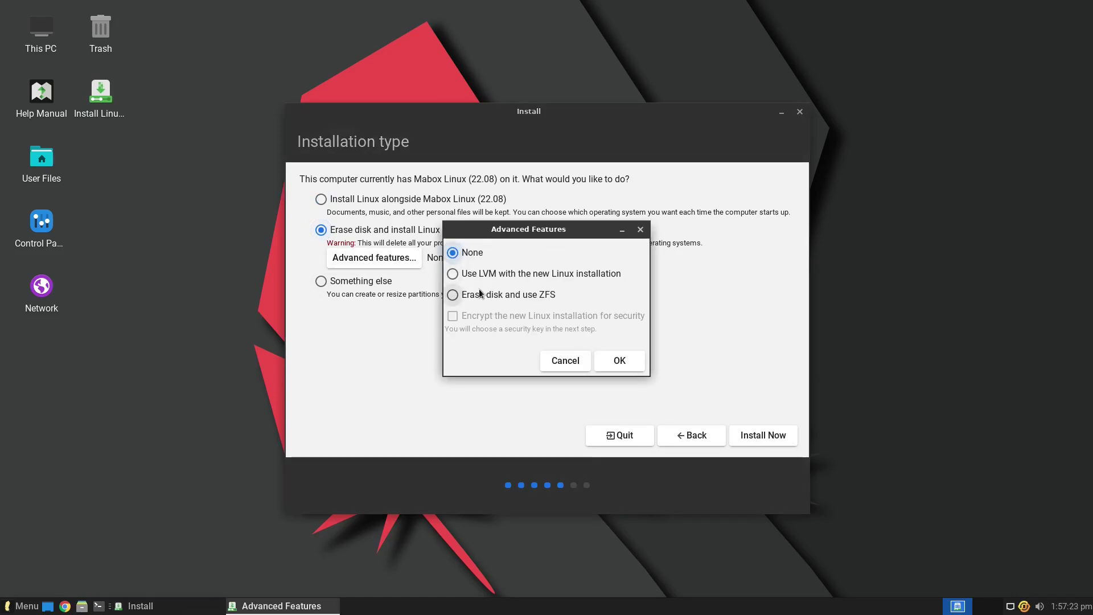
{"action": "left_click", "coordinate": [454, 273]}
{"action": "left_click", "coordinate": [494, 318]}
{"action": "left_click", "coordinate": [494, 319]}
{"action": "left_click", "coordinate": [509, 295]}
{"action": "left_click", "coordinate": [511, 275]}
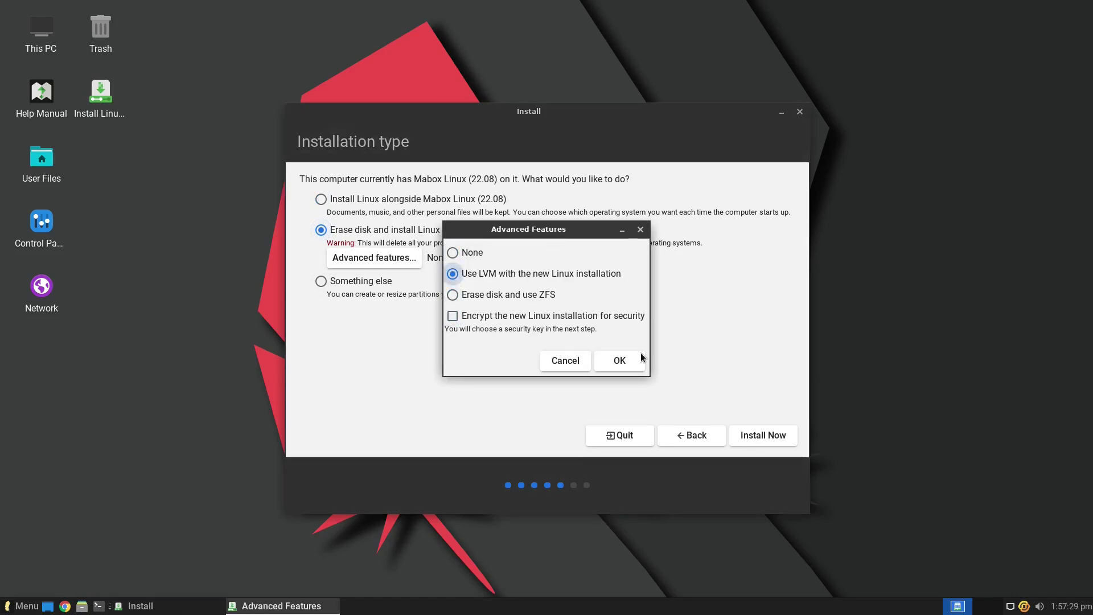
{"action": "left_click", "coordinate": [620, 360]}
{"action": "left_click", "coordinate": [762, 437]}
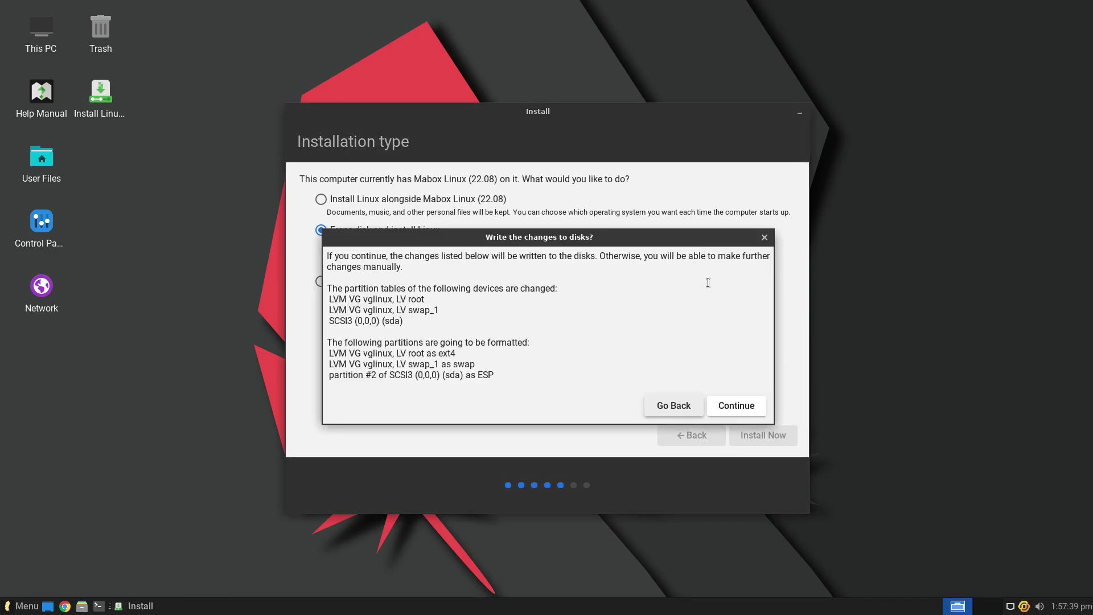
{"action": "left_click", "coordinate": [732, 402]}
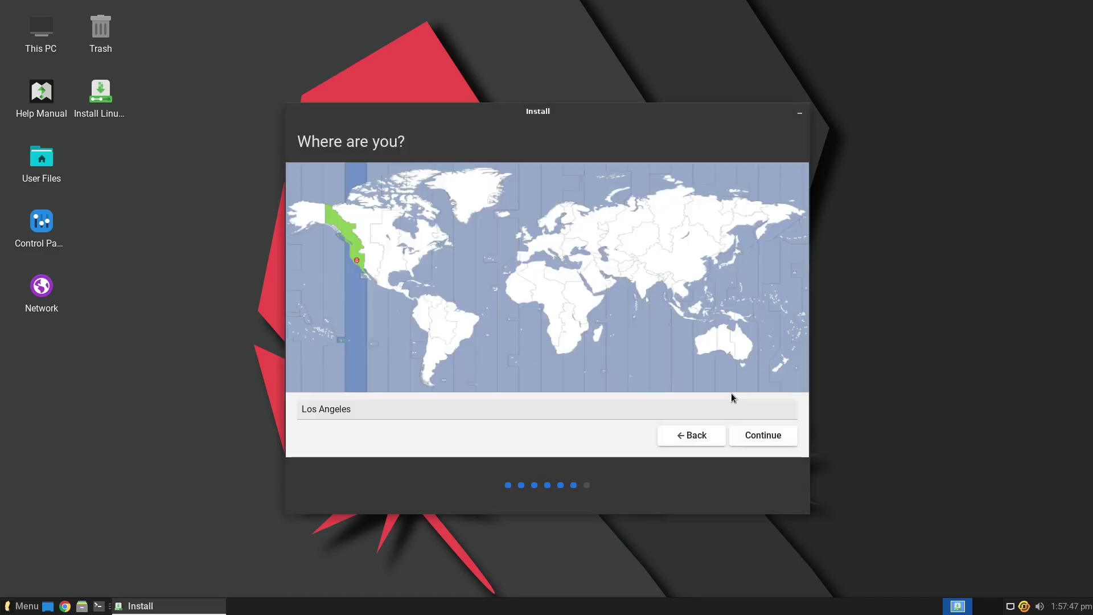
- Set the New York time zone, then enter and confirm the account password
{"action": "left_click", "coordinate": [420, 257]}
{"action": "left_click", "coordinate": [758, 435]}
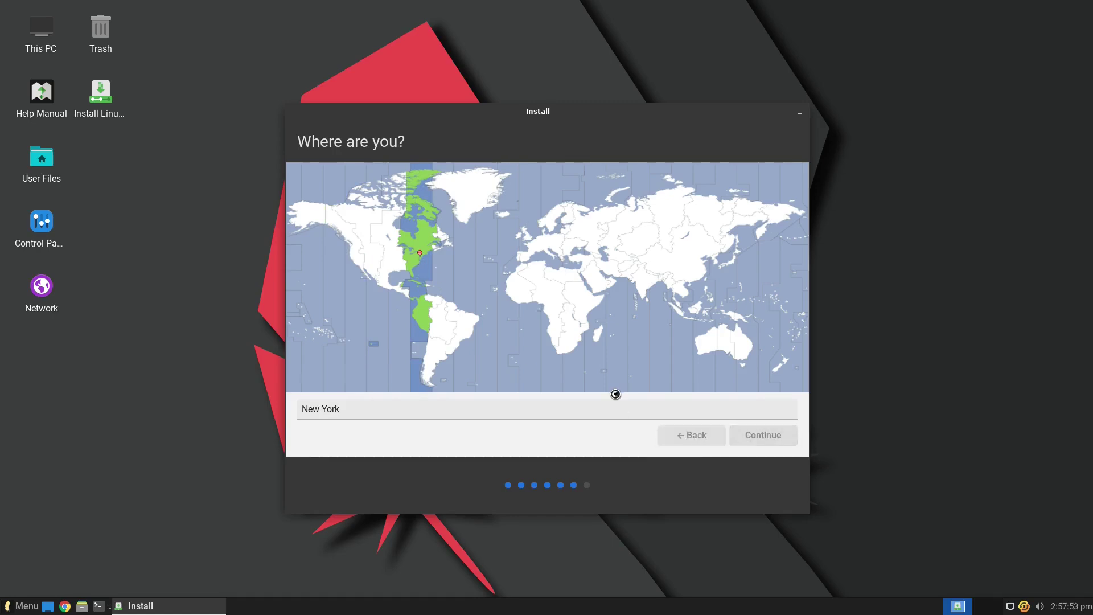
{"action": "left_click", "coordinate": [496, 264]}
{"action": "type", "text": "123"}
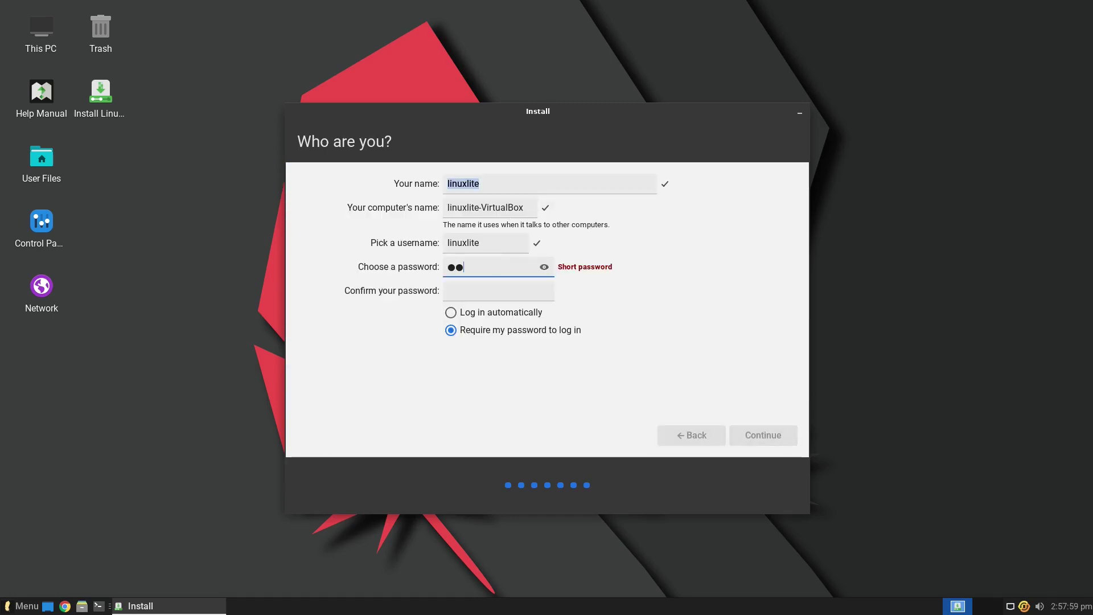
{"action": "key", "text": "Tab"}
{"action": "type", "text": "123"}
{"action": "left_click", "coordinate": [742, 434]}
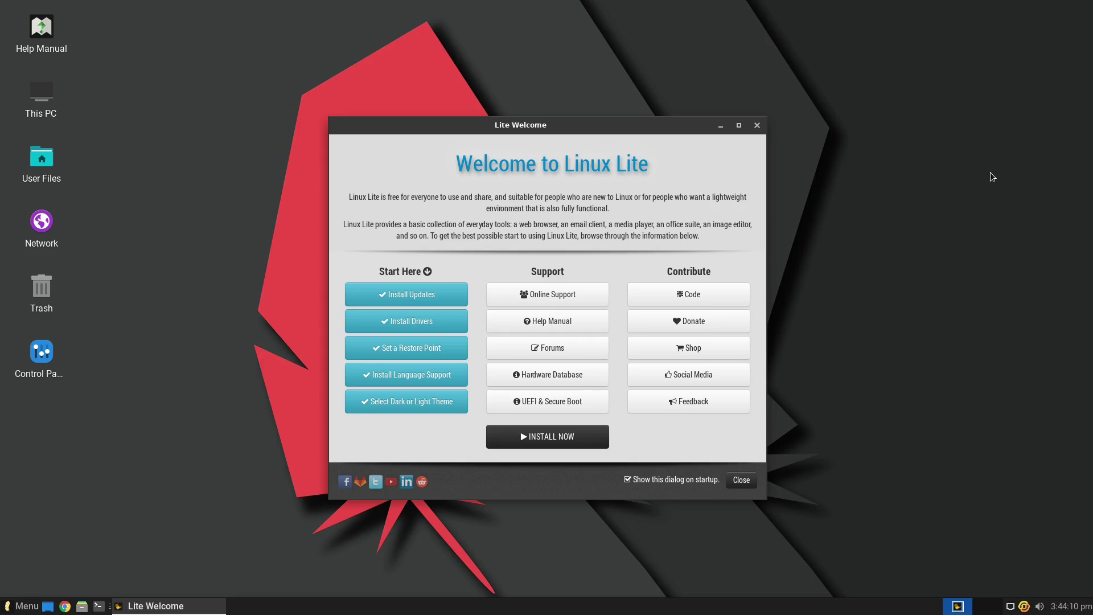
{"action": "left_click", "coordinate": [574, 437]}
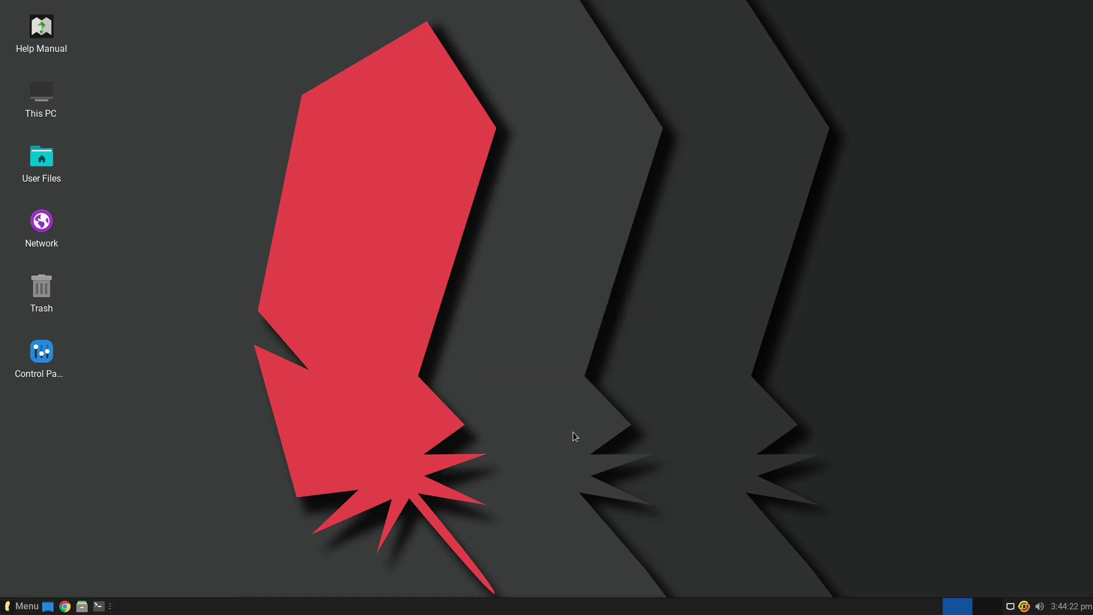
{"action": "key", "text": "super"}
{"action": "type", "text": "welc"}
{"action": "key", "text": "Return"}
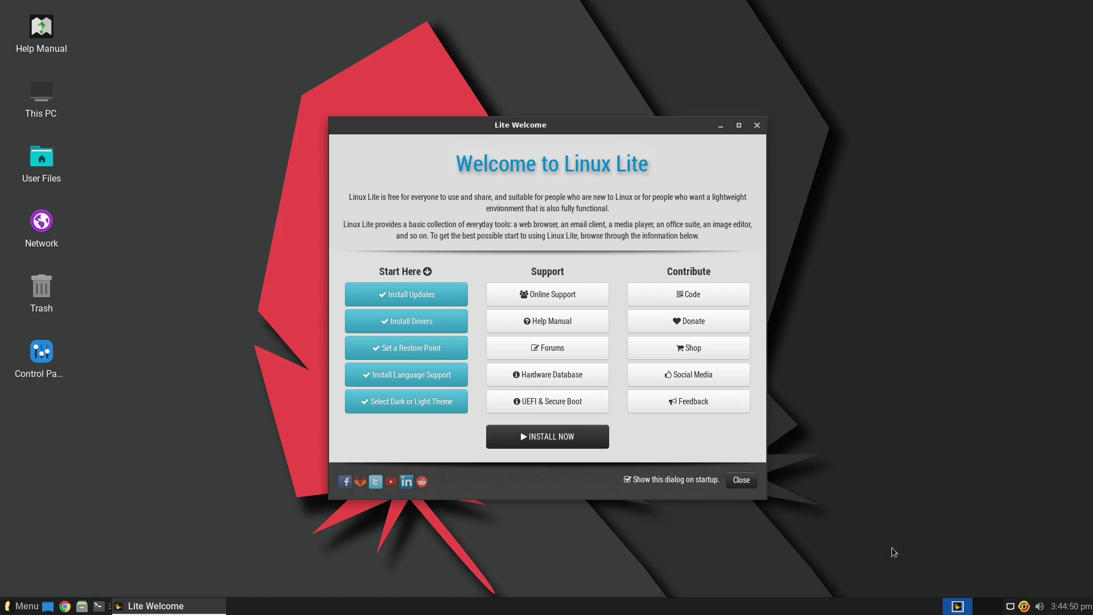
{"action": "right_click", "coordinate": [1025, 605]}
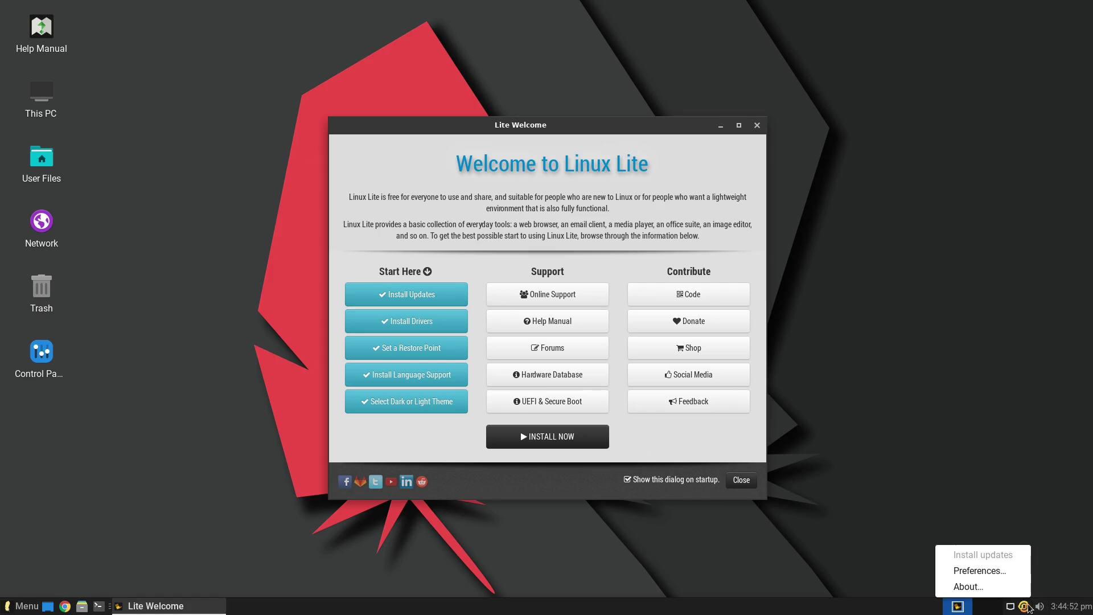
- Open the update indicator Preferences and leave Refresh cache at twice a day
{"action": "left_click", "coordinate": [985, 574]}
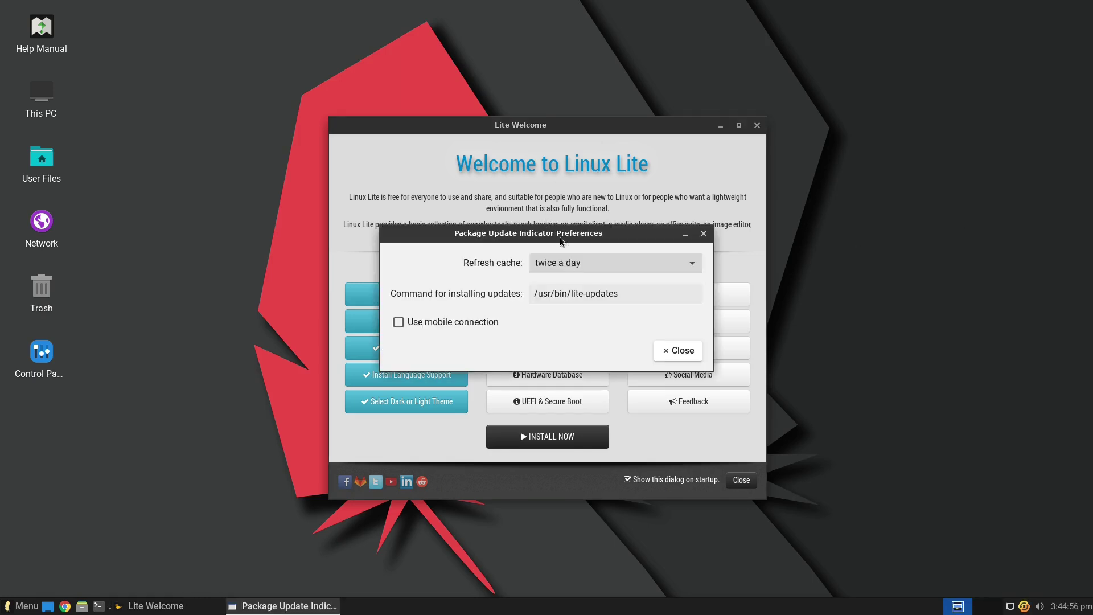
{"action": "left_click_drag", "start_coordinate": [572, 238], "coordinate": [859, 219]}
{"action": "left_click", "coordinate": [1003, 237]}
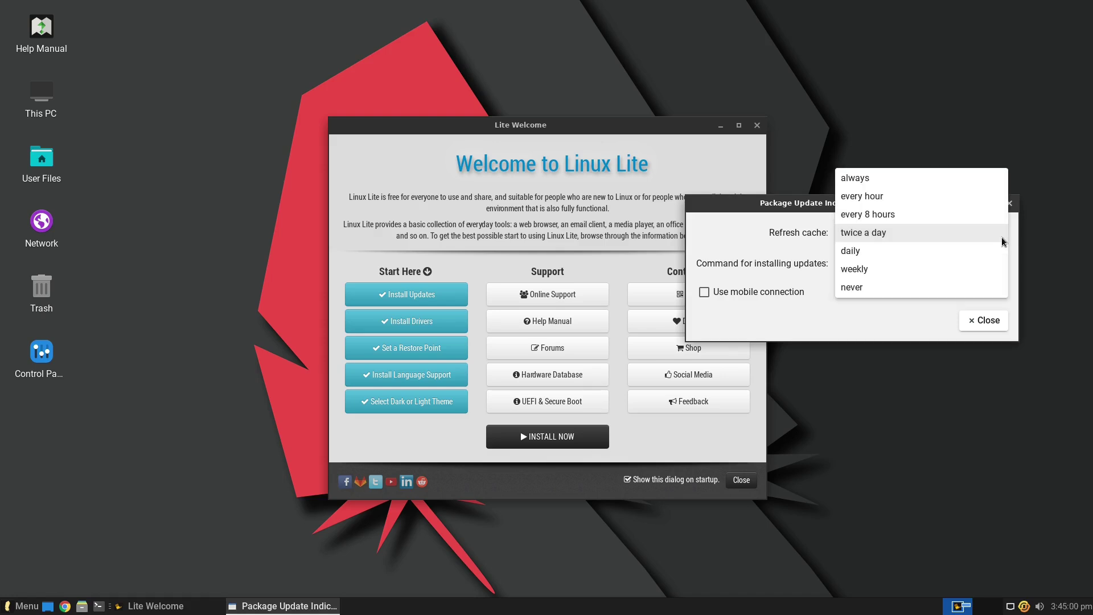
{"action": "left_click", "coordinate": [1002, 242]}
{"action": "mouse_move", "coordinate": [892, 204]}
{"action": "left_mouse_down"}
{"action": "mouse_move", "coordinate": [794, 249]}
{"action": "mouse_move", "coordinate": [871, 252]}
{"action": "mouse_move", "coordinate": [896, 267]}
{"action": "mouse_move", "coordinate": [858, 270]}
{"action": "mouse_move", "coordinate": [874, 266]}
{"action": "left_mouse_up"}
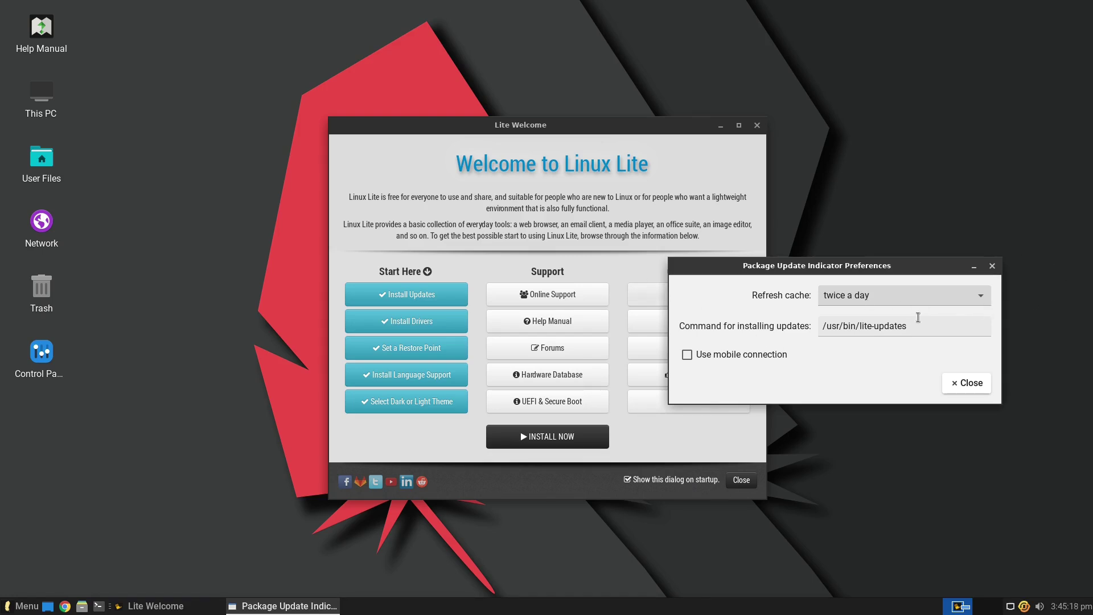
- Enable Use mobile connection and close the Preferences dialog
{"action": "left_click", "coordinate": [977, 297]}
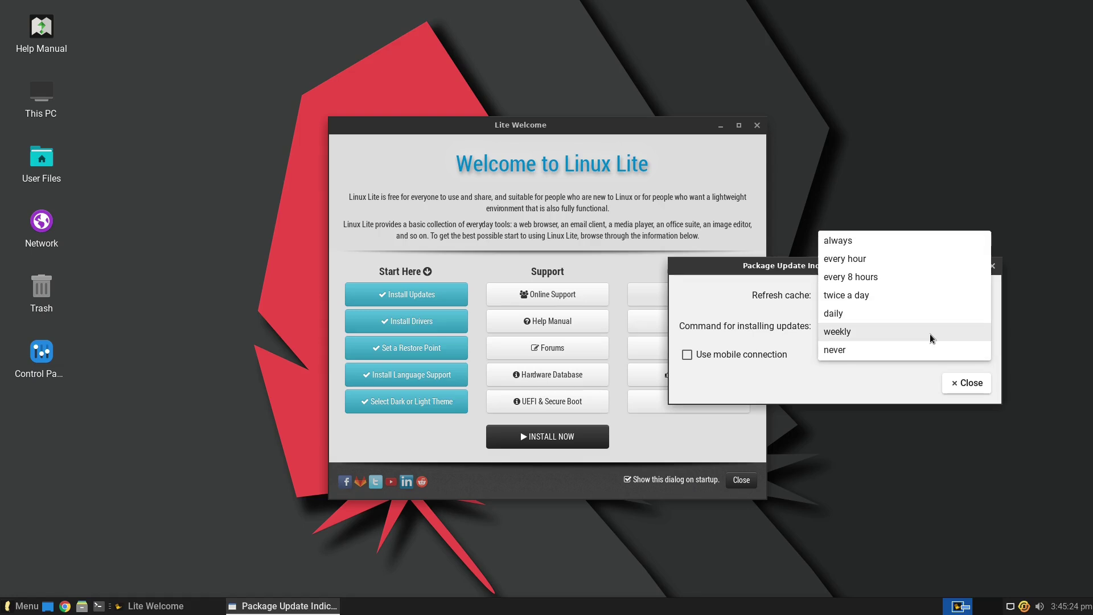
{"action": "left_click", "coordinate": [961, 454]}
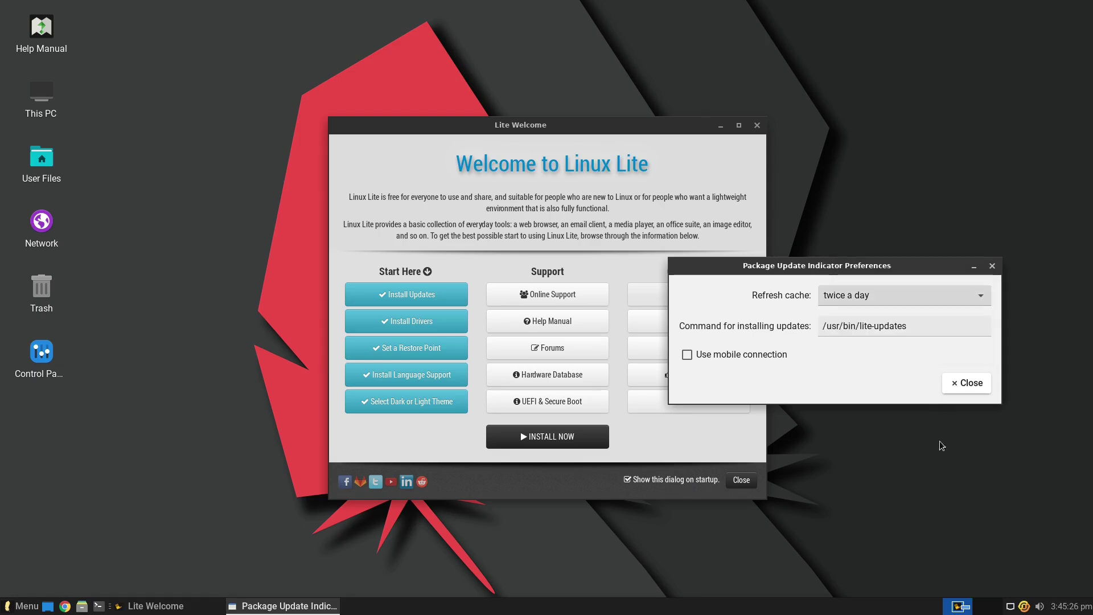
{"action": "left_click", "coordinate": [744, 354]}
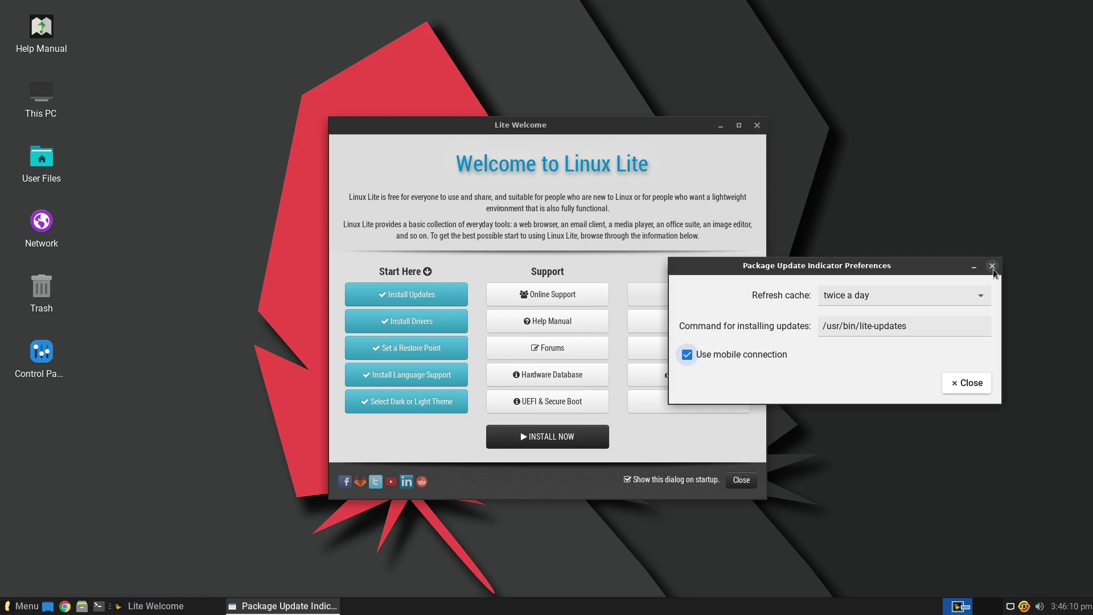
{"action": "left_click", "coordinate": [993, 270]}
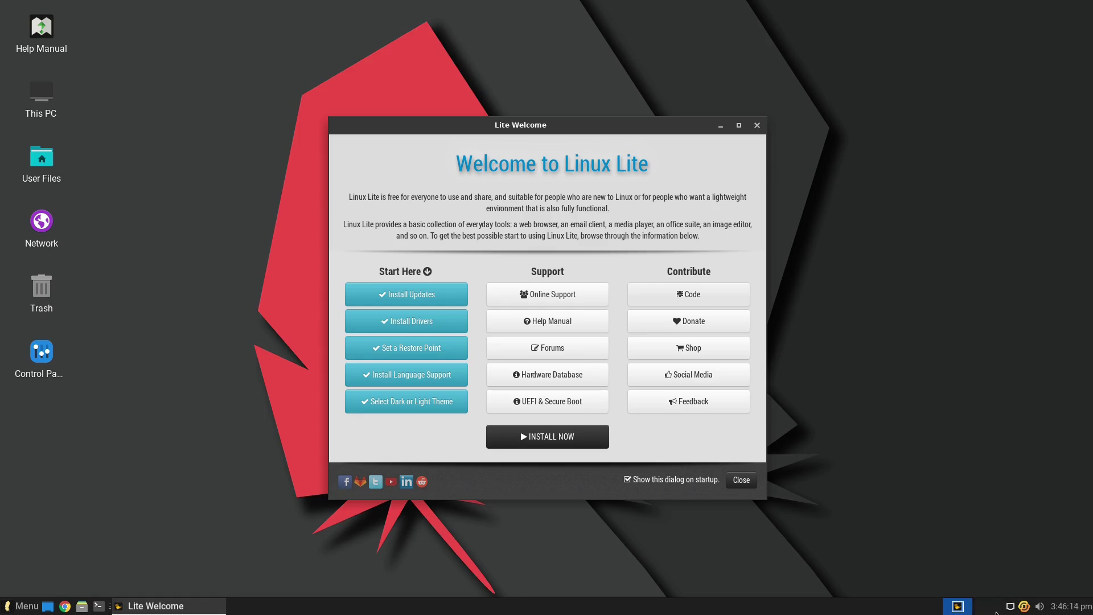
- Check for additional drivers from Install Drivers, then close Software & Updates
{"action": "left_click", "coordinate": [415, 324]}
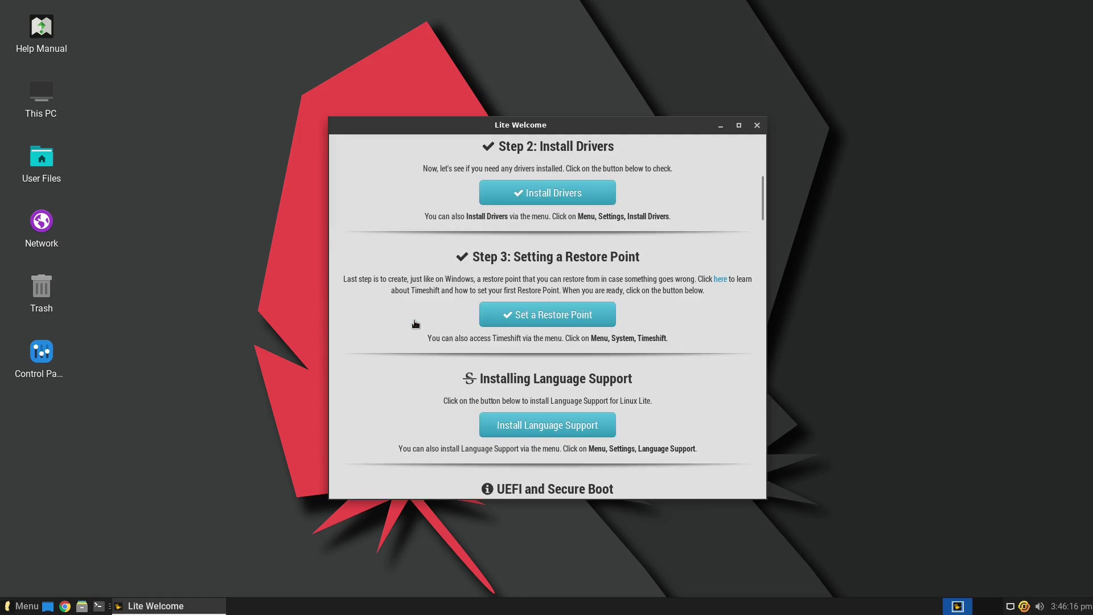
{"action": "left_click", "coordinate": [565, 193]}
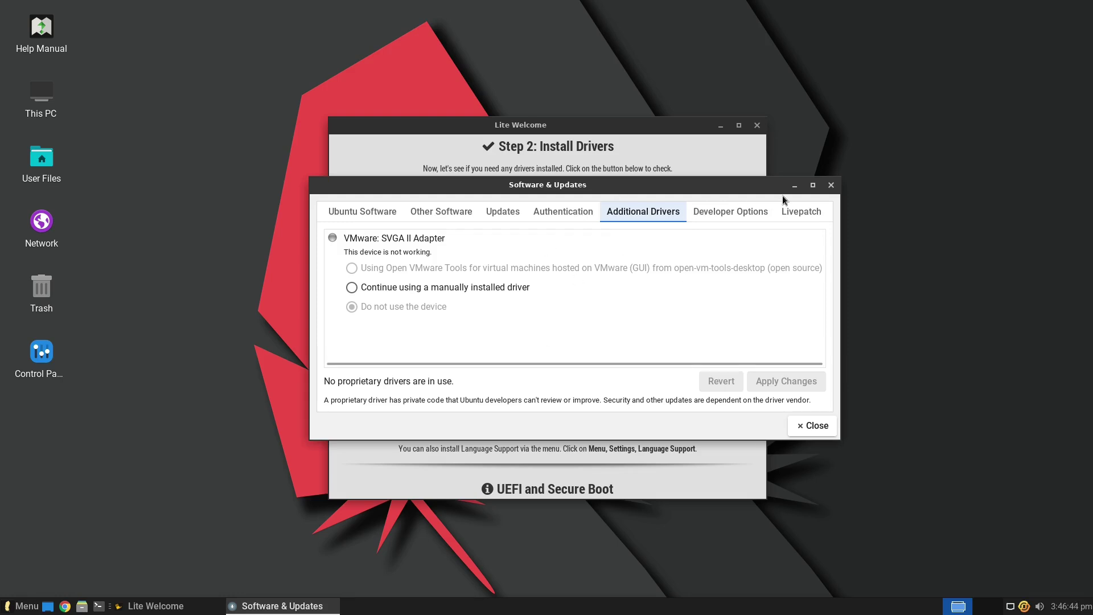
{"action": "left_click", "coordinate": [832, 185]}
- Open Set a Restore Point, authenticate, and close Timeshift without taking a snapshot
{"action": "left_click", "coordinate": [501, 326]}
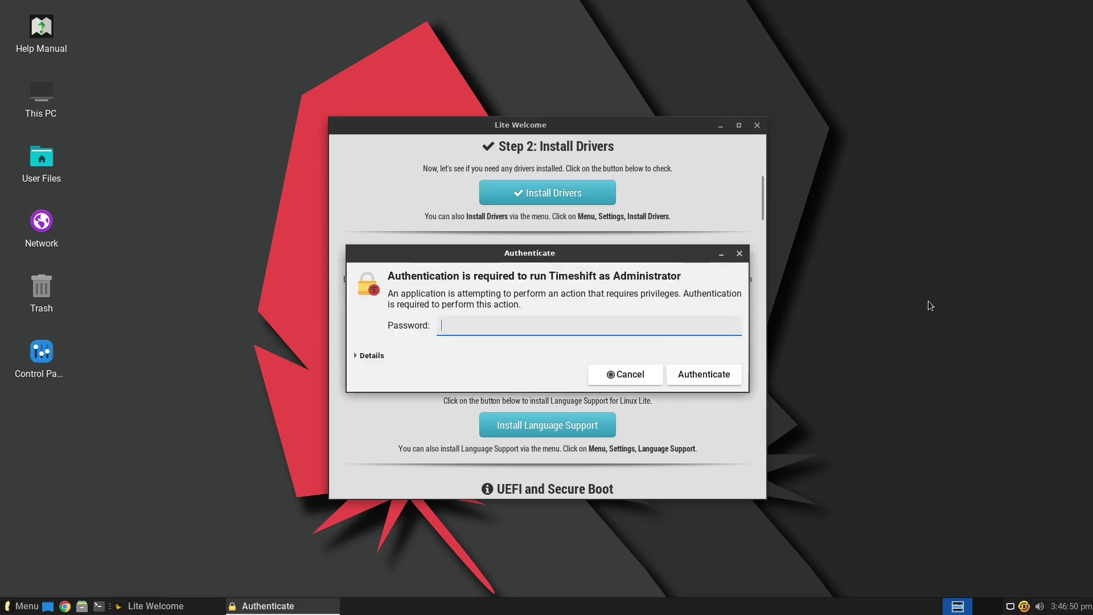
{"action": "type", "text": "•••"}
{"action": "key", "text": "Return"}
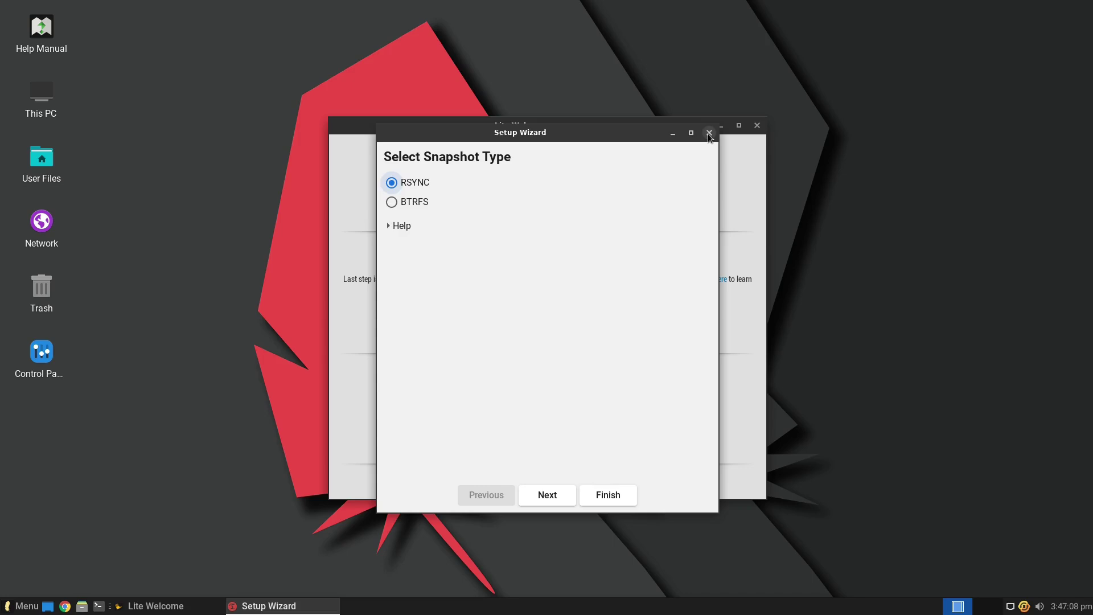
{"action": "left_click", "coordinate": [710, 134]}
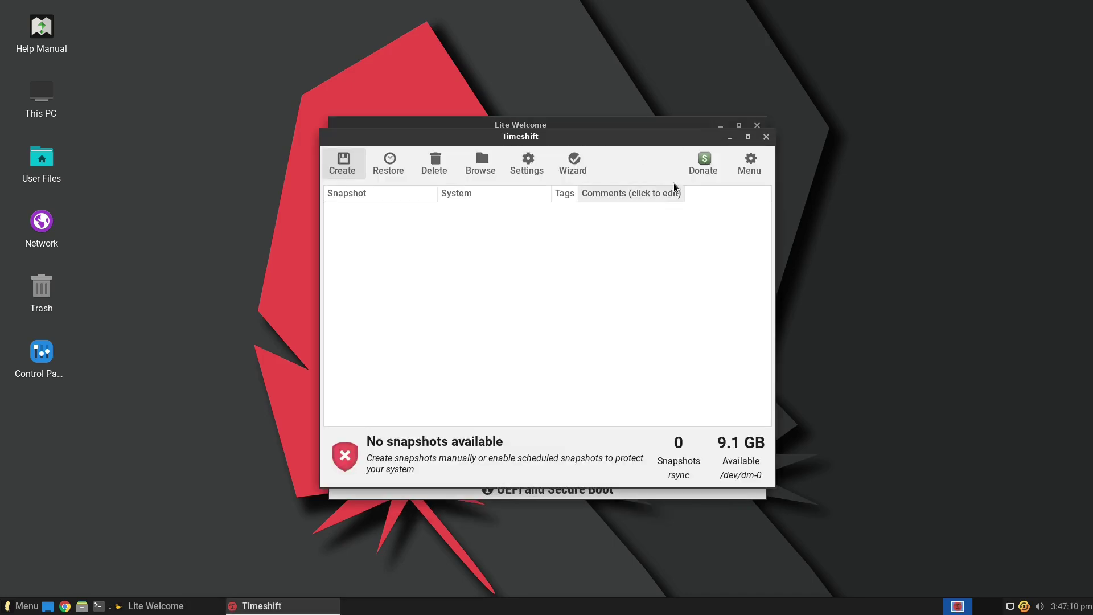
{"action": "left_click", "coordinate": [766, 137]}
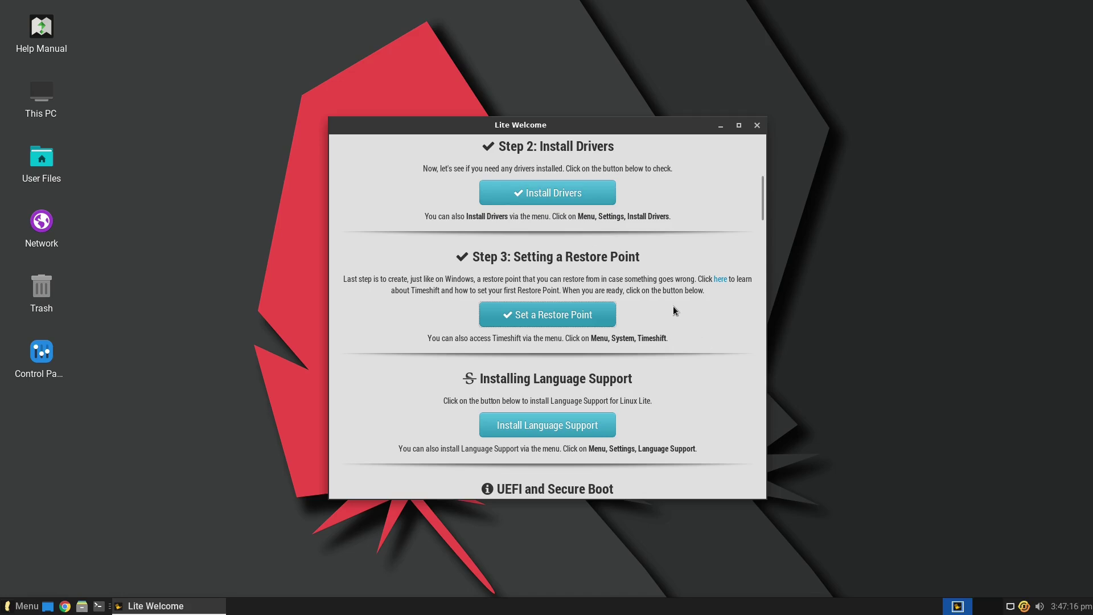
{"action": "scroll", "coordinate": [674, 307], "scroll_direction": "down", "scroll_amount": 3}
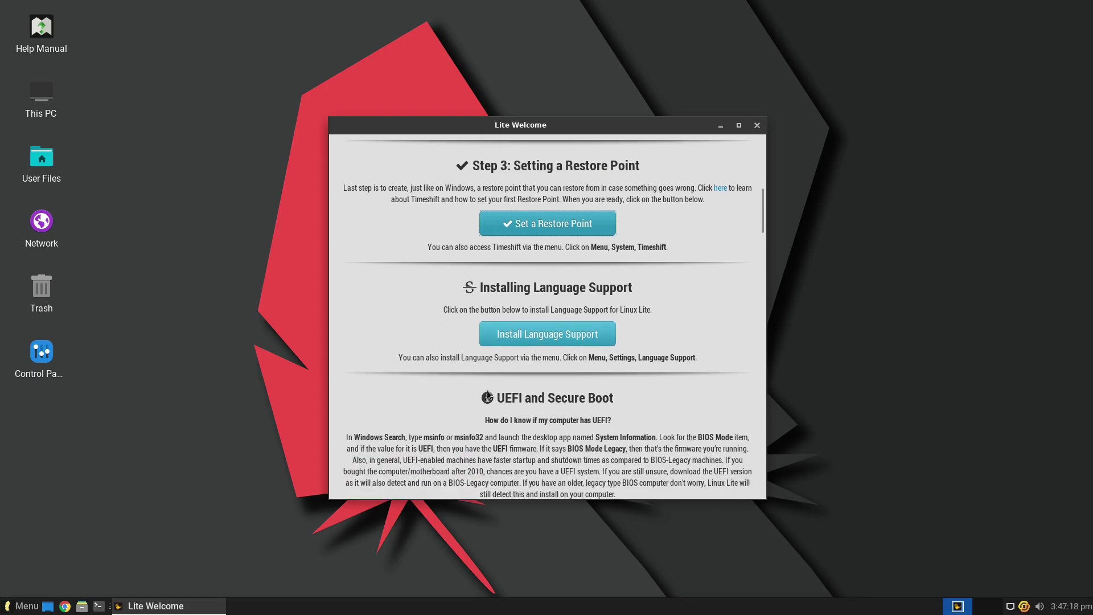
- From Lite Welcome Home, apply the Dark Theme, then switch back to the Light Theme
{"action": "scroll", "coordinate": [535, 304], "scroll_direction": "up", "scroll_amount": 1}
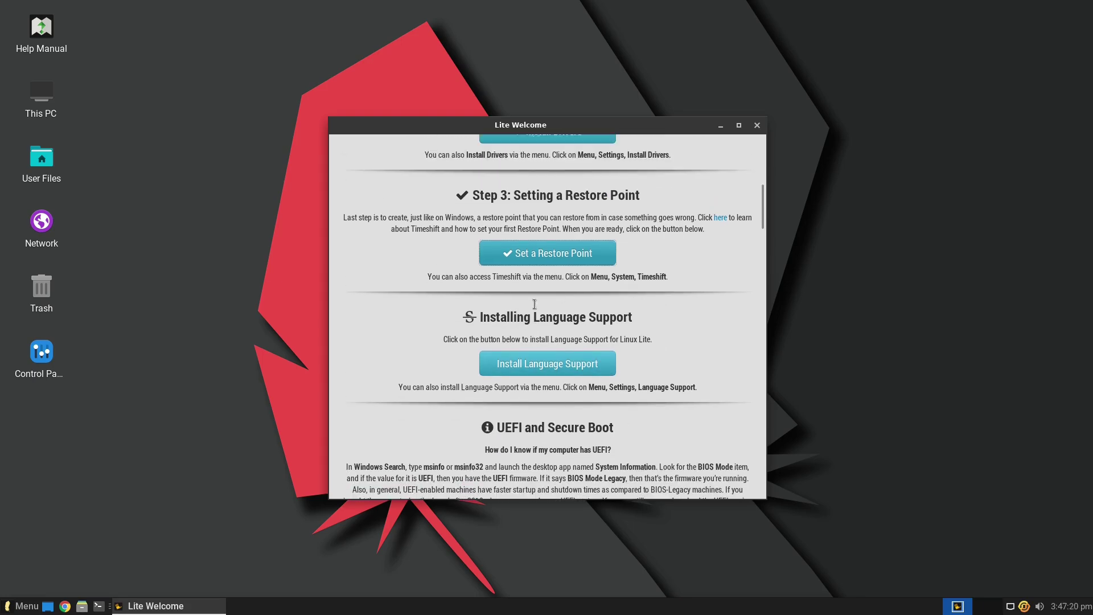
{"action": "scroll", "coordinate": [534, 304], "scroll_direction": "up", "scroll_amount": 10}
{"action": "left_click", "coordinate": [349, 156]}
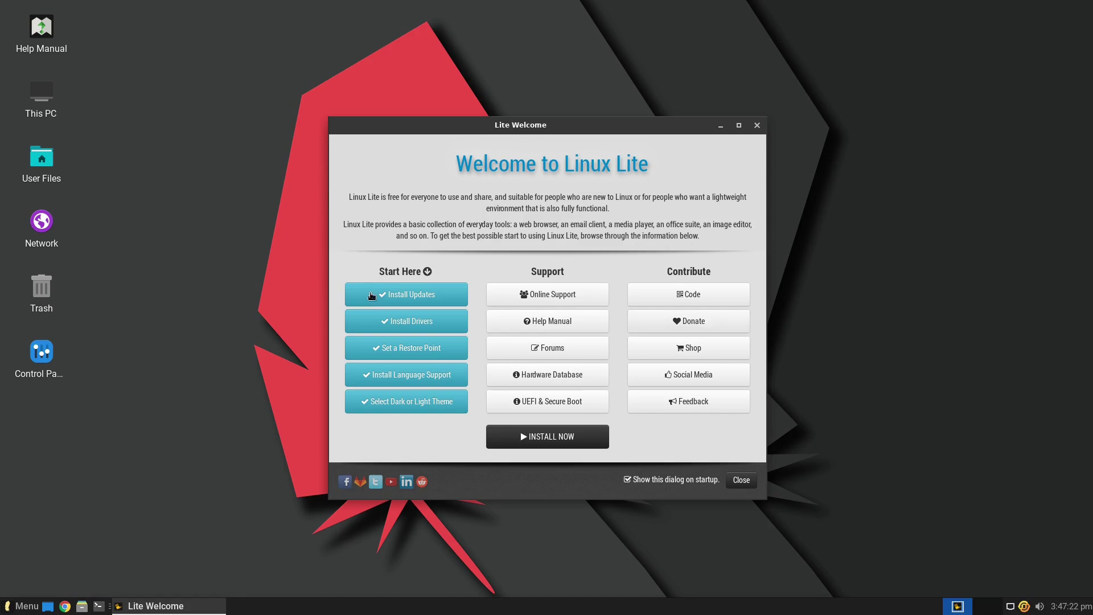
{"action": "left_click", "coordinate": [450, 404]}
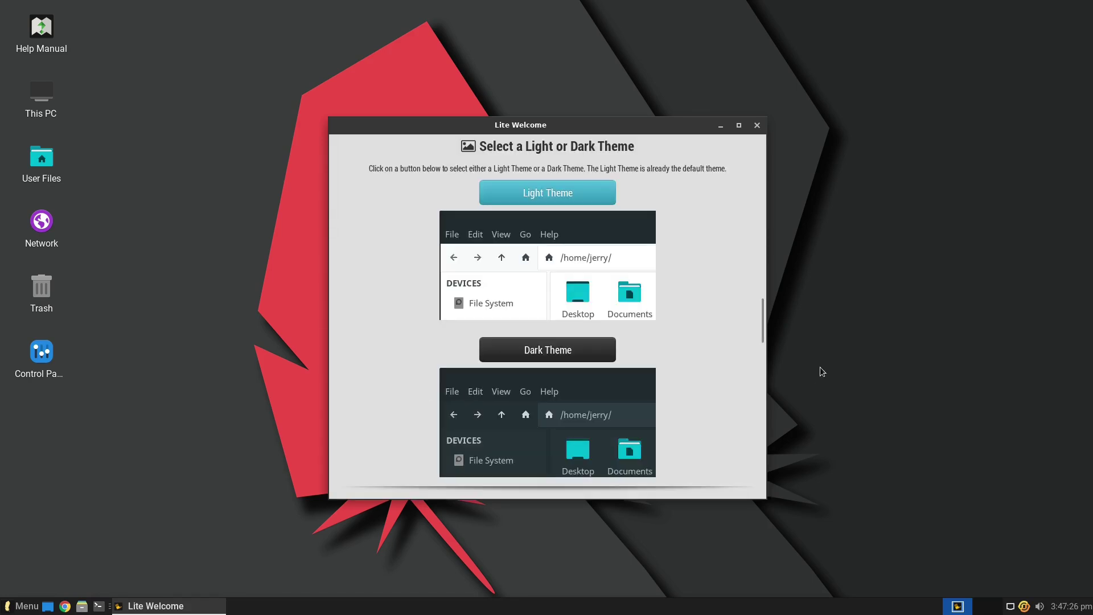
{"action": "left_click", "coordinate": [562, 350]}
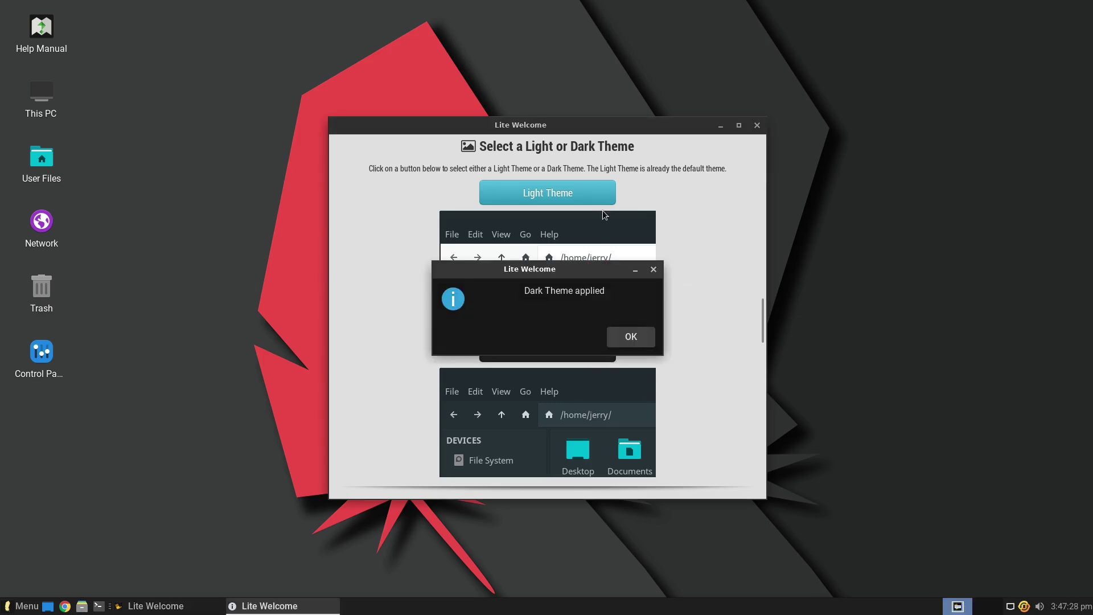
{"action": "left_click", "coordinate": [628, 338]}
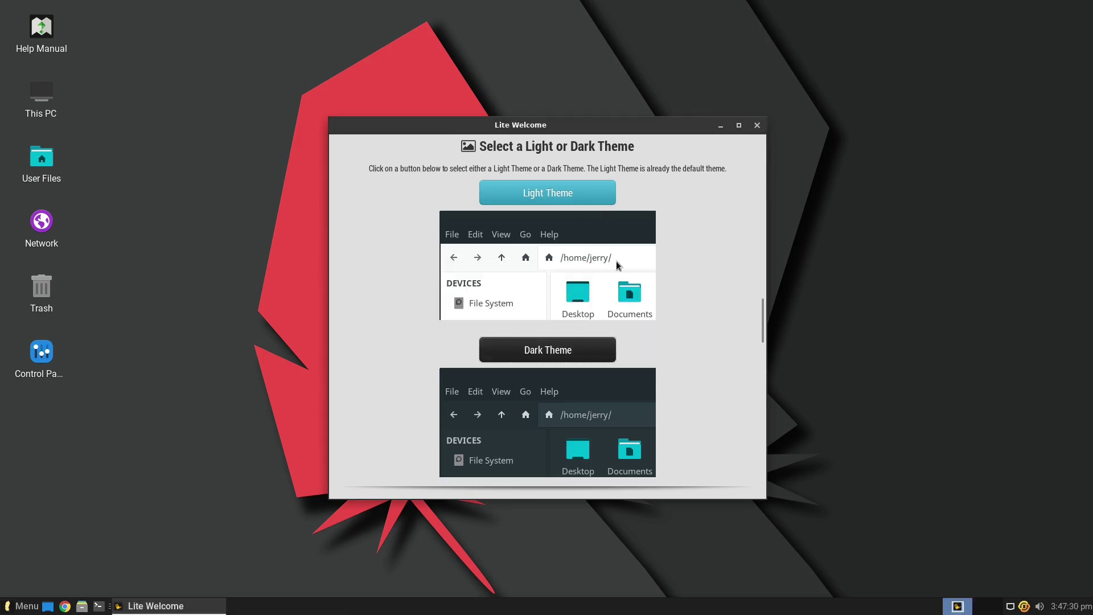
{"action": "left_click", "coordinate": [542, 202]}
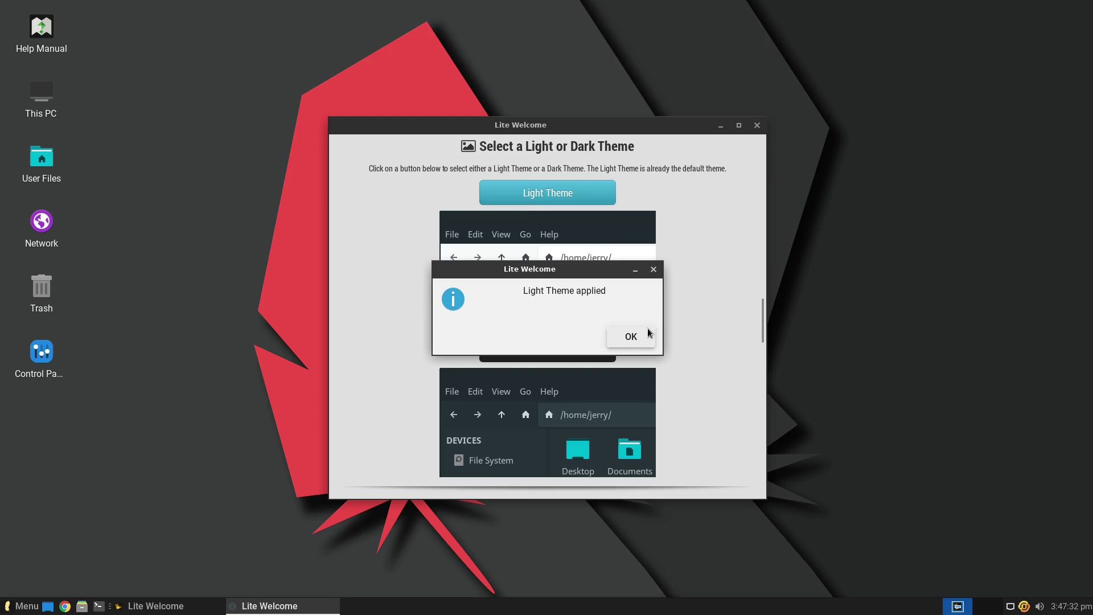
{"action": "left_click", "coordinate": [632, 336]}
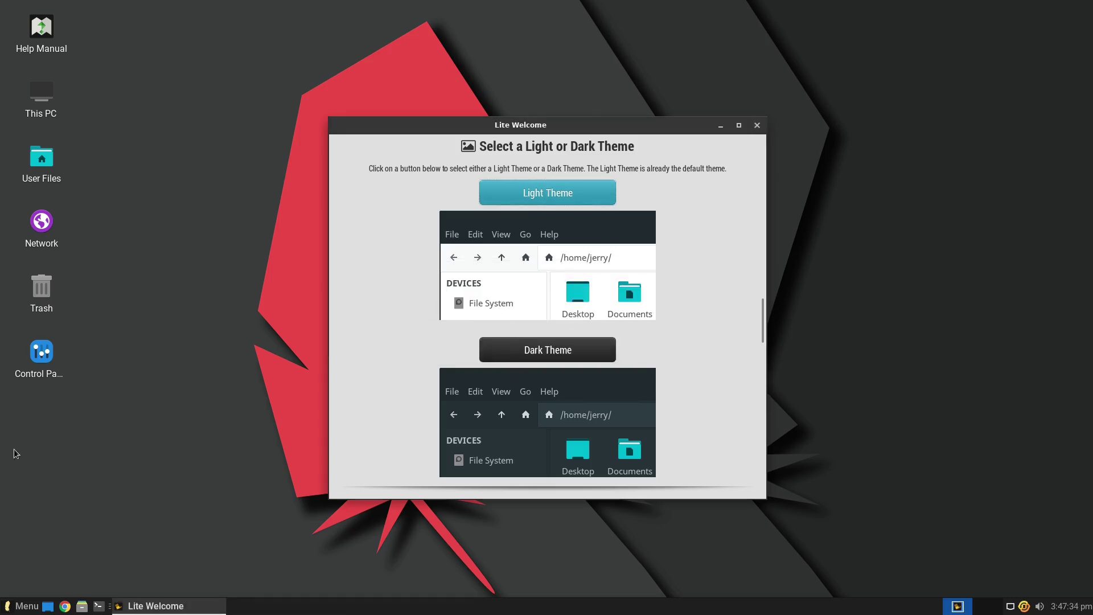
{"action": "left_click", "coordinate": [82, 607]}
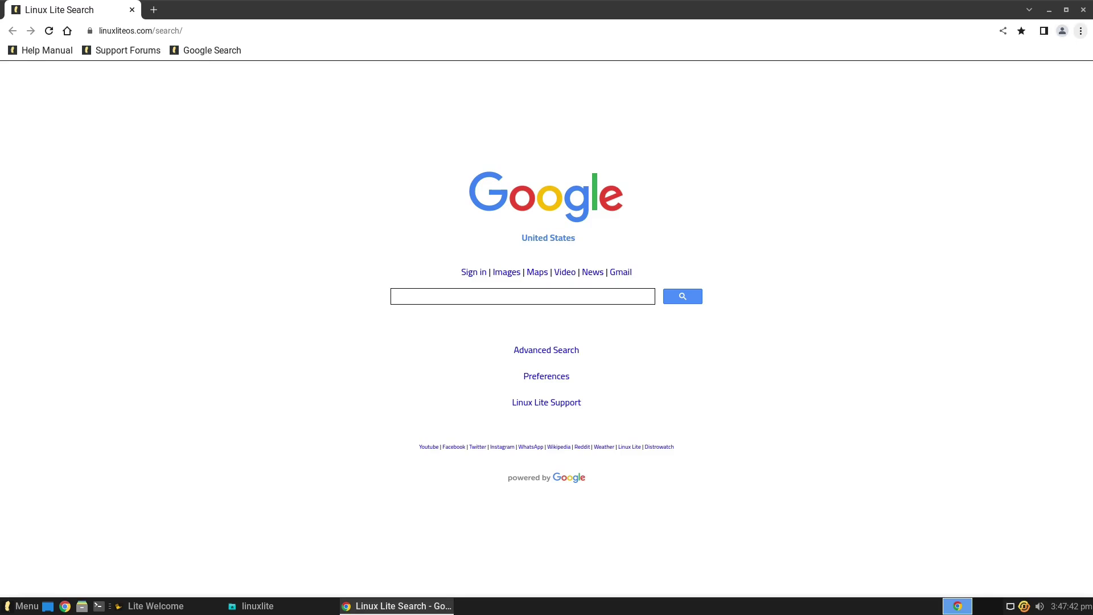
{"action": "left_click", "coordinate": [1085, 10]}
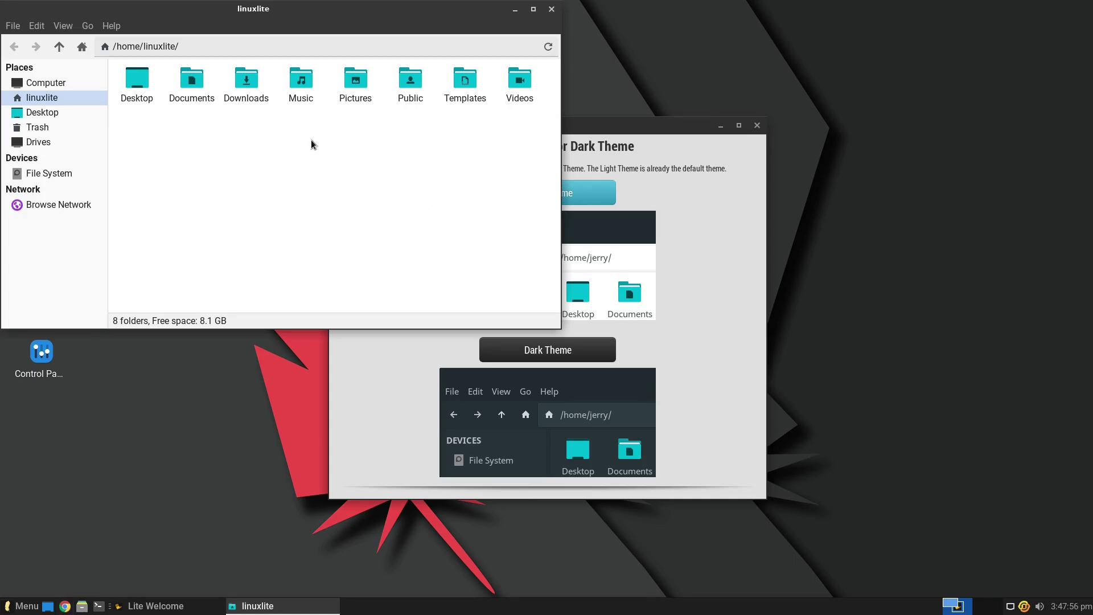
{"action": "left_click", "coordinate": [552, 9]}
{"action": "left_click", "coordinate": [585, 349]}
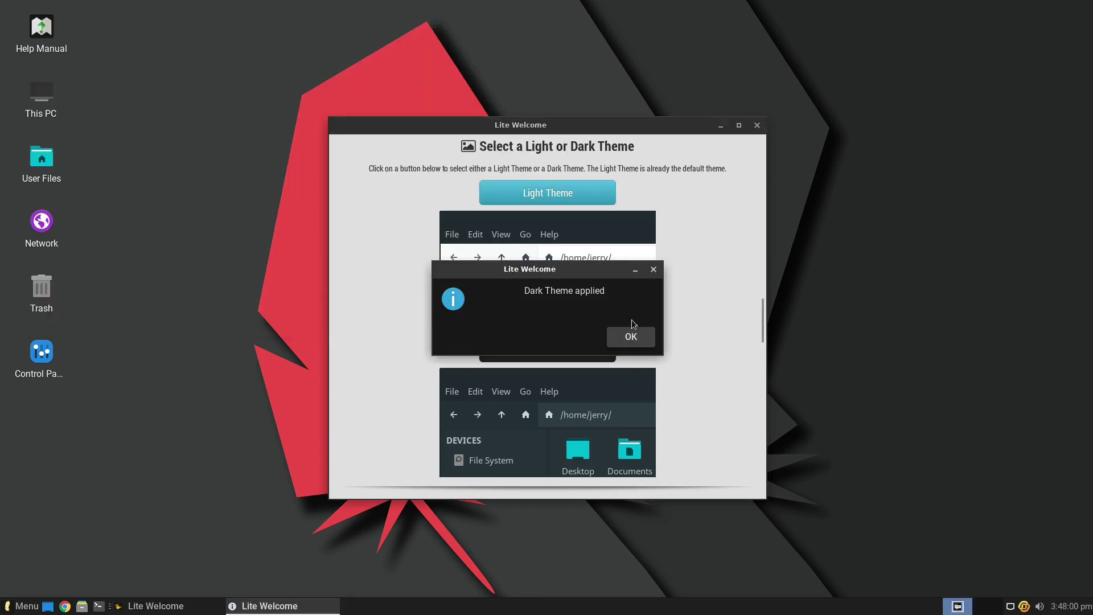
{"action": "left_click", "coordinate": [631, 335]}
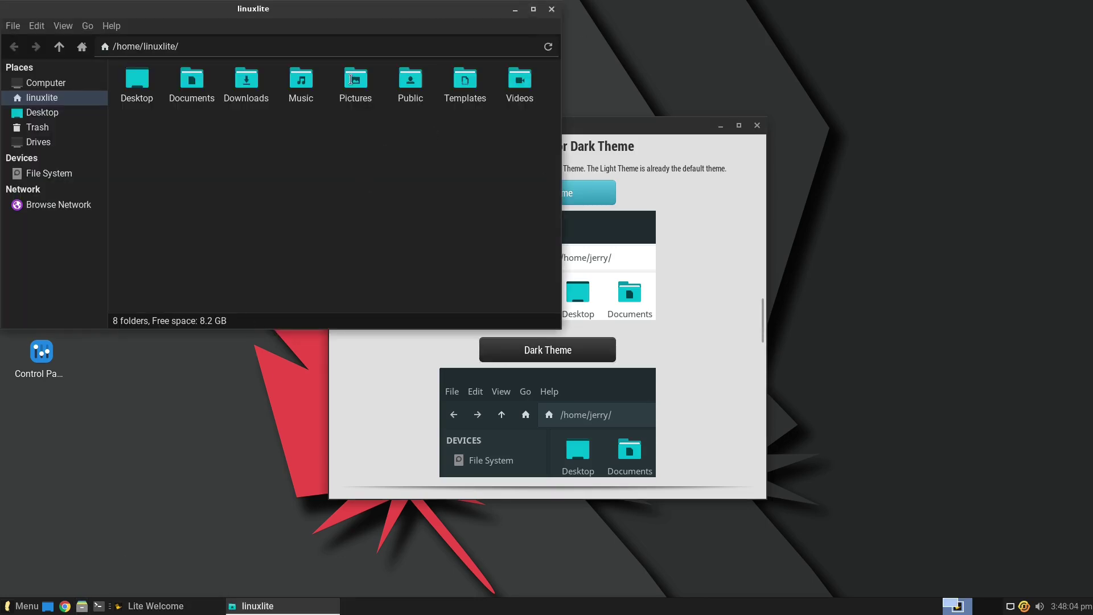
{"action": "left_click", "coordinate": [552, 10]}
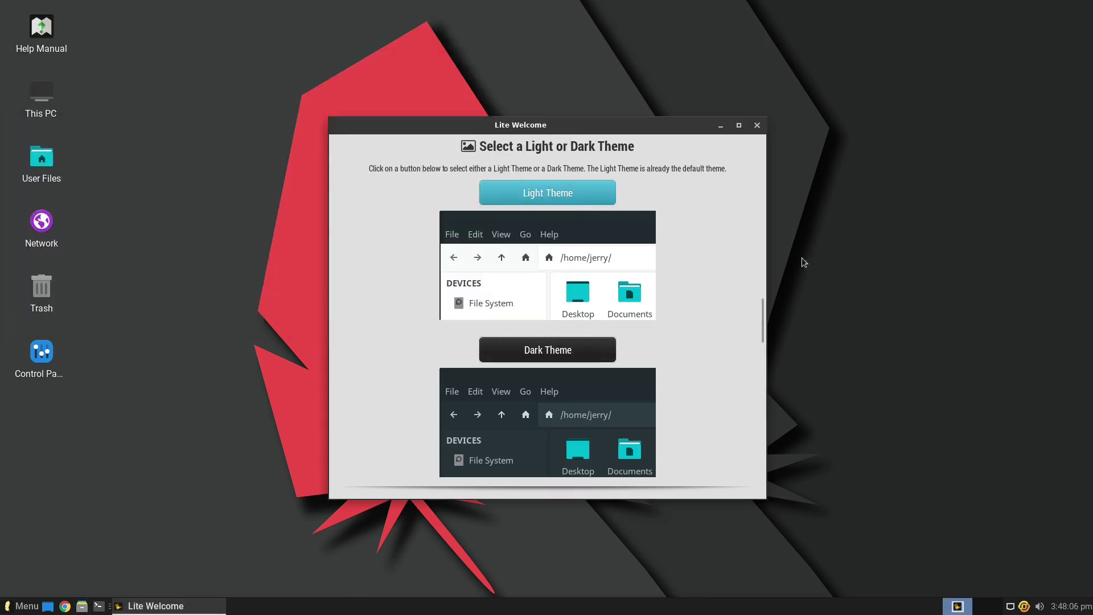
{"action": "left_click", "coordinate": [564, 195]}
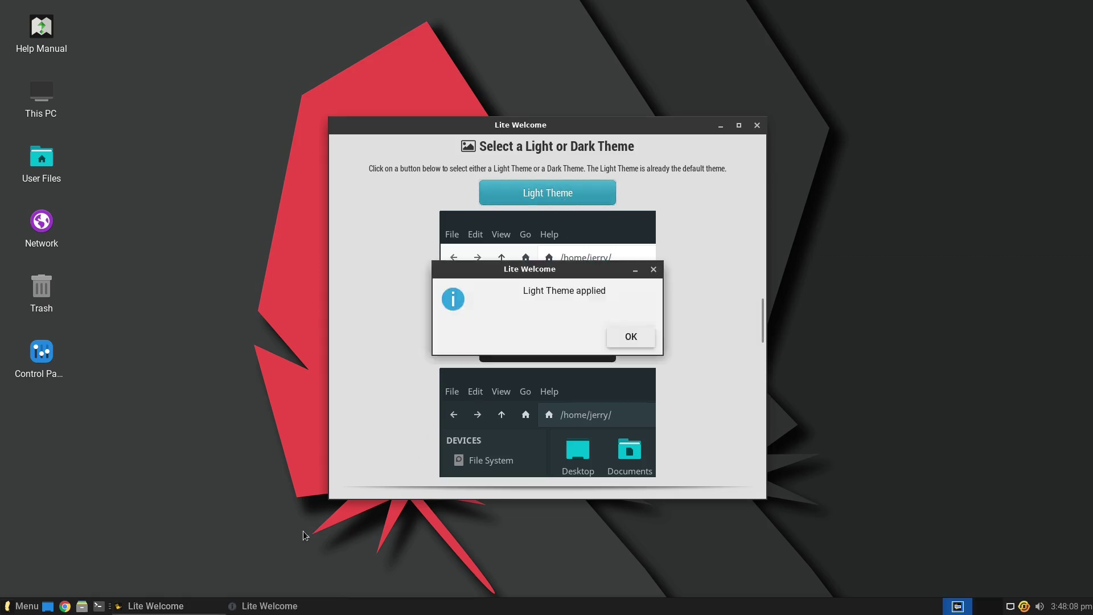
{"action": "left_click", "coordinate": [642, 336]}
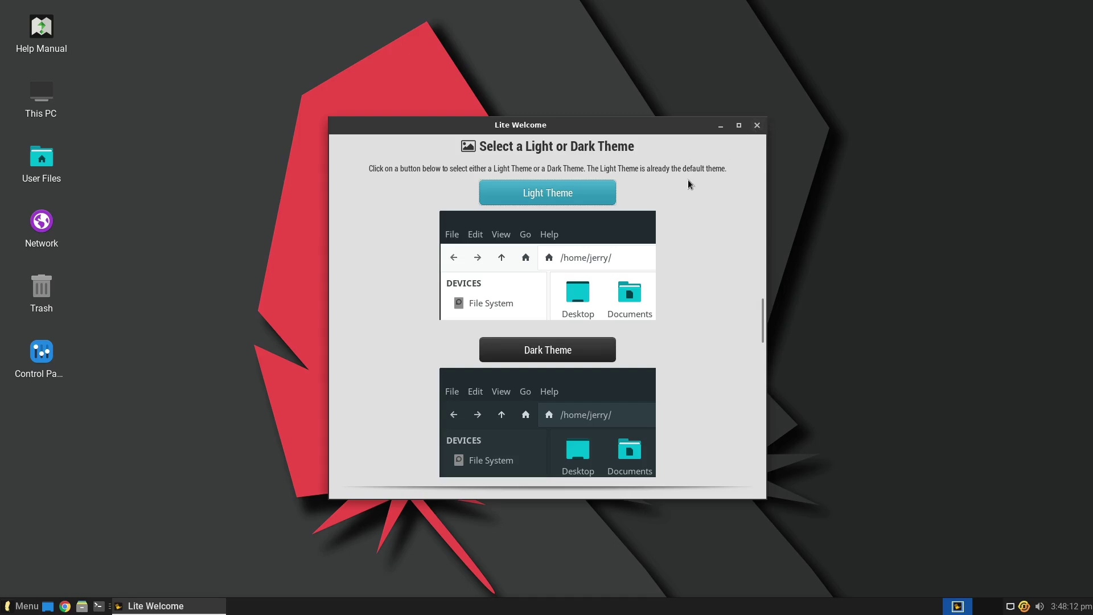
- Return Lite Welcome to its Home page and close it
{"action": "scroll", "coordinate": [512, 176], "scroll_direction": "up", "scroll_amount": 5}
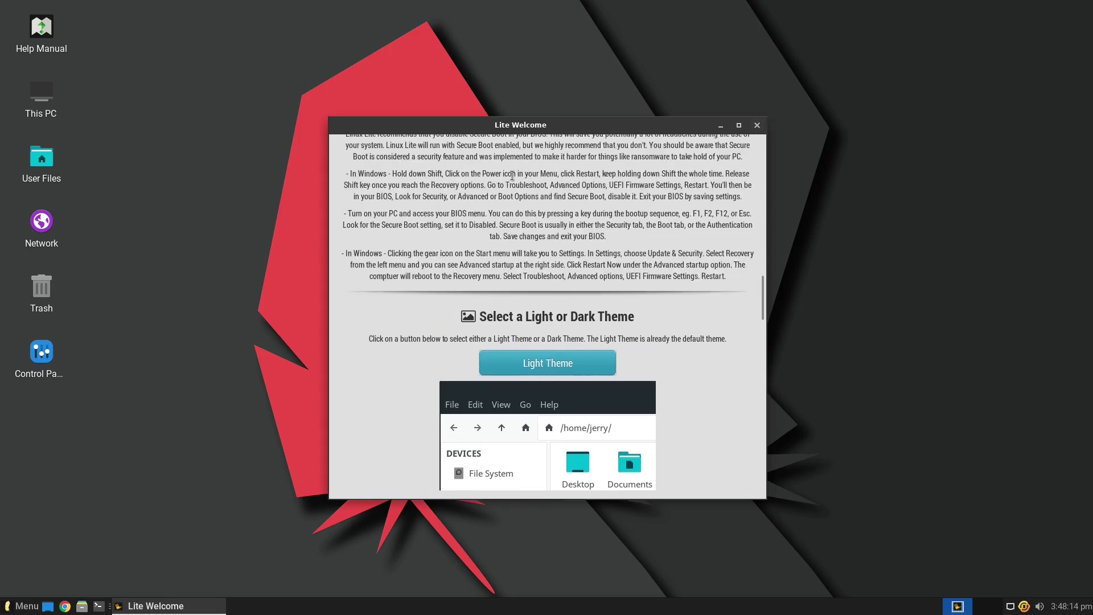
{"action": "scroll", "coordinate": [512, 176], "scroll_direction": "up", "scroll_amount": 10}
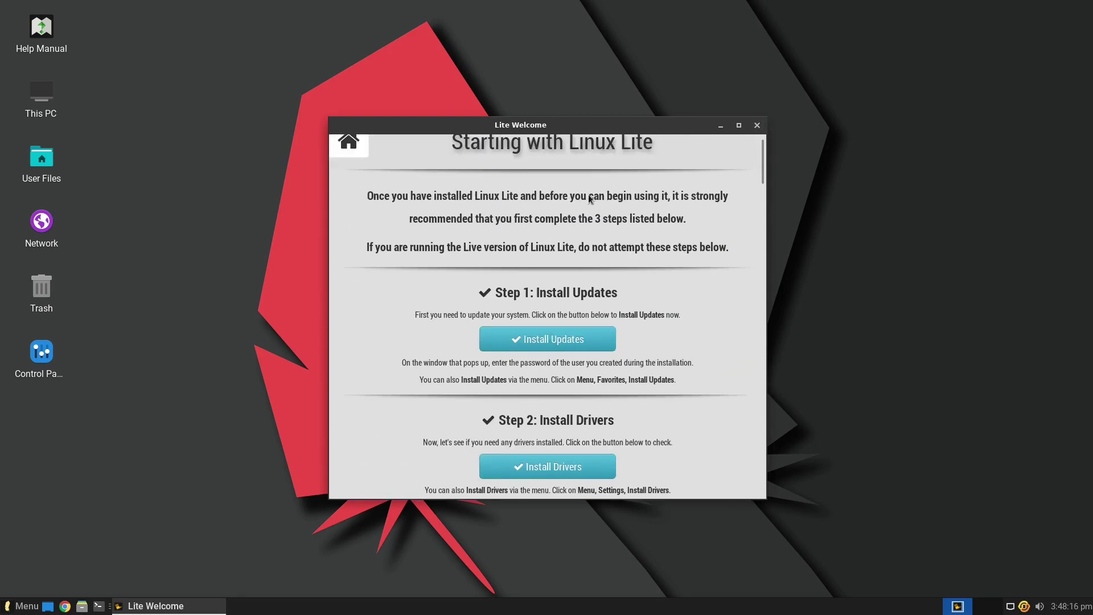
{"action": "left_click", "coordinate": [348, 163]}
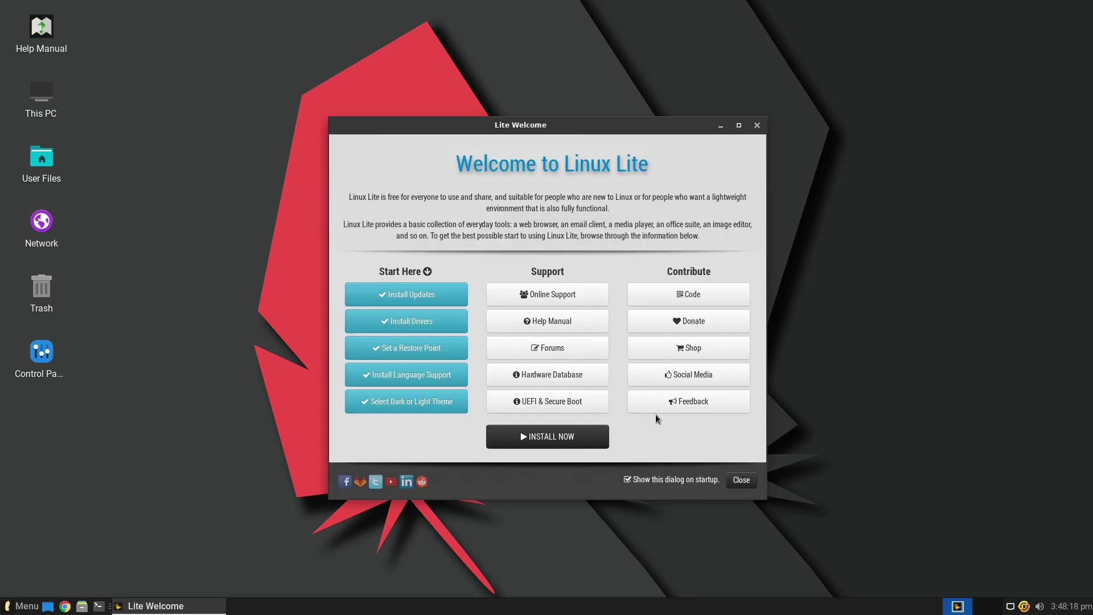
{"action": "left_click", "coordinate": [757, 126]}
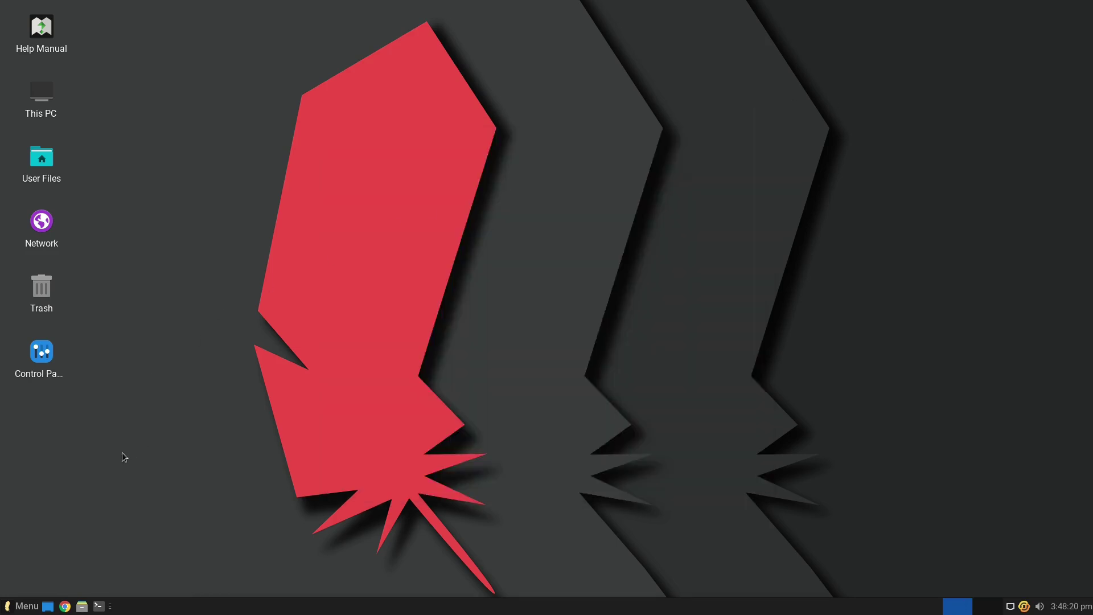
- Search the start menu for 'soft' and launch Package Manager
{"action": "left_click", "coordinate": [16, 611]}
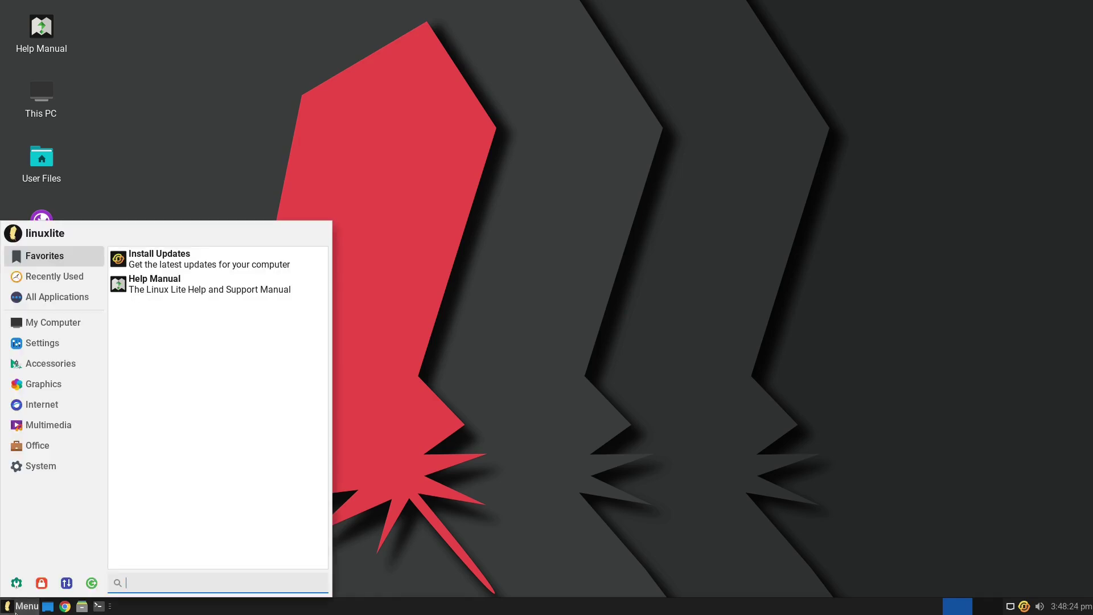
{"action": "type", "text": "soft"}
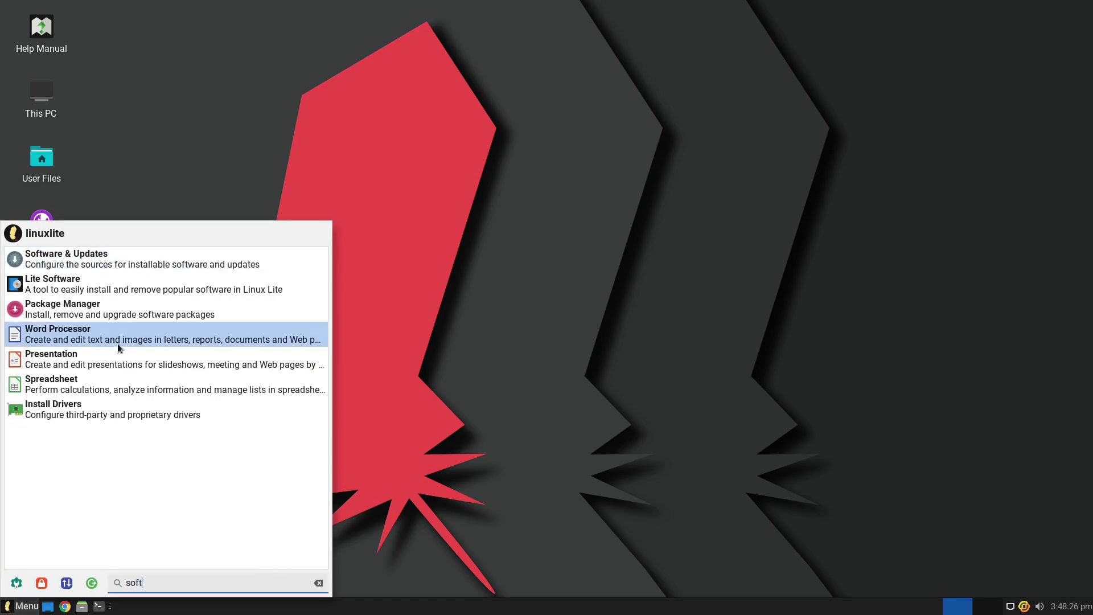
{"action": "left_click", "coordinate": [87, 319]}
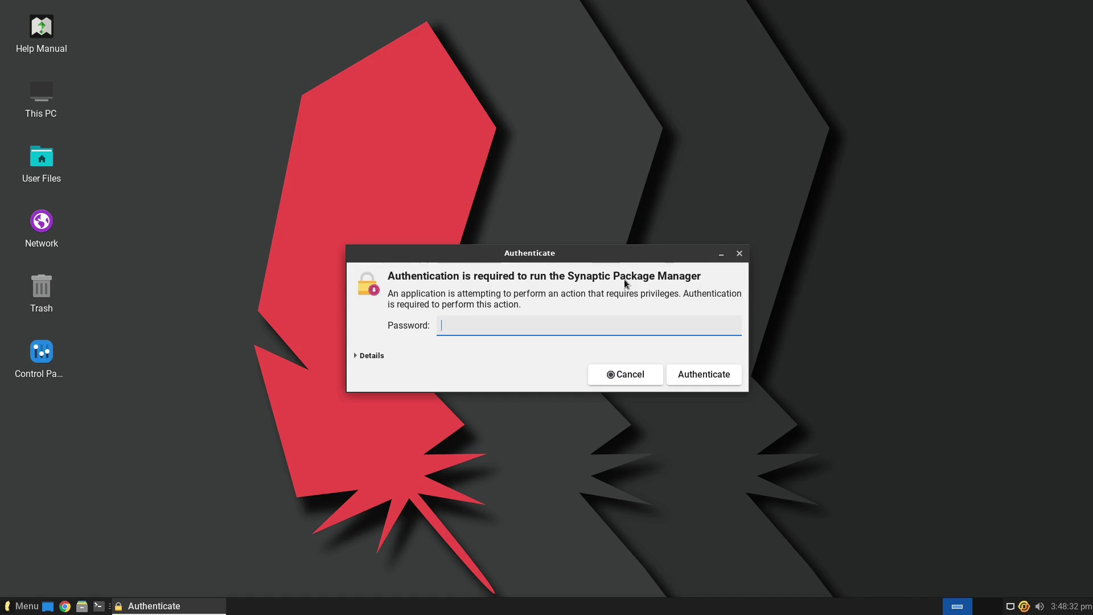
- Authenticate to start Synaptic and scroll the full 69817-package list
{"action": "key", "text": "Return"}
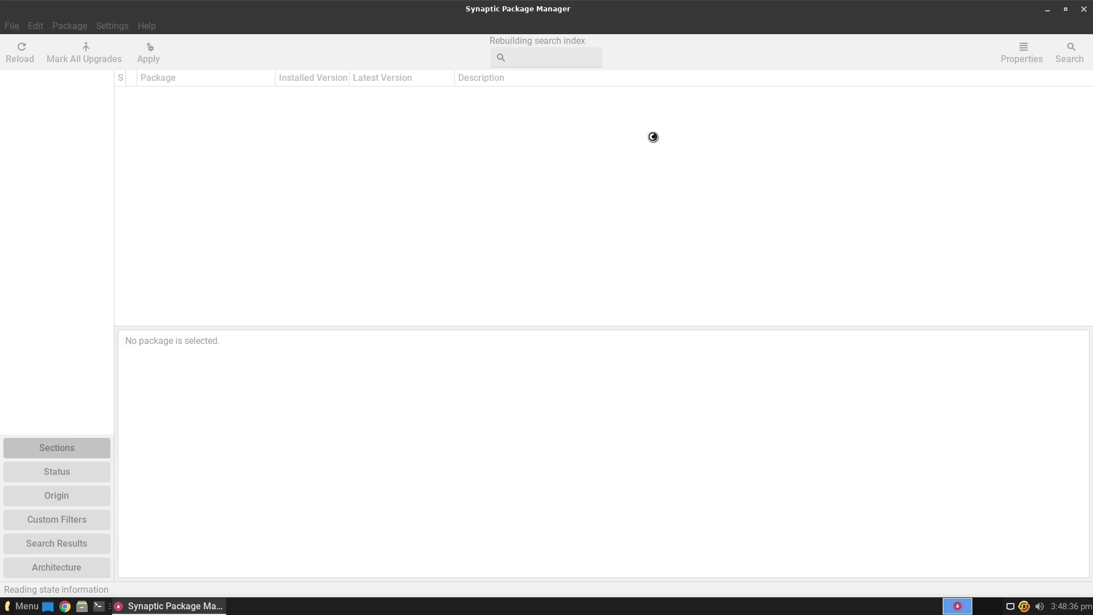
{"action": "scroll", "coordinate": [516, 99], "scroll_direction": "down", "scroll_amount": 20}
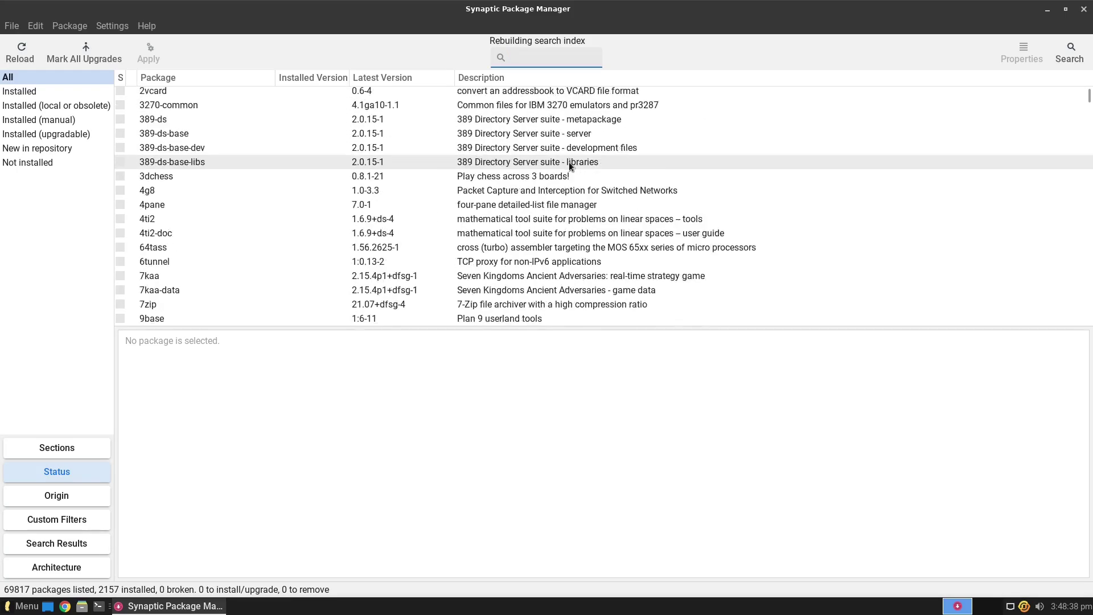
{"action": "scroll", "coordinate": [568, 171], "scroll_direction": "down", "scroll_amount": 20}
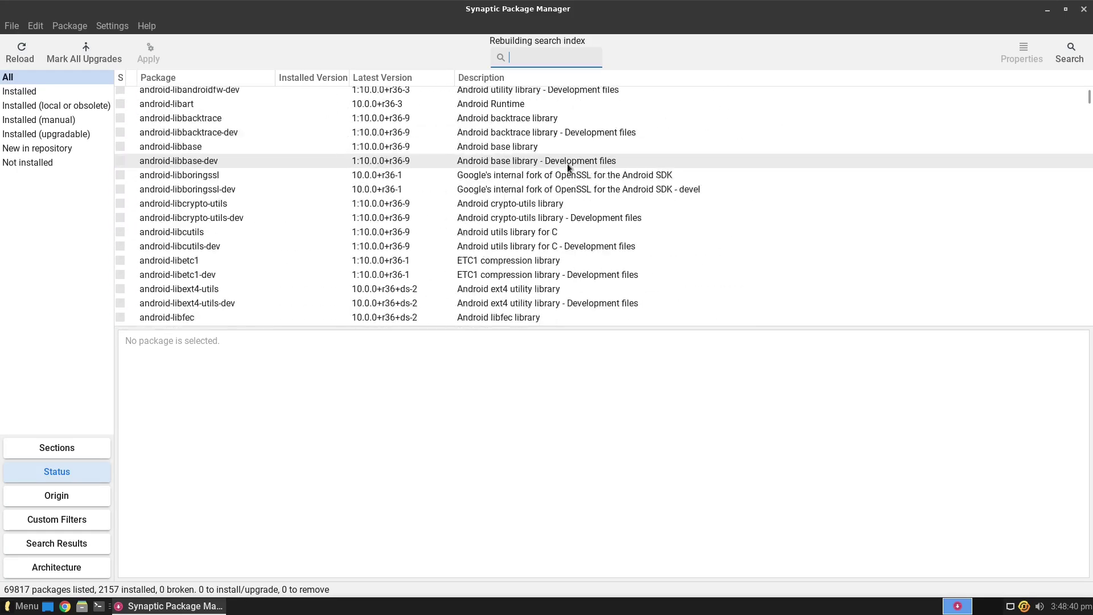
{"action": "mouse_move", "coordinate": [1088, 99]}
{"action": "left_mouse_down"}
{"action": "mouse_move", "coordinate": [1088, 313]}
{"action": "mouse_move", "coordinate": [1088, 94]}
{"action": "left_mouse_up"}
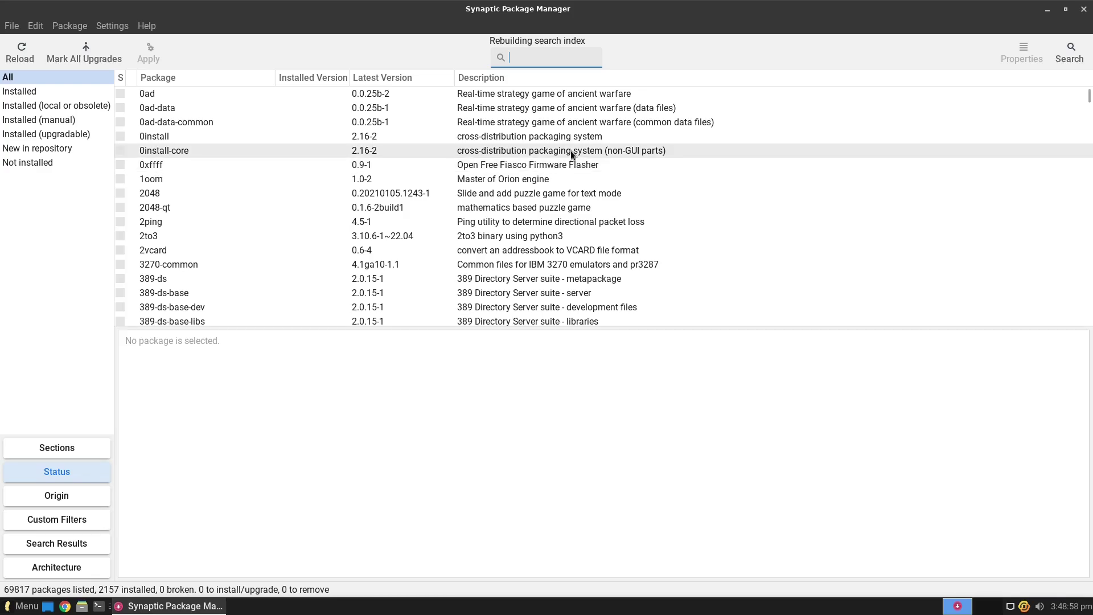
- Enter 'web browser' in the Quick filter and scroll through the matches
{"action": "type", "text": "web browser"}
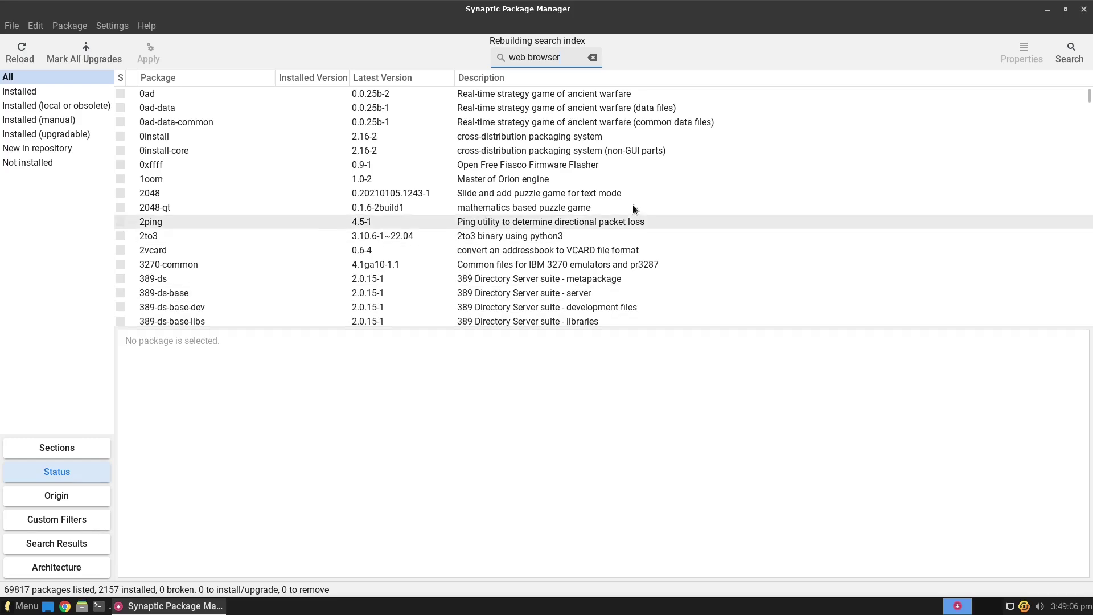
{"action": "scroll", "coordinate": [680, 145], "scroll_direction": "down", "scroll_amount": 10}
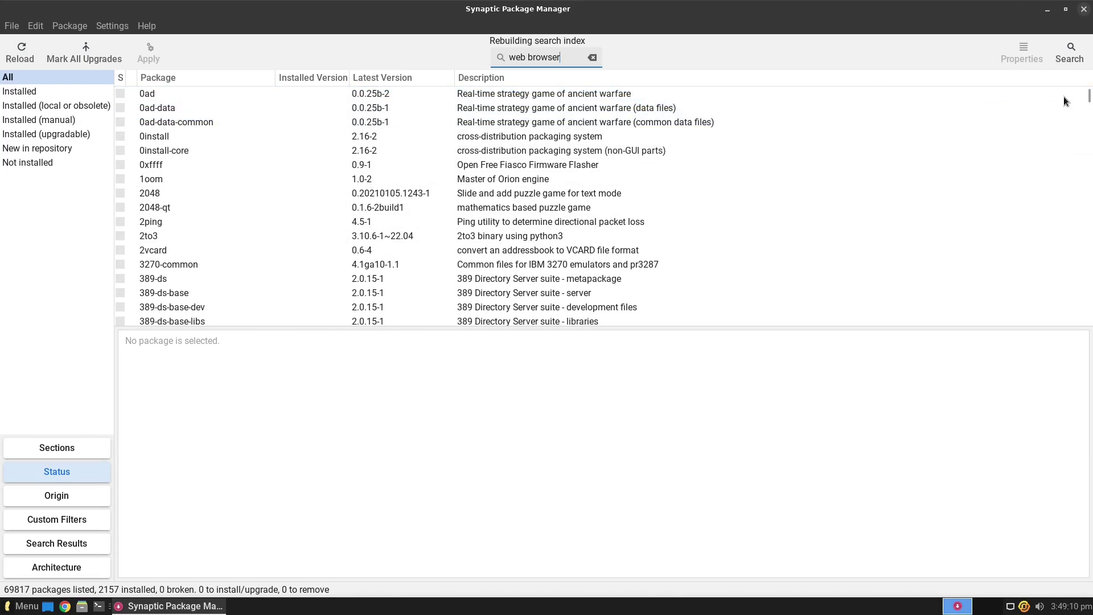
{"action": "scroll", "coordinate": [639, 179], "scroll_direction": "down", "scroll_amount": 15}
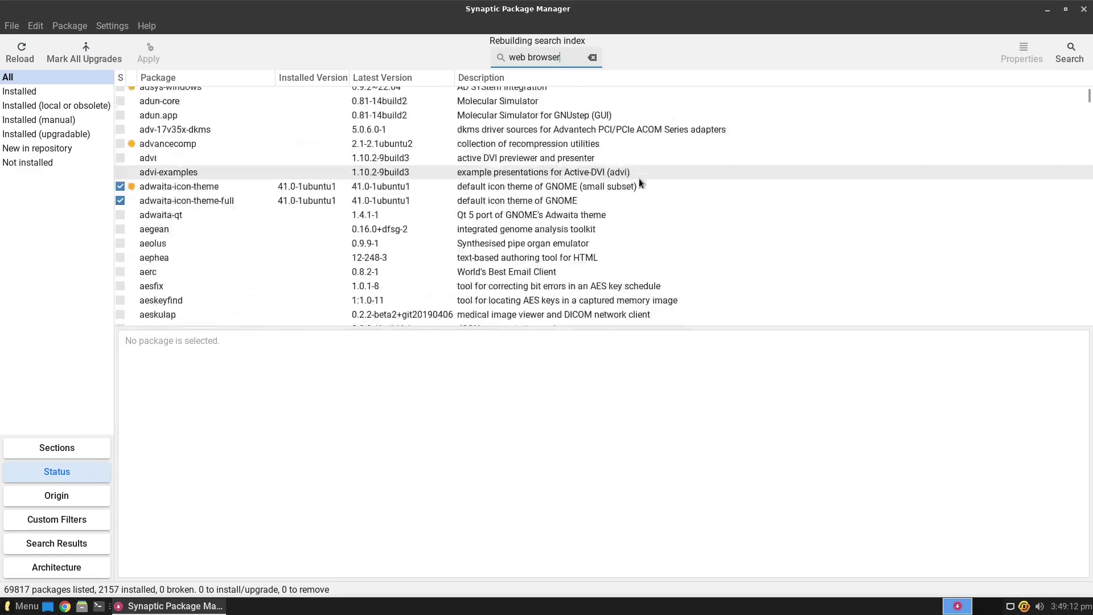
{"action": "scroll", "coordinate": [639, 181], "scroll_direction": "down", "scroll_amount": 20}
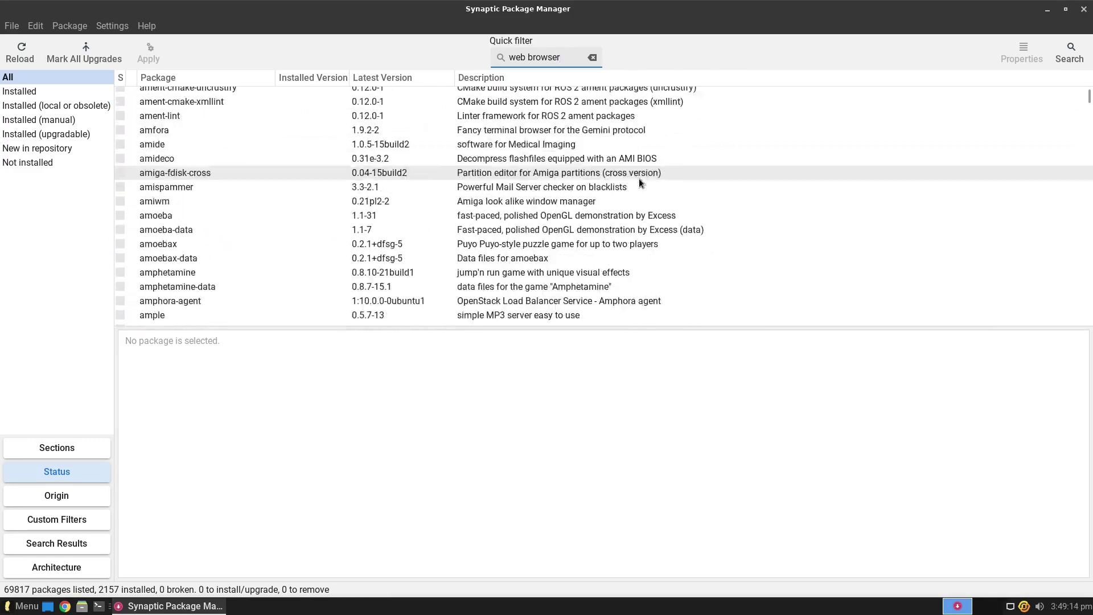
{"action": "scroll", "coordinate": [639, 180], "scroll_direction": "down", "scroll_amount": 20}
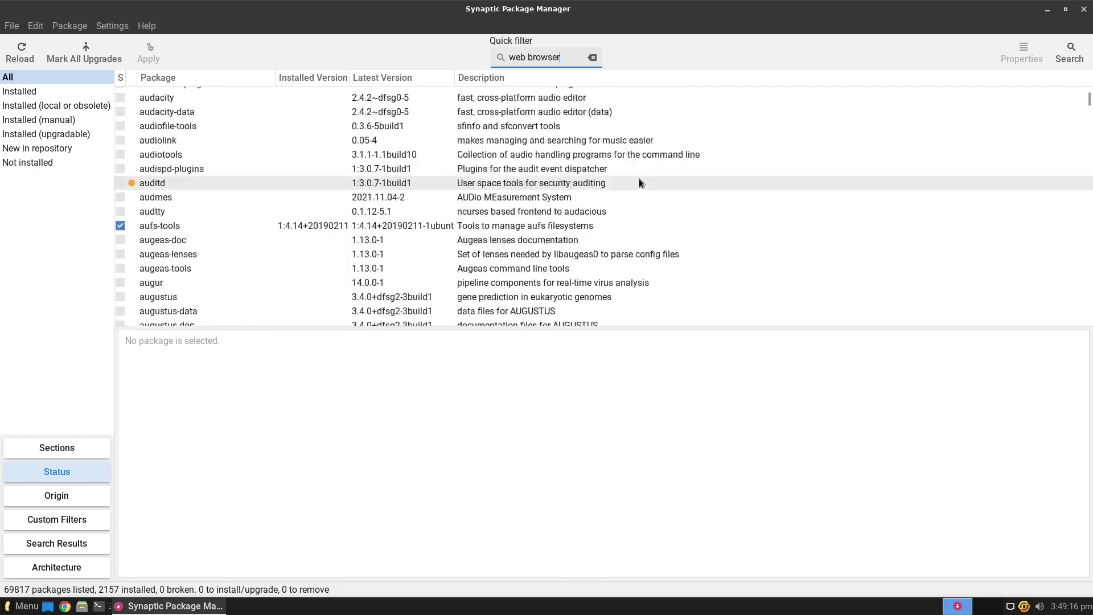
{"action": "scroll", "coordinate": [639, 181], "scroll_direction": "down", "scroll_amount": 15}
{"action": "scroll", "coordinate": [639, 181], "scroll_direction": "up", "scroll_amount": 15}
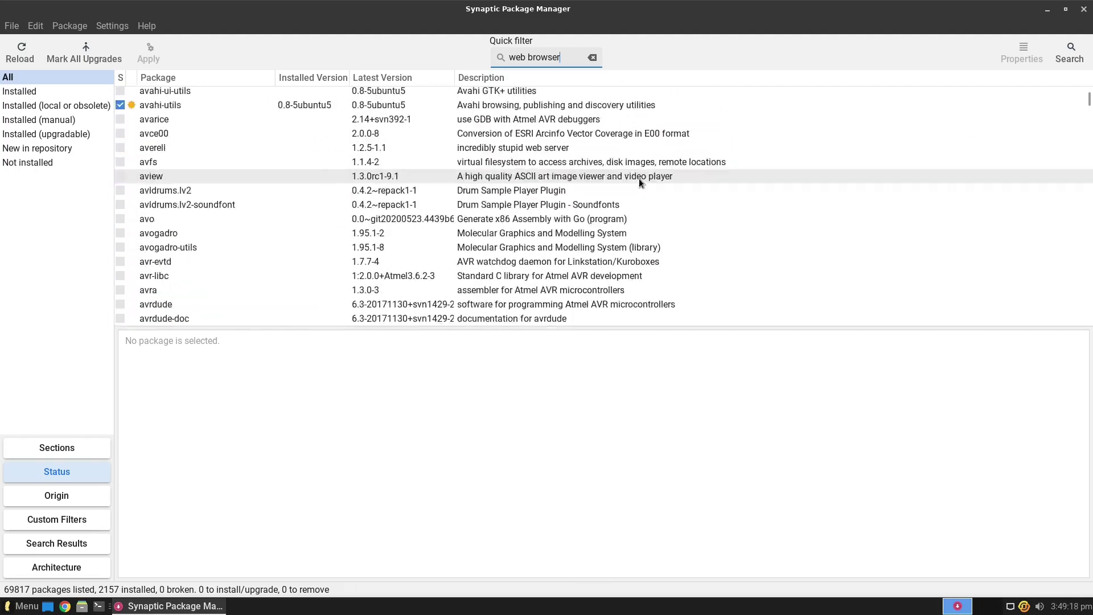
{"action": "scroll", "coordinate": [641, 182], "scroll_direction": "up", "scroll_amount": 15}
- Switch to the Sections view and show the Word Processing section
{"action": "left_click", "coordinate": [83, 448]}
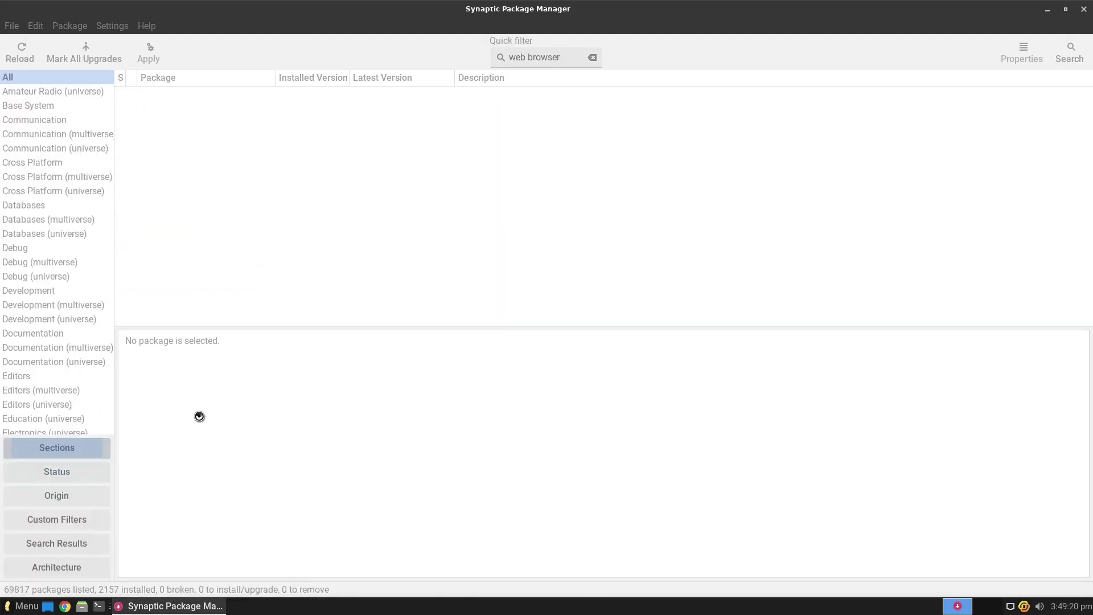
{"action": "scroll", "coordinate": [59, 169], "scroll_direction": "down", "scroll_amount": 10}
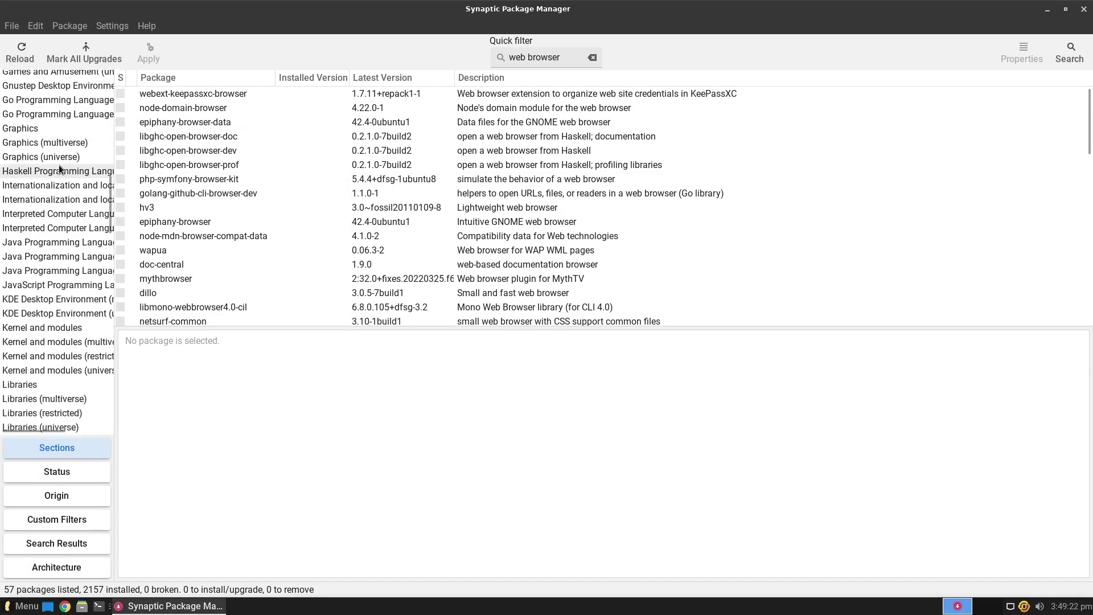
{"action": "scroll", "coordinate": [64, 268], "scroll_direction": "down", "scroll_amount": 15}
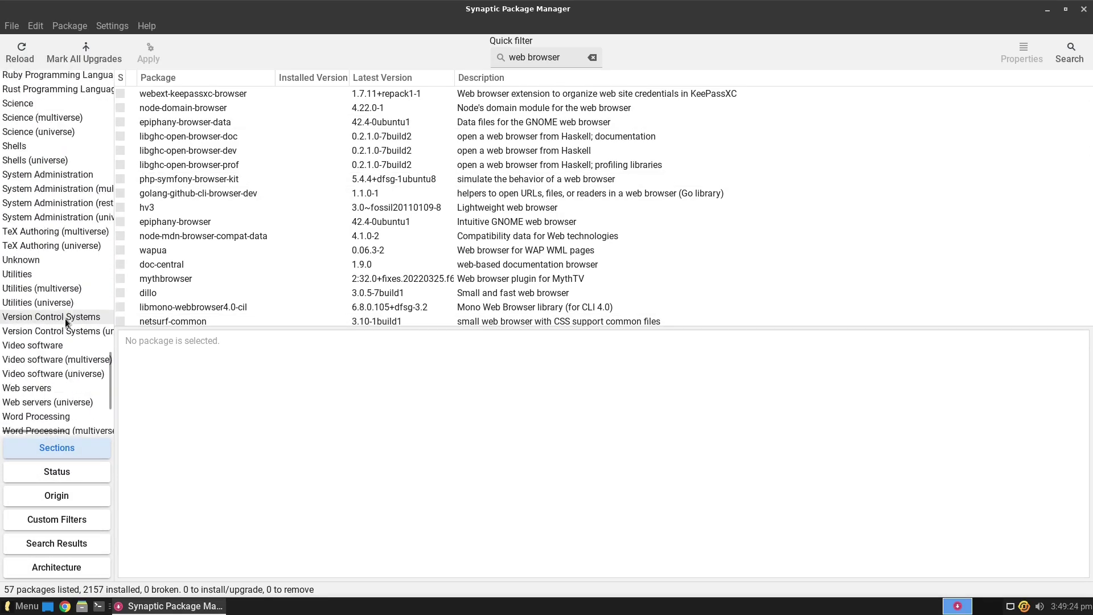
{"action": "scroll", "coordinate": [66, 323], "scroll_direction": "down", "scroll_amount": 5}
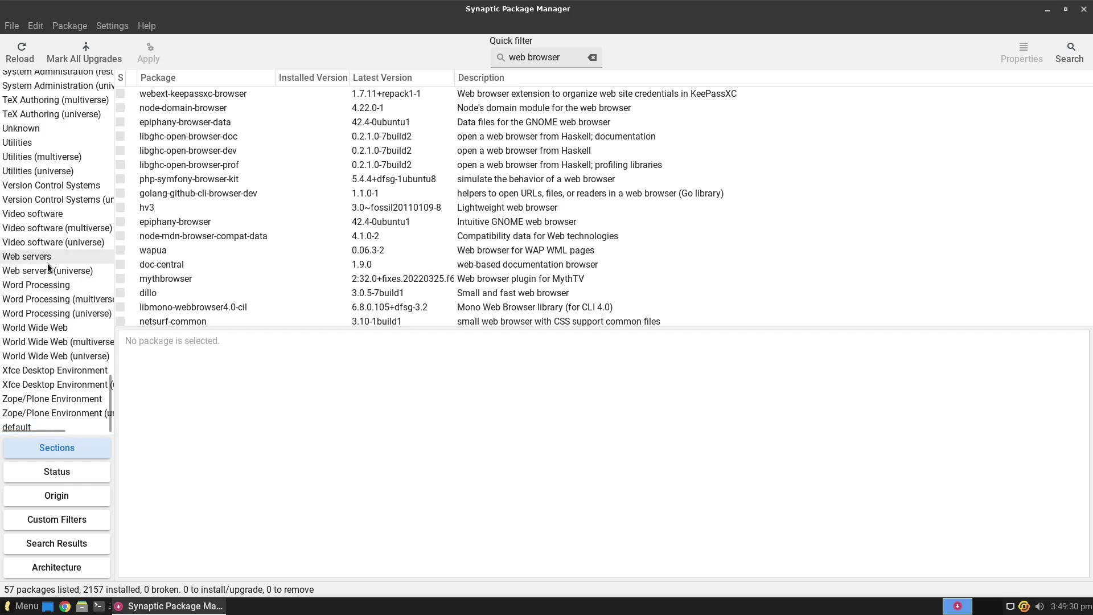
{"action": "left_click", "coordinate": [49, 285]}
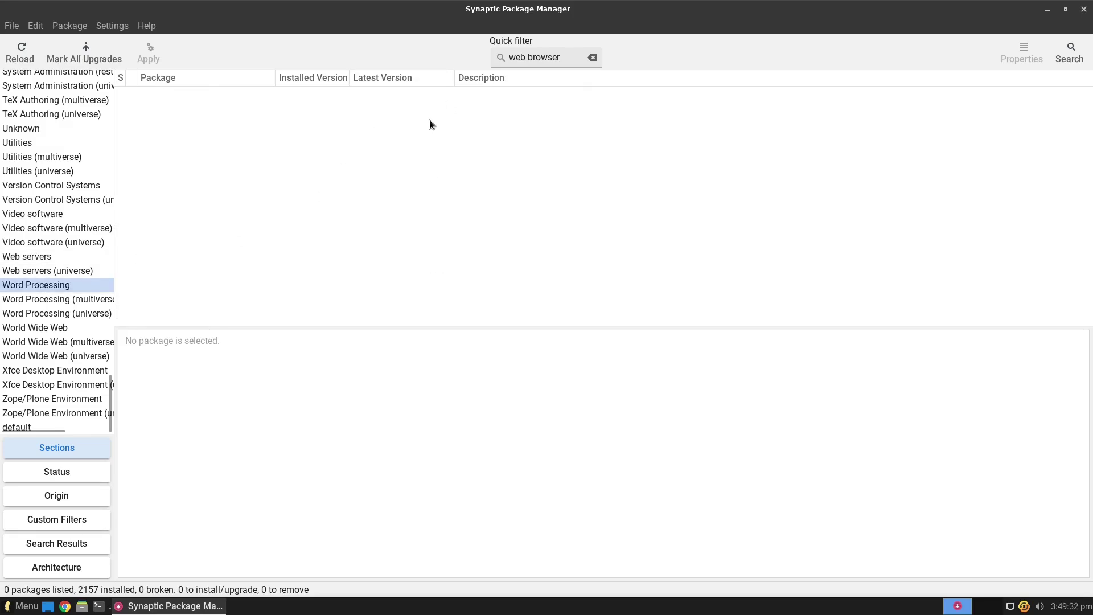
- Clear the 'web browser' quick filter, scroll the 244 packages, and close Synaptic
{"action": "left_click", "coordinate": [593, 58]}
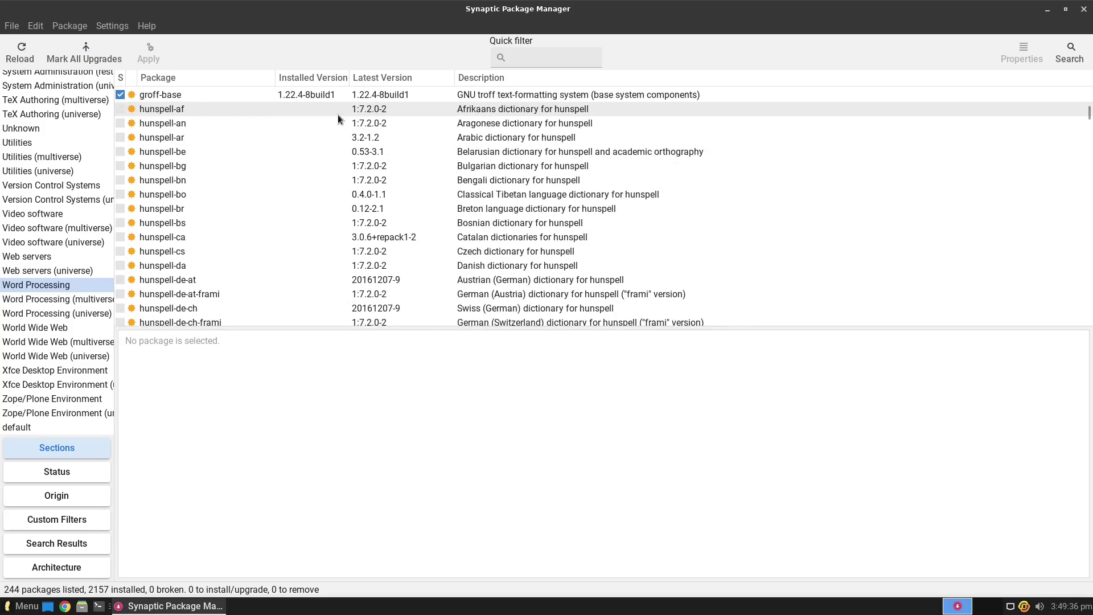
{"action": "scroll", "coordinate": [338, 118], "scroll_direction": "down", "scroll_amount": 20}
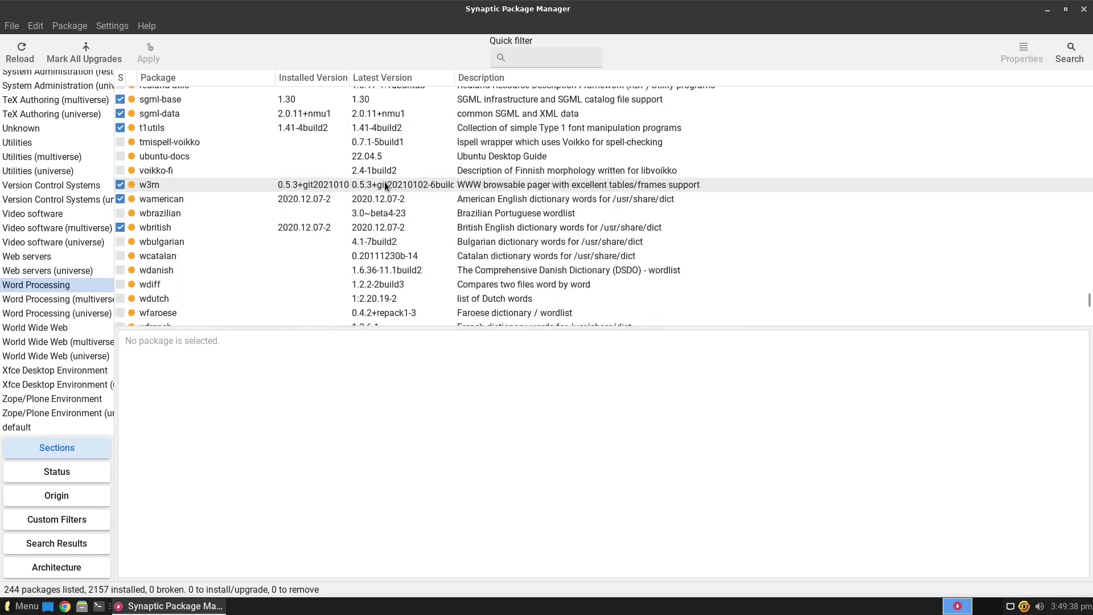
{"action": "scroll", "coordinate": [393, 181], "scroll_direction": "down", "scroll_amount": 5}
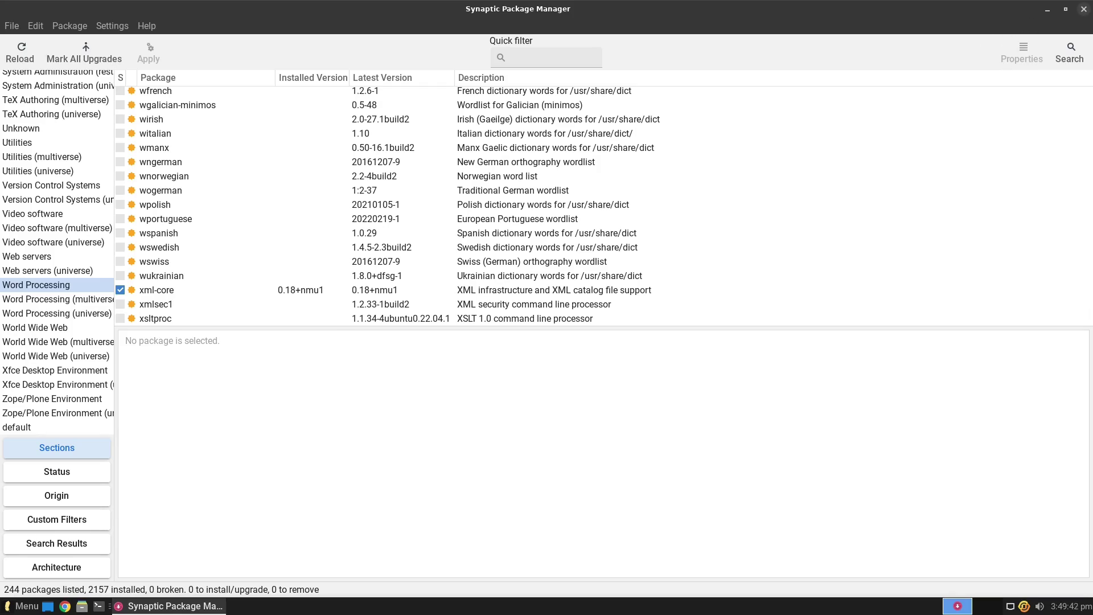
{"action": "left_click", "coordinate": [1084, 9]}
- Launch Lite Software via a 'soft' menu search, authenticate, update sources, and choose Install Software
{"action": "left_click", "coordinate": [9, 609]}
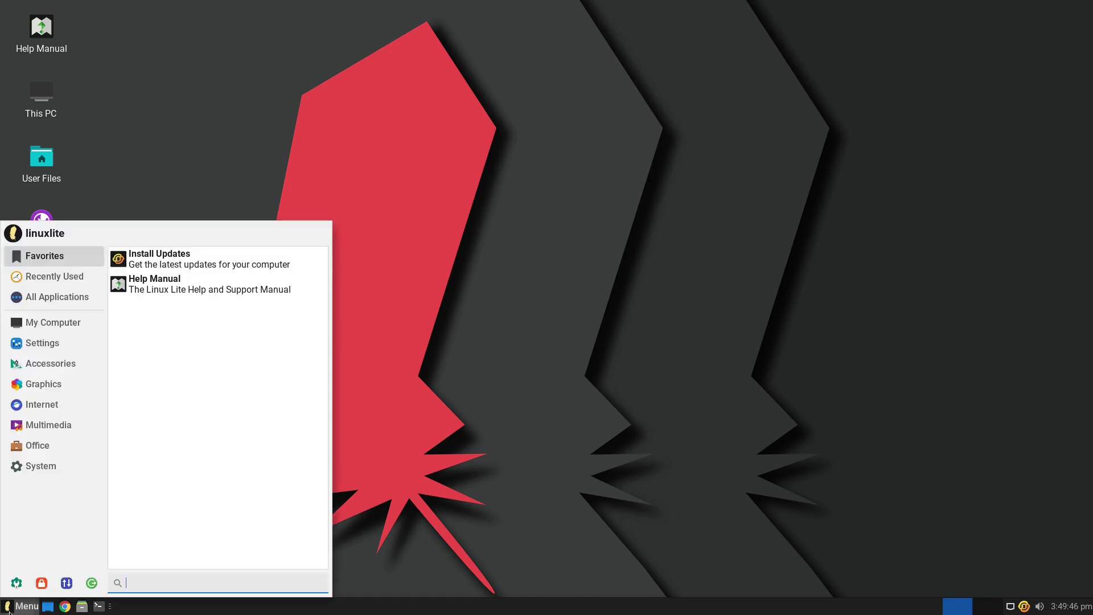
{"action": "type", "text": "soft"}
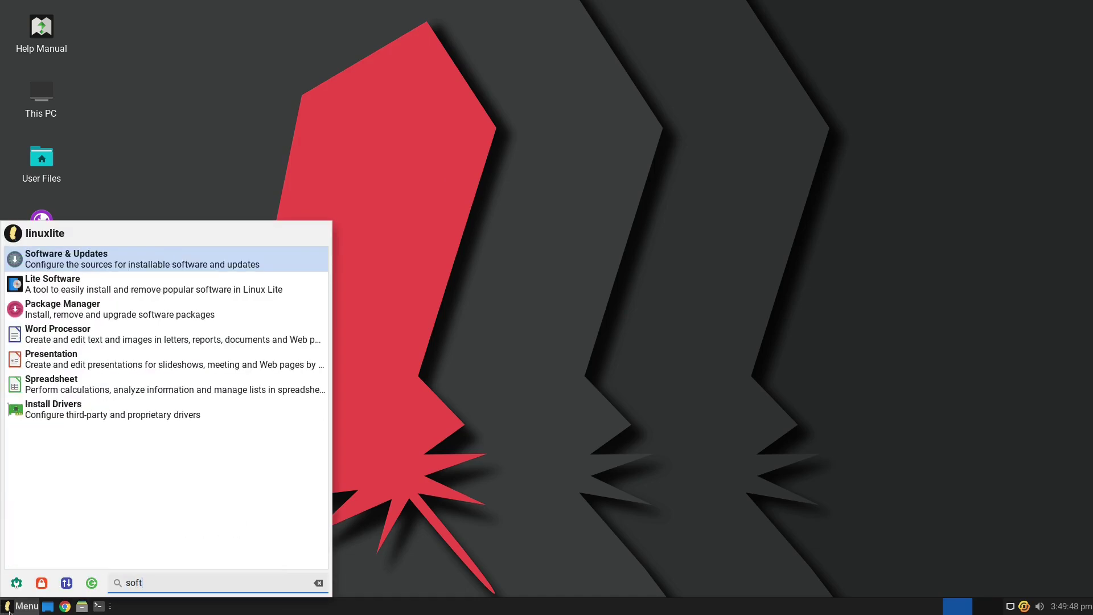
{"action": "left_click", "coordinate": [114, 289]}
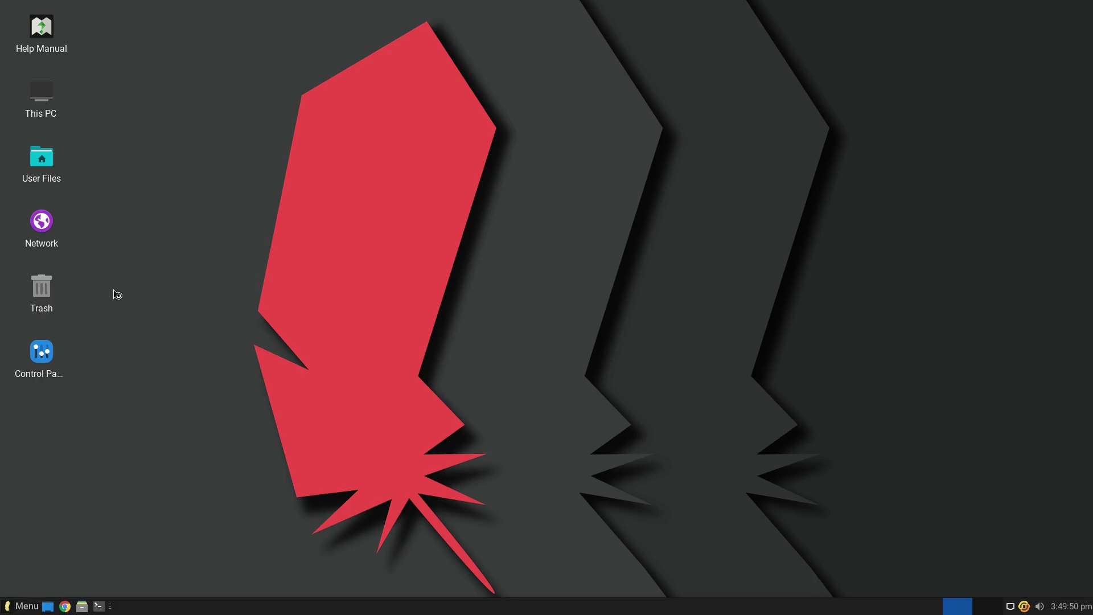
{"action": "type", "text": "••"}
{"action": "key", "text": "Return"}
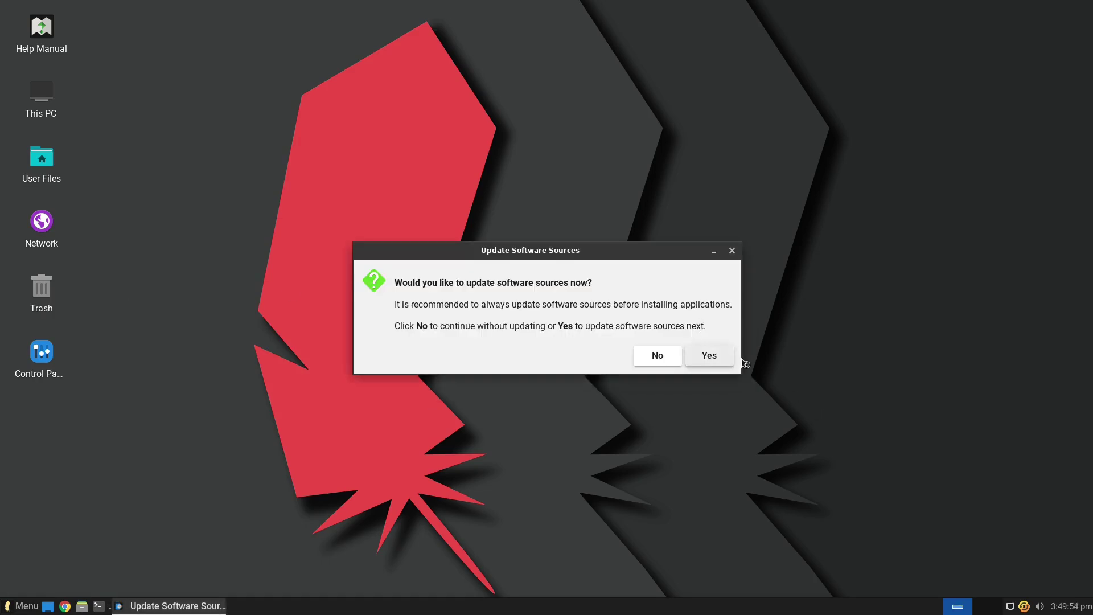
{"action": "left_click", "coordinate": [709, 356]}
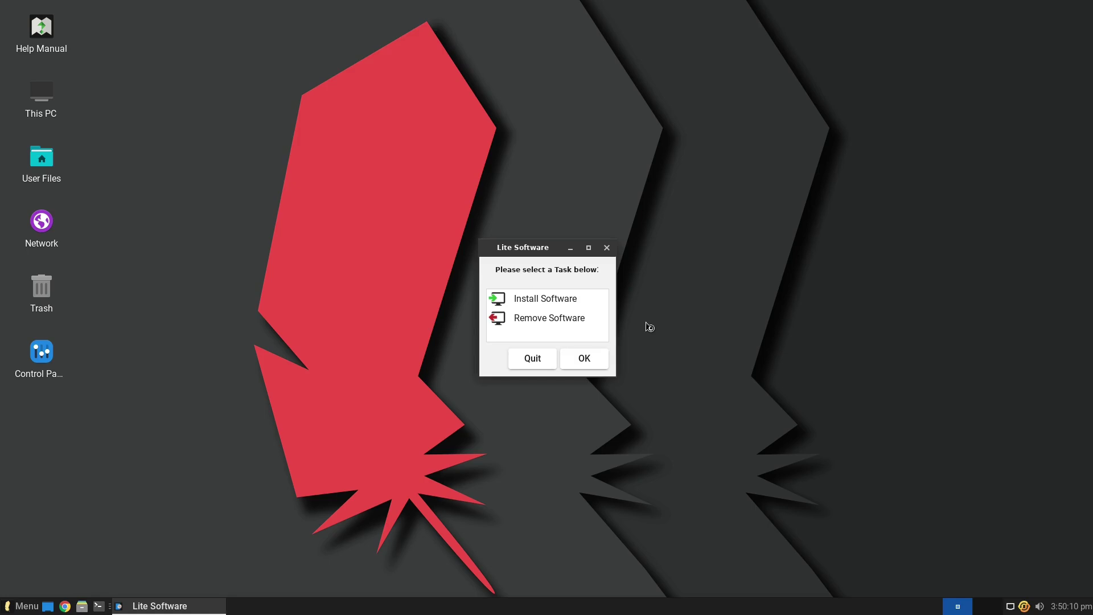
{"action": "left_click", "coordinate": [569, 303]}
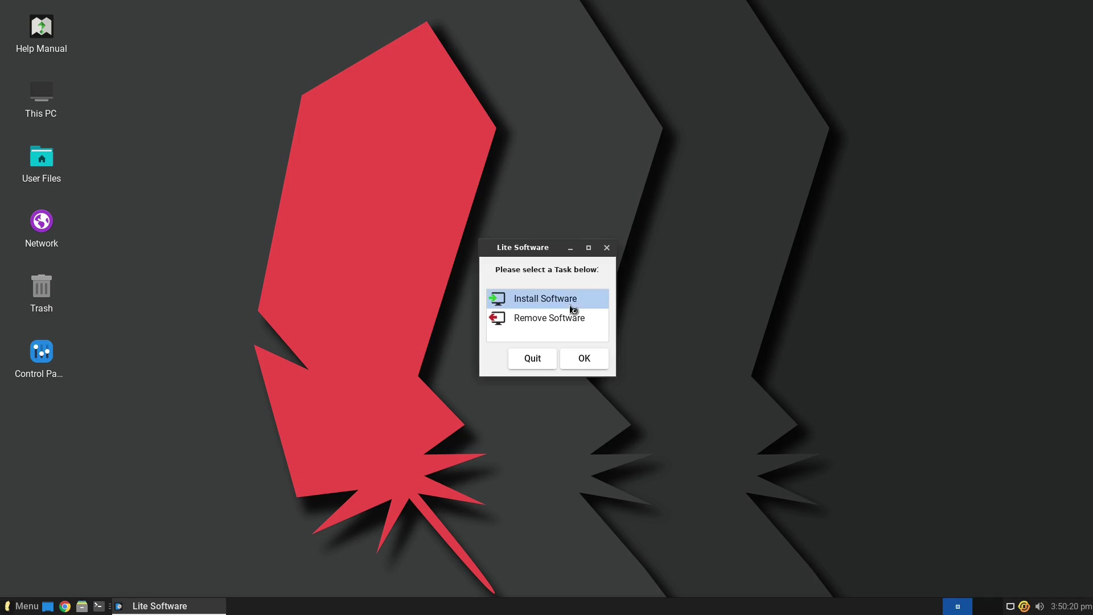
- Browse the Install Software list: Dropbox, Kodi, Microsoft Edge, OBS Studio, Password Manager, PlayOnLinux
{"action": "left_click", "coordinate": [594, 361]}
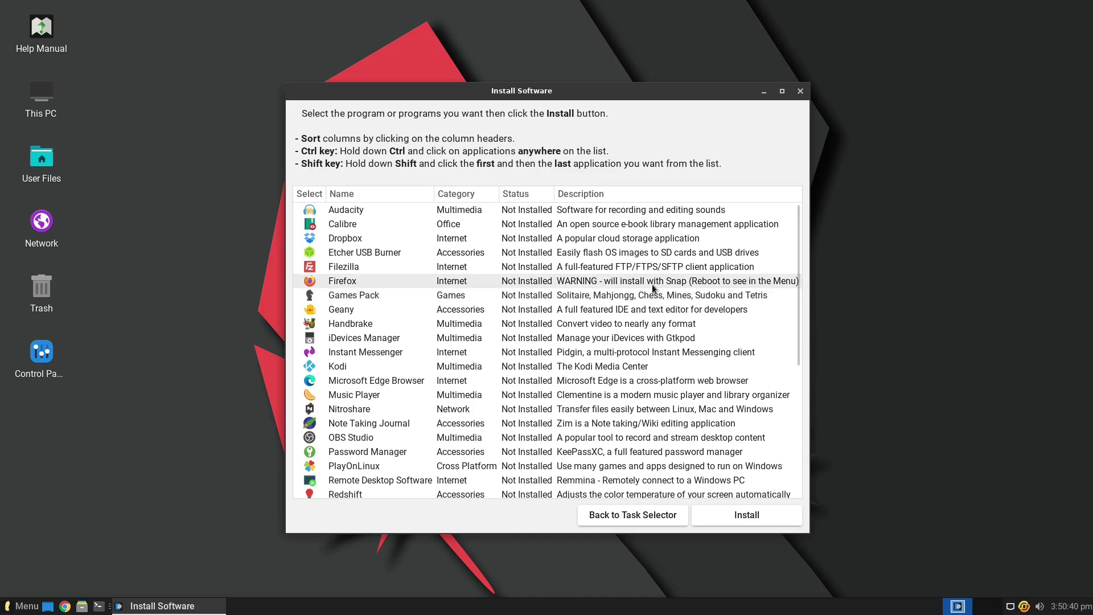
{"action": "left_click", "coordinate": [359, 238]}
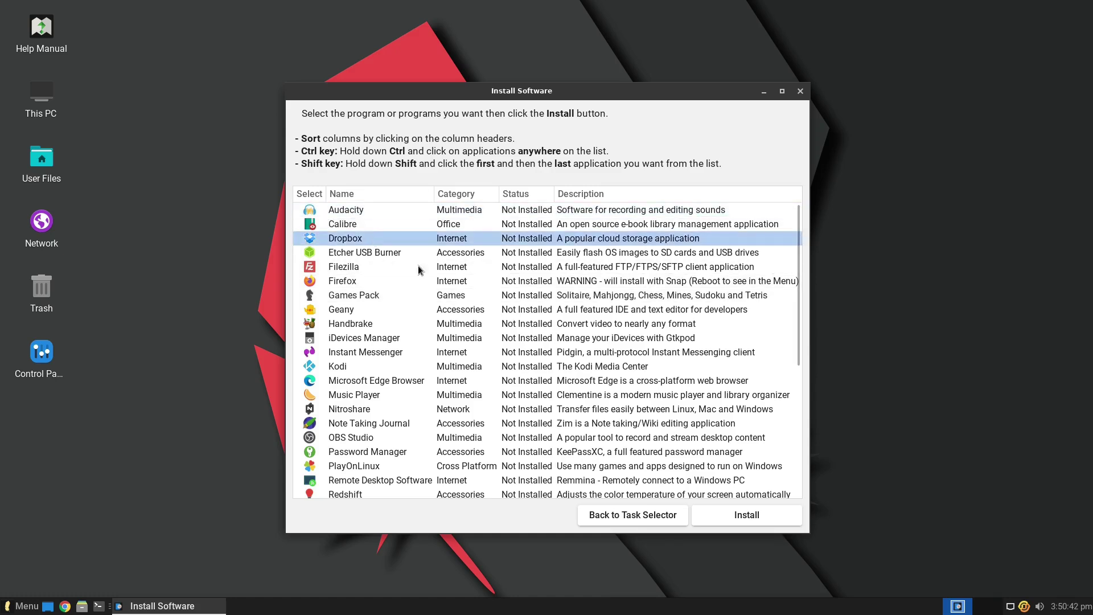
{"action": "left_click", "coordinate": [372, 369]}
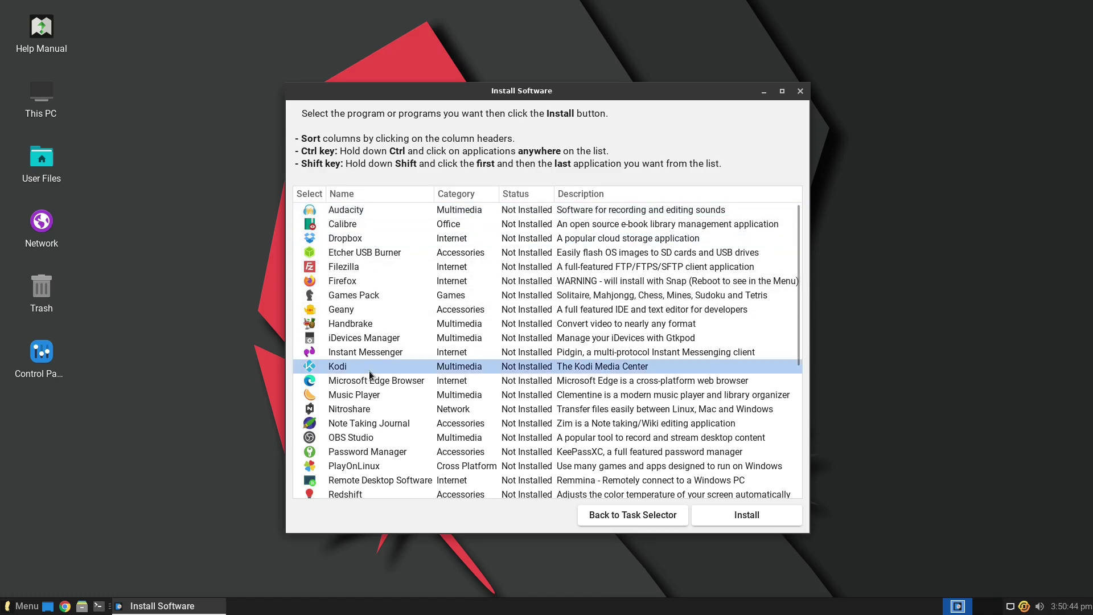
{"action": "left_click", "coordinate": [385, 381]}
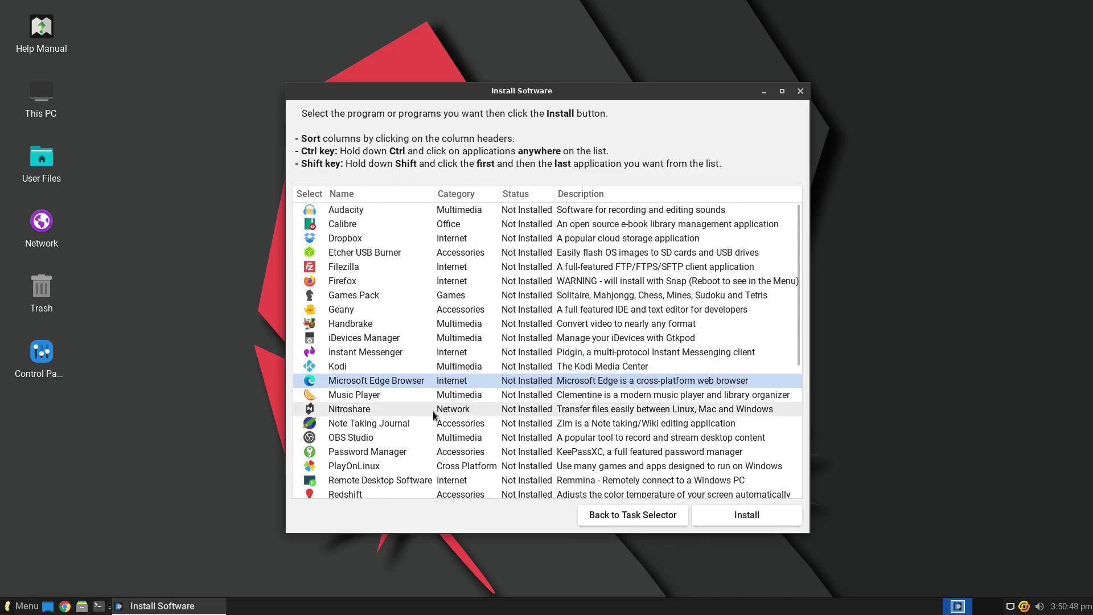
{"action": "scroll", "coordinate": [392, 370], "scroll_direction": "down", "scroll_amount": 3}
{"action": "left_click", "coordinate": [388, 328]}
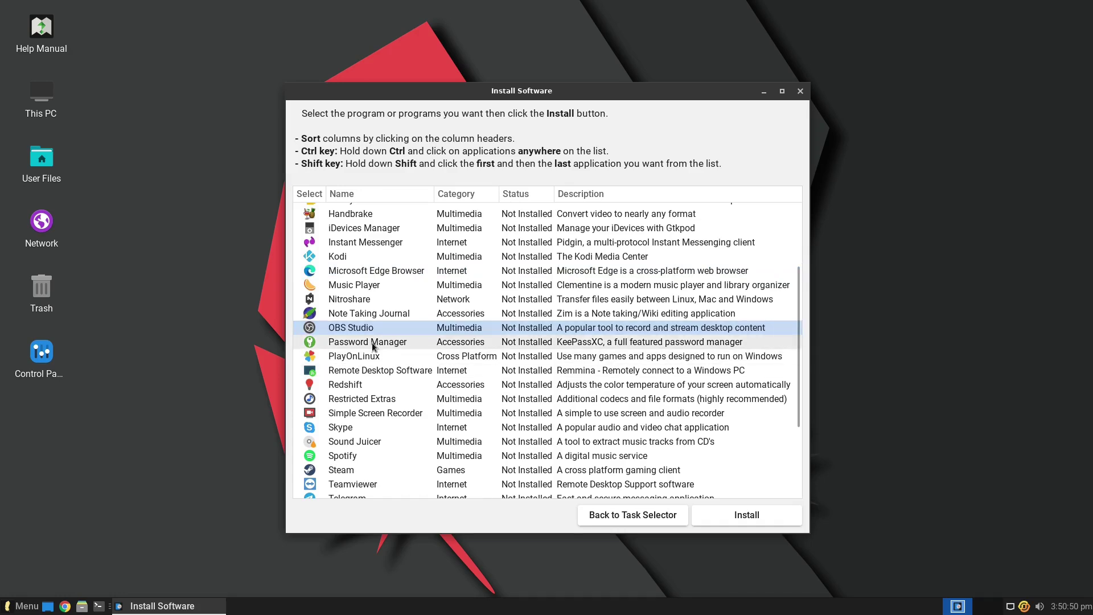
{"action": "left_click", "coordinate": [387, 343]}
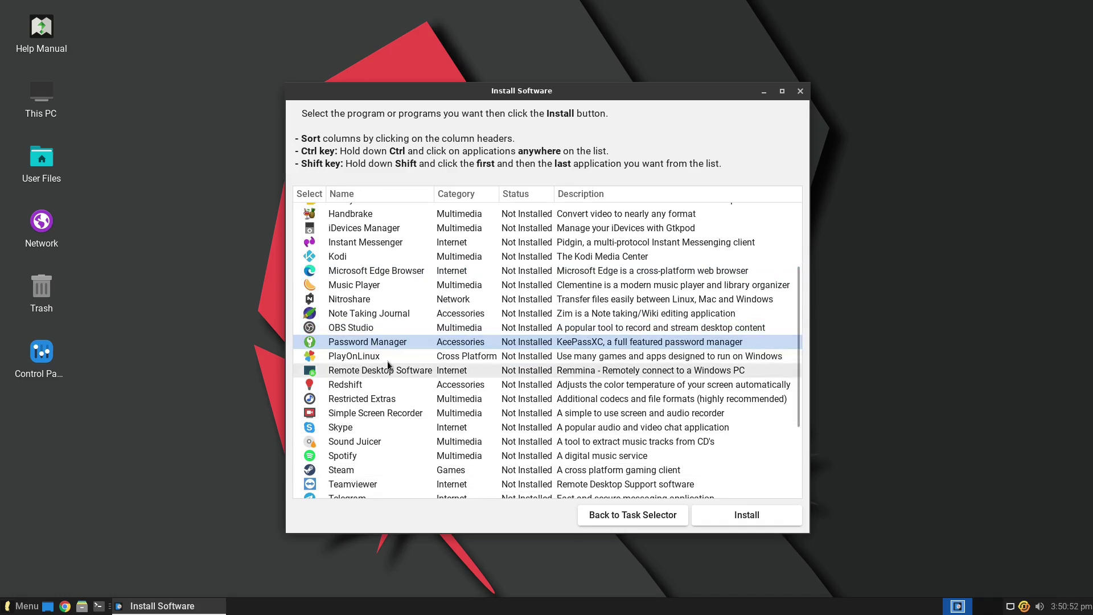
{"action": "left_click", "coordinate": [368, 359]}
- Scroll through the rest of the catalogue, then close the installer and Lite Software without installing
{"action": "scroll", "coordinate": [399, 388], "scroll_direction": "down", "scroll_amount": 1}
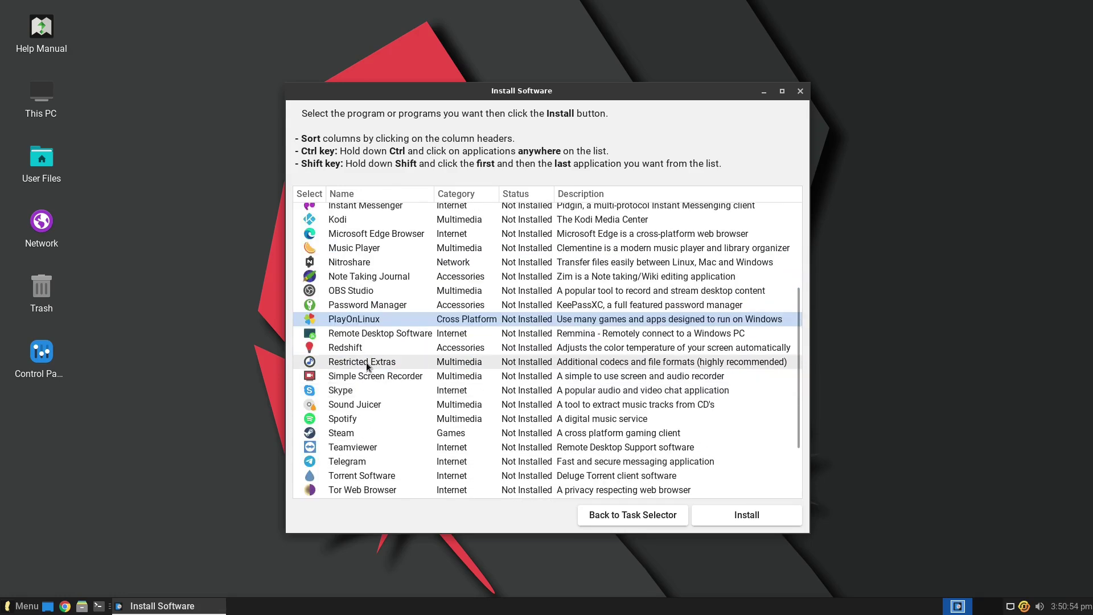
{"action": "scroll", "coordinate": [385, 419], "scroll_direction": "down", "scroll_amount": 2}
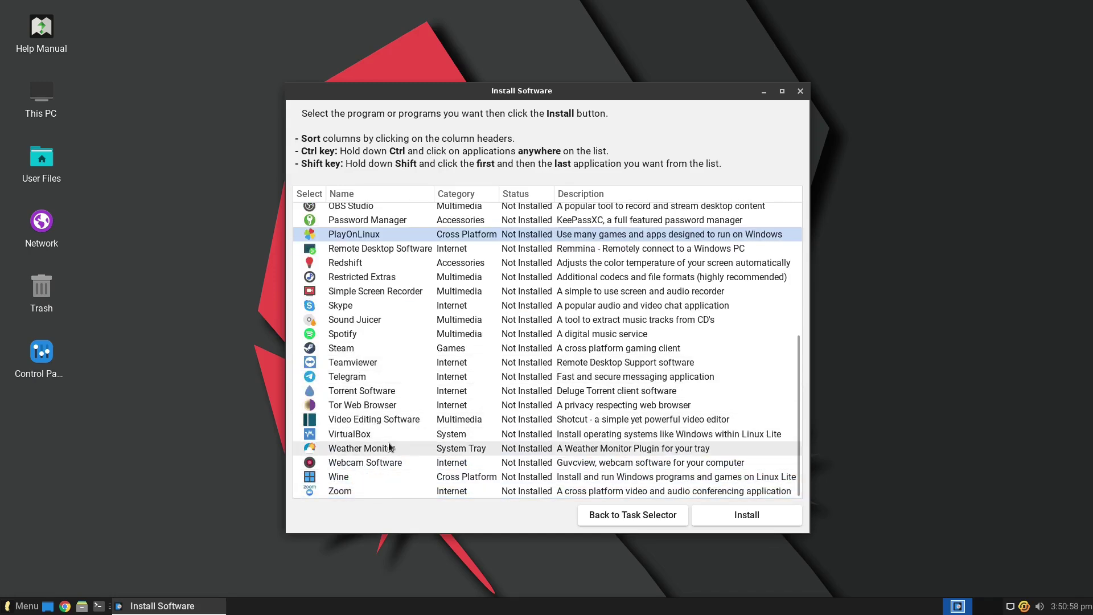
{"action": "scroll", "coordinate": [401, 396], "scroll_direction": "up", "scroll_amount": 5}
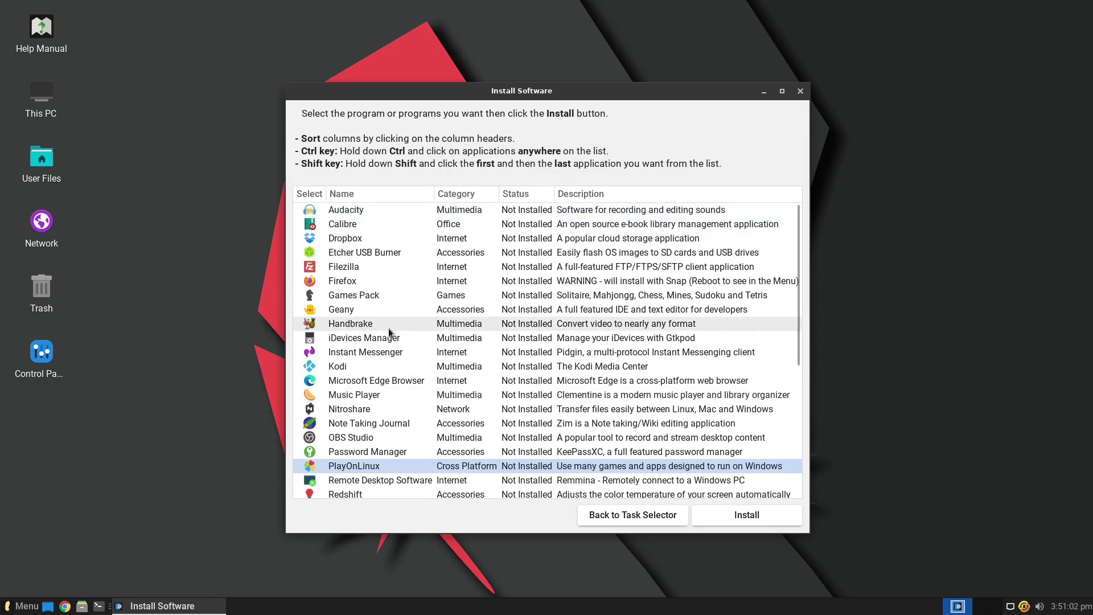
{"action": "scroll", "coordinate": [422, 364], "scroll_direction": "down", "scroll_amount": 5}
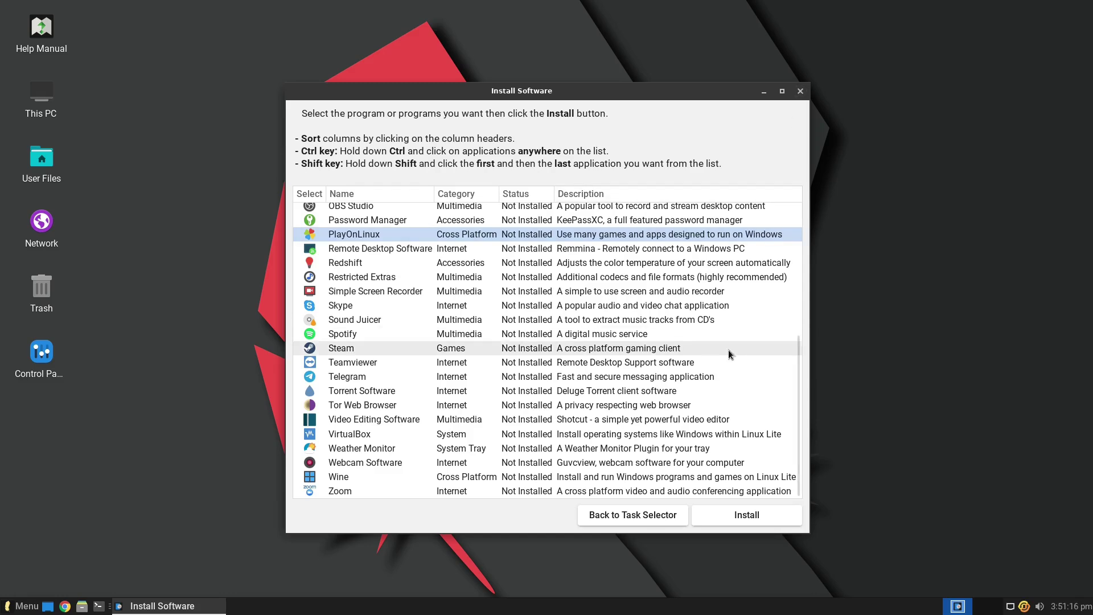
{"action": "scroll", "coordinate": [729, 350], "scroll_direction": "up", "scroll_amount": 5}
{"action": "left_click", "coordinate": [801, 92]}
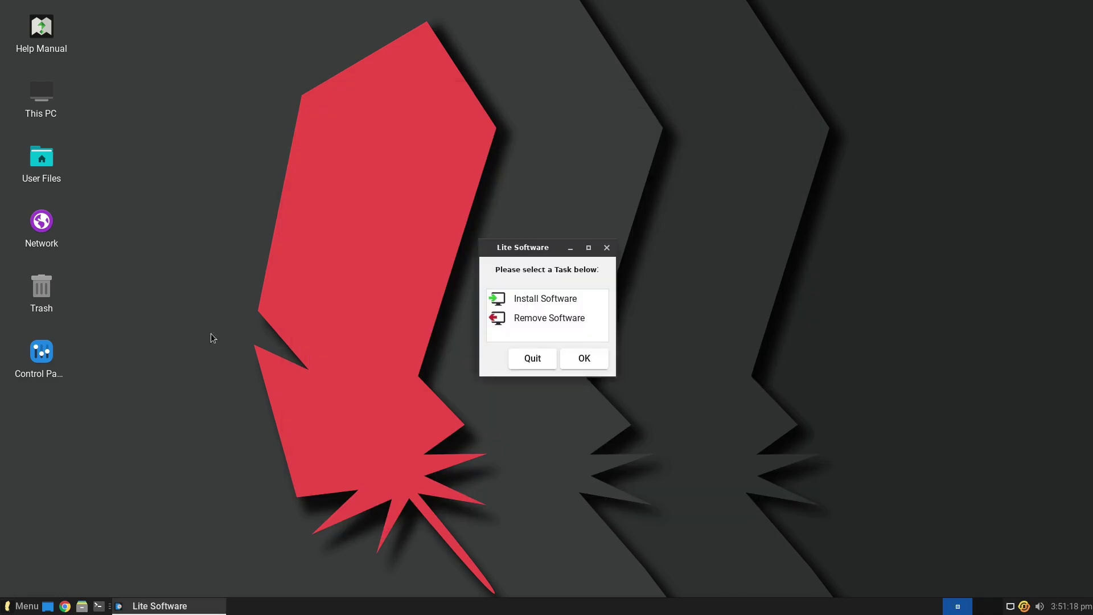
{"action": "left_click", "coordinate": [607, 248]}
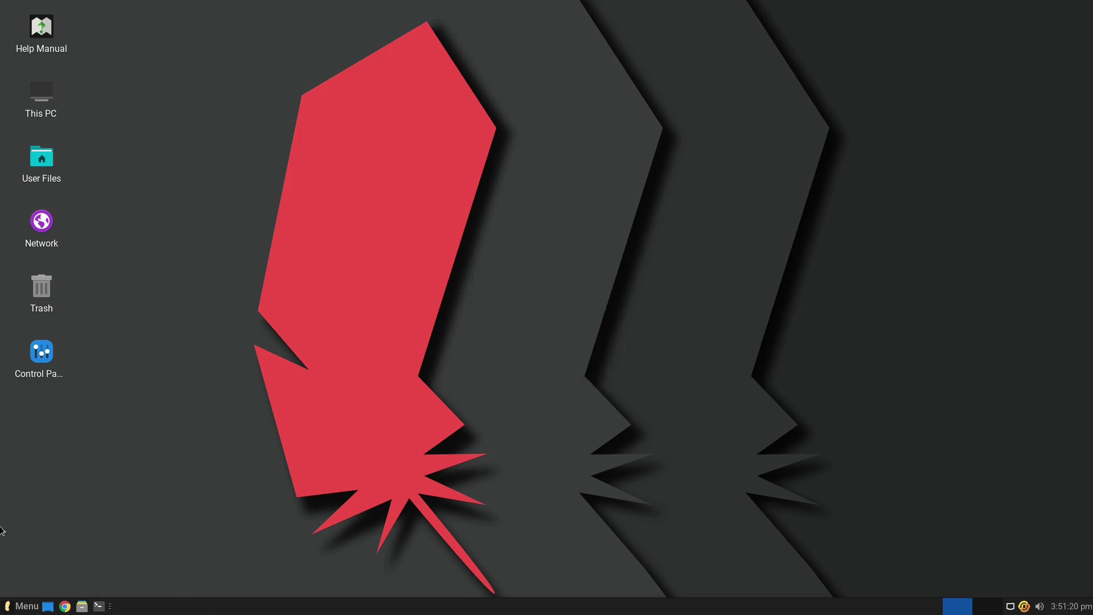
- Check the kernel release in a new terminal with uname -r, showing 5.15.0-48-generic
{"action": "left_click", "coordinate": [10, 612]}
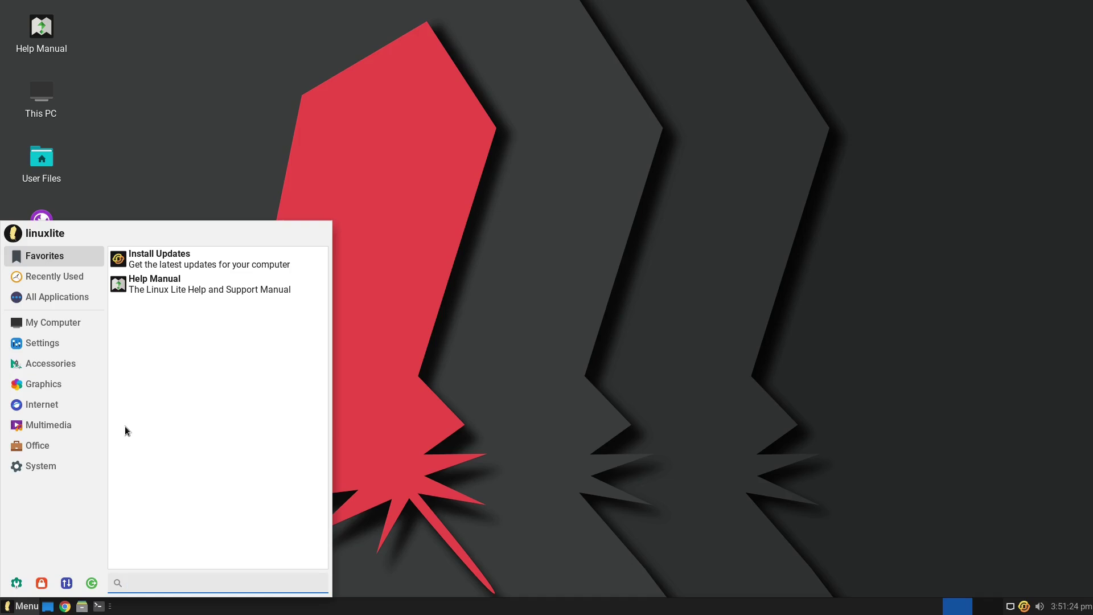
{"action": "left_click", "coordinate": [485, 412]}
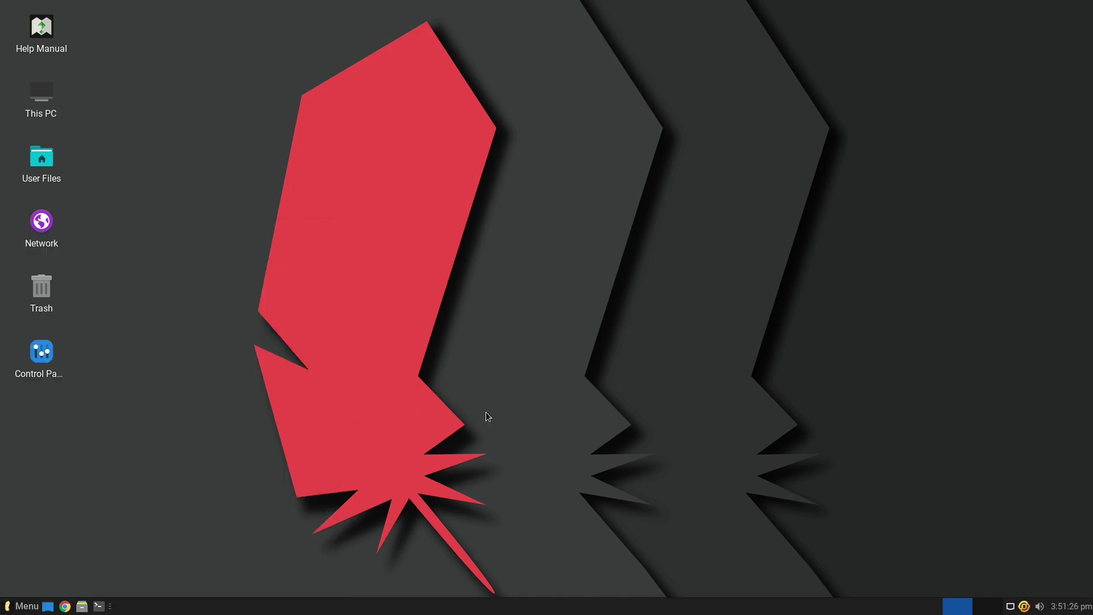
{"action": "left_click", "coordinate": [99, 606]}
{"action": "type", "text": "uname -r"}
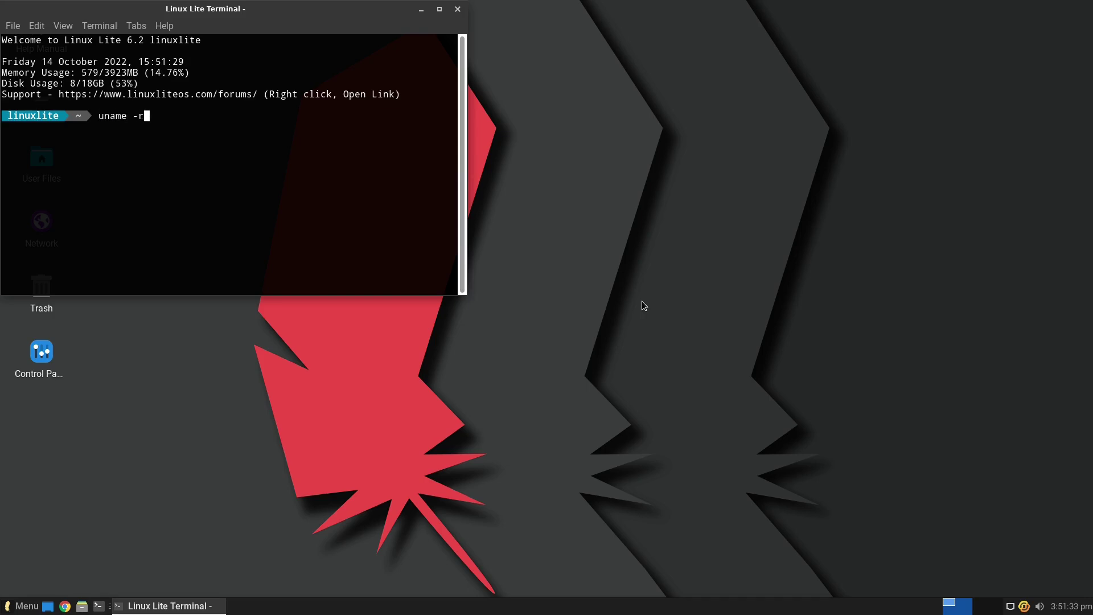
{"action": "key", "text": "Return"}
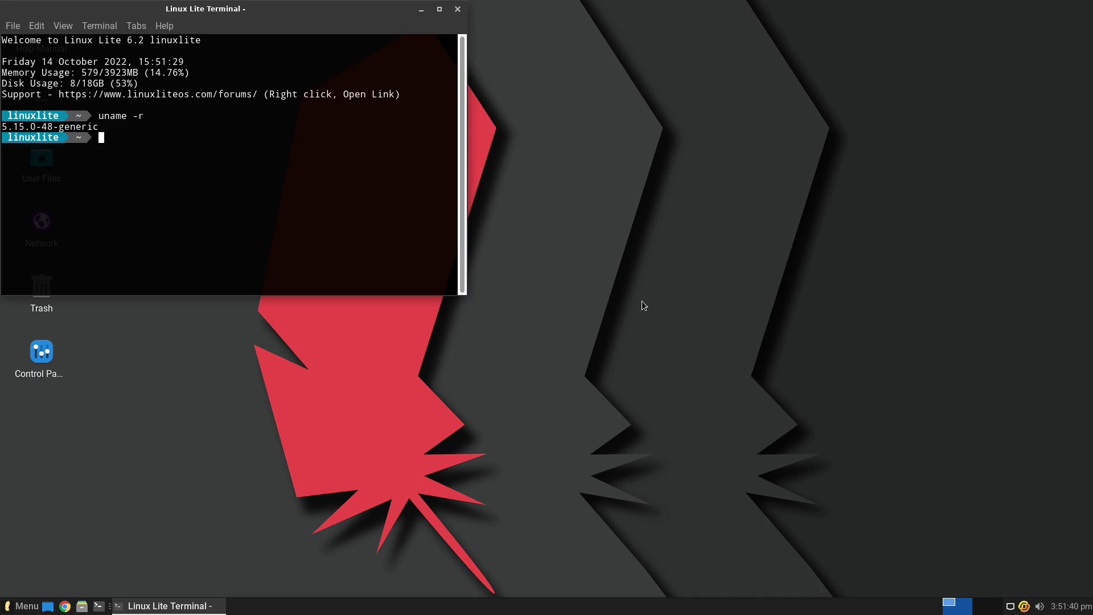
- Close the terminal with exit and open the application menu
{"action": "type", "text": "exit"}
{"action": "key", "text": "Return"}
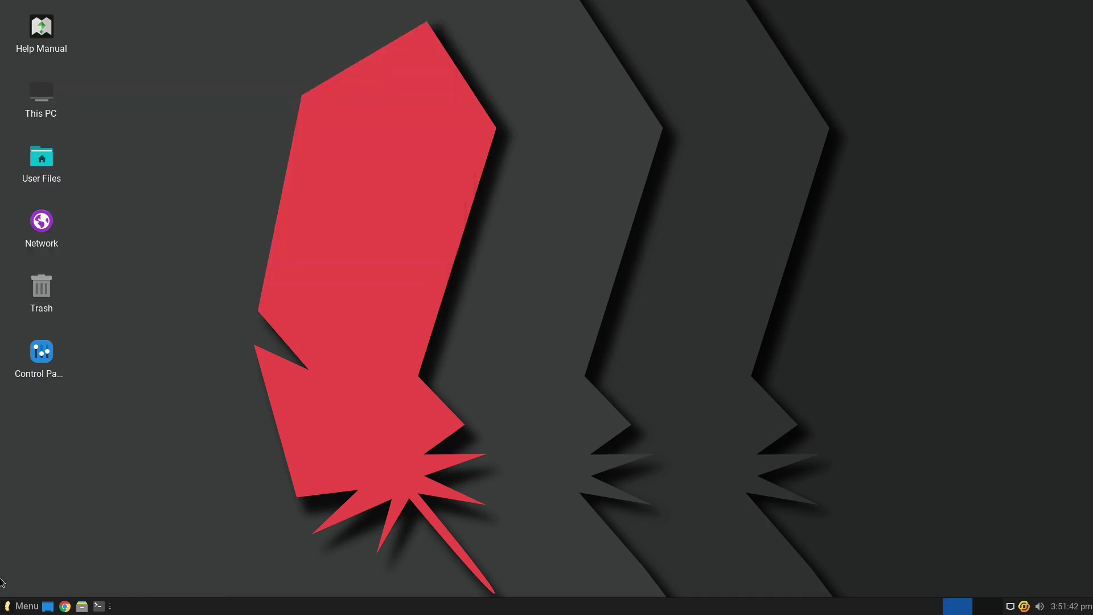
{"action": "left_click", "coordinate": [24, 606]}
{"action": "left_click", "coordinate": [43, 343]}
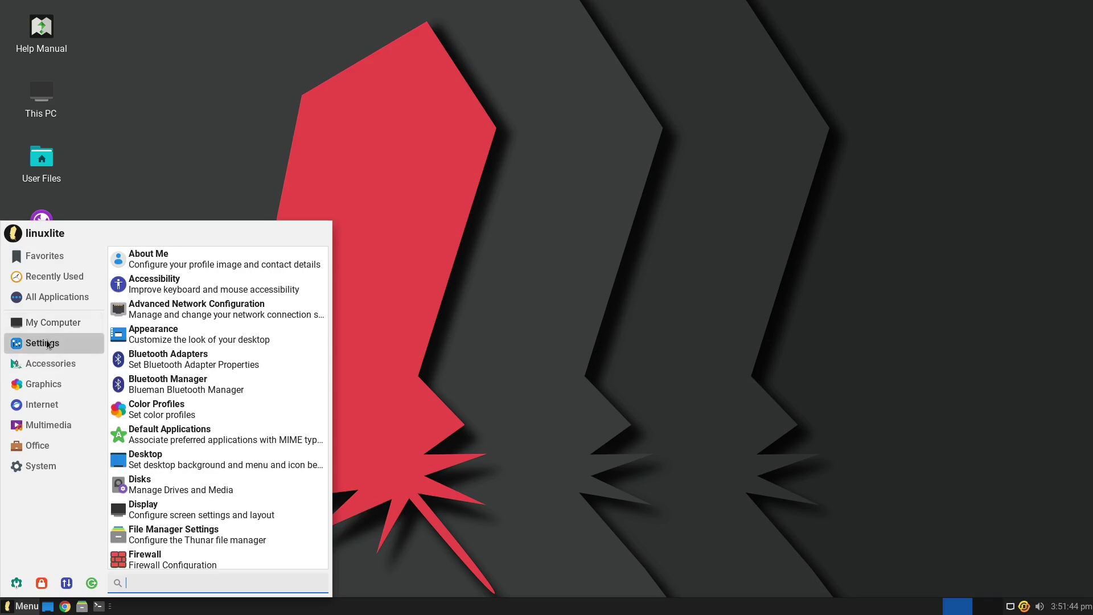
{"action": "left_click", "coordinate": [44, 366]}
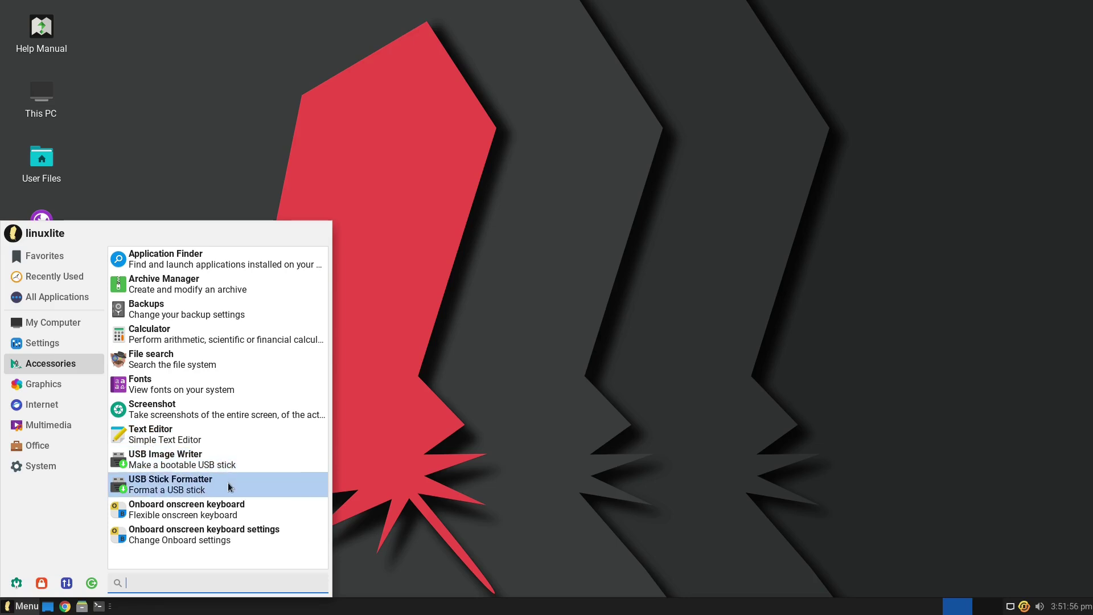
{"action": "left_click", "coordinate": [74, 385]}
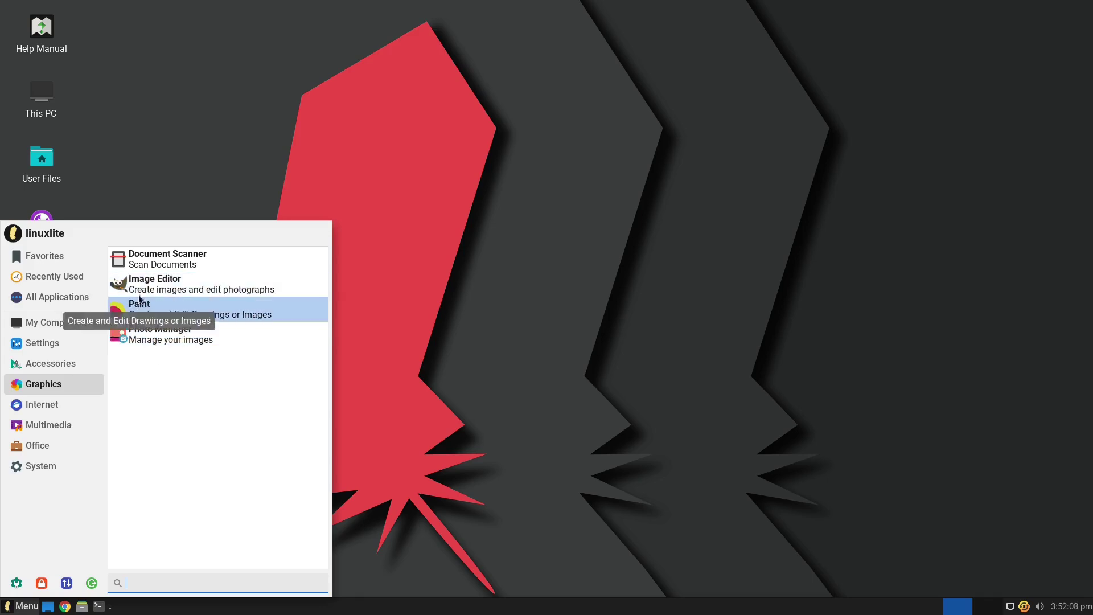
{"action": "left_click", "coordinate": [64, 406]}
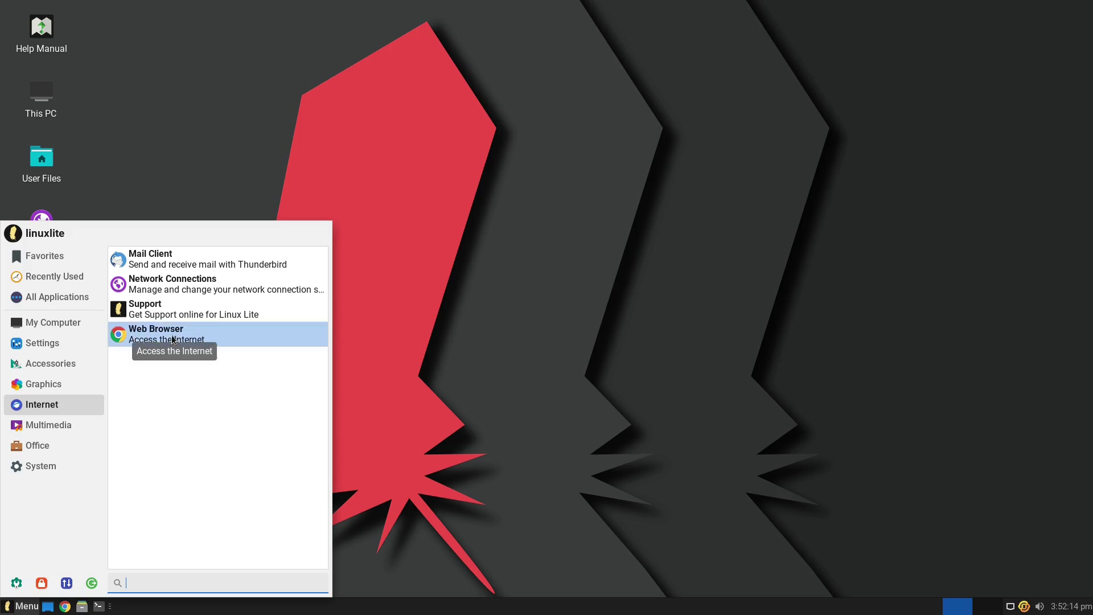
{"action": "left_click", "coordinate": [62, 430]}
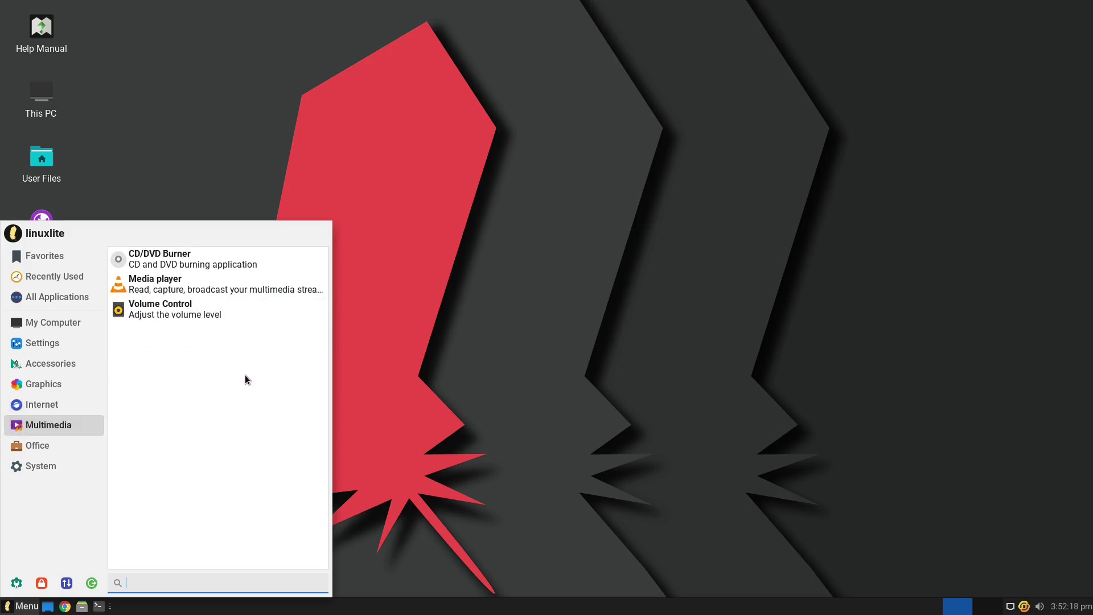
{"action": "left_click", "coordinate": [52, 446]}
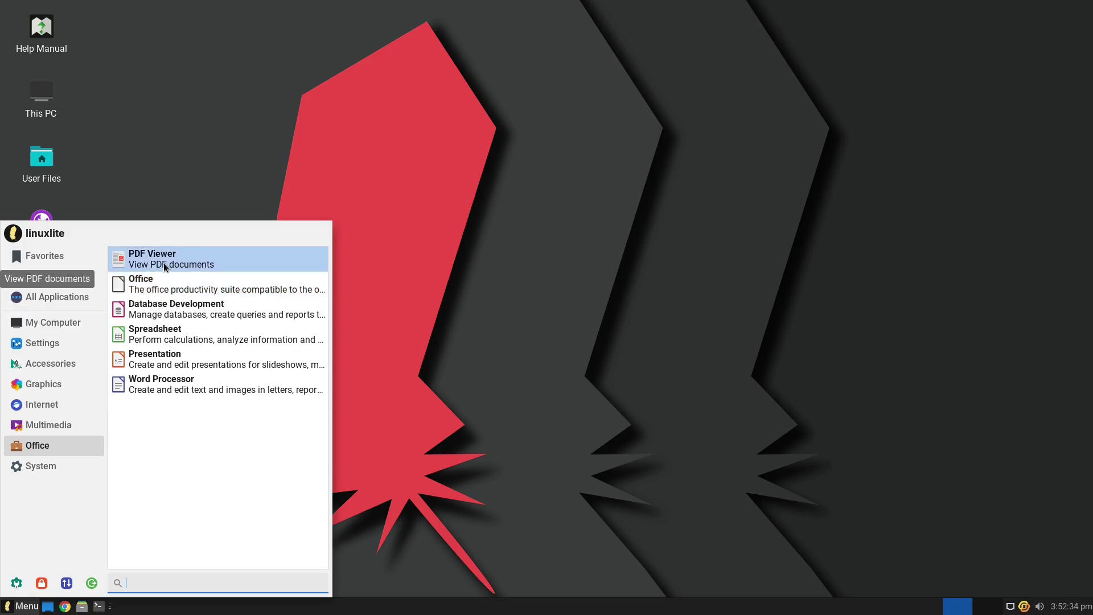
{"action": "left_click", "coordinate": [57, 468]}
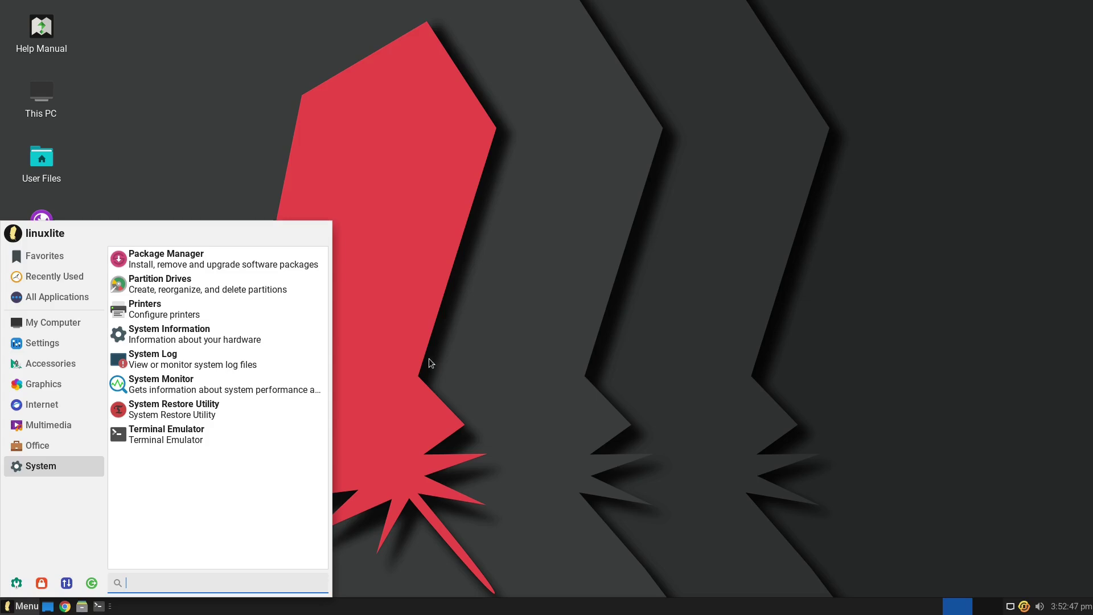
{"action": "left_click", "coordinate": [53, 440]}
{"action": "left_click", "coordinate": [47, 252]}
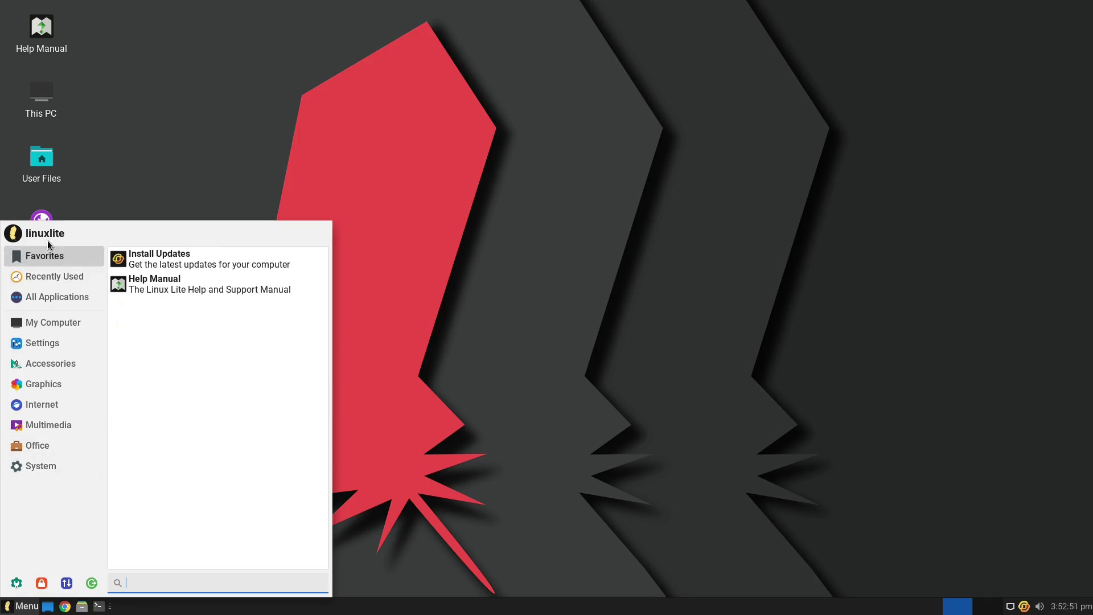
{"action": "left_click", "coordinate": [43, 343]}
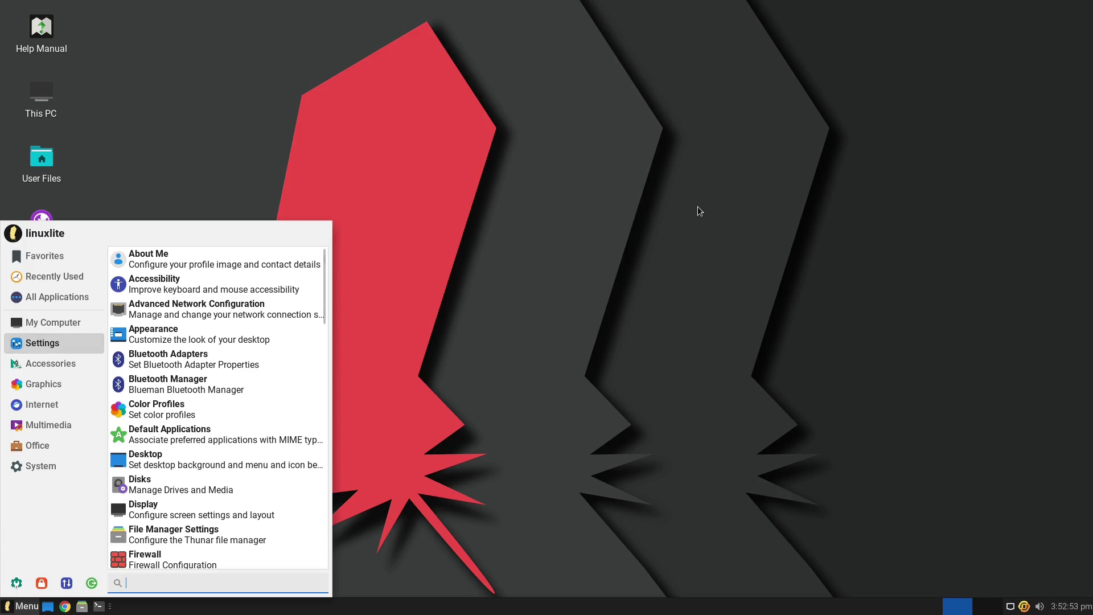
- Open Settings from the desktop Control Panel icon, centre the window, and disable Lite Auto Login
{"action": "left_click", "coordinate": [365, 449]}
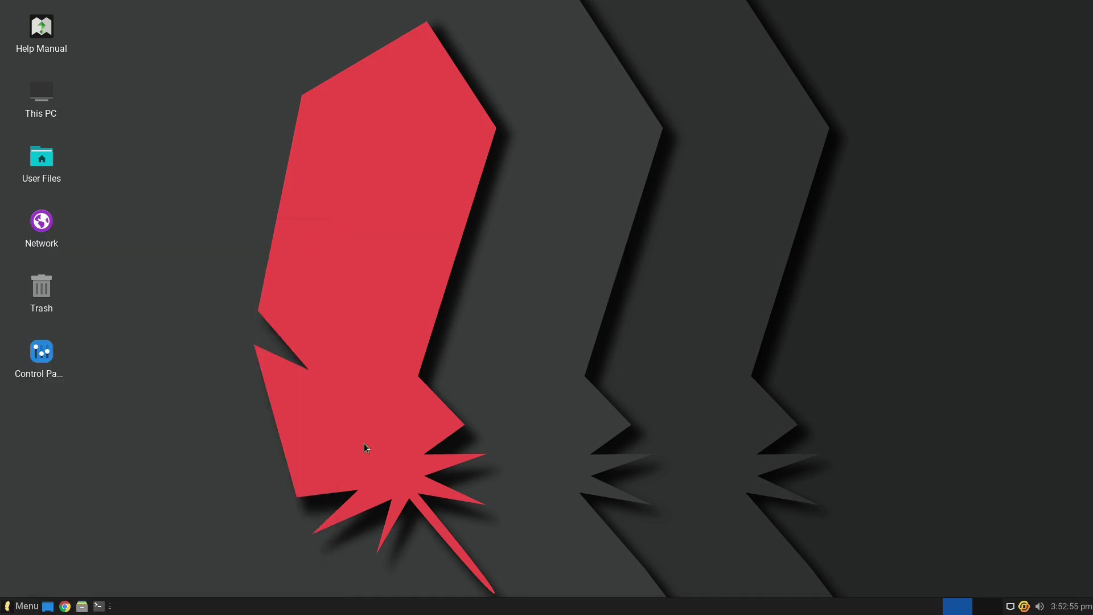
{"action": "double_click", "coordinate": [39, 359]}
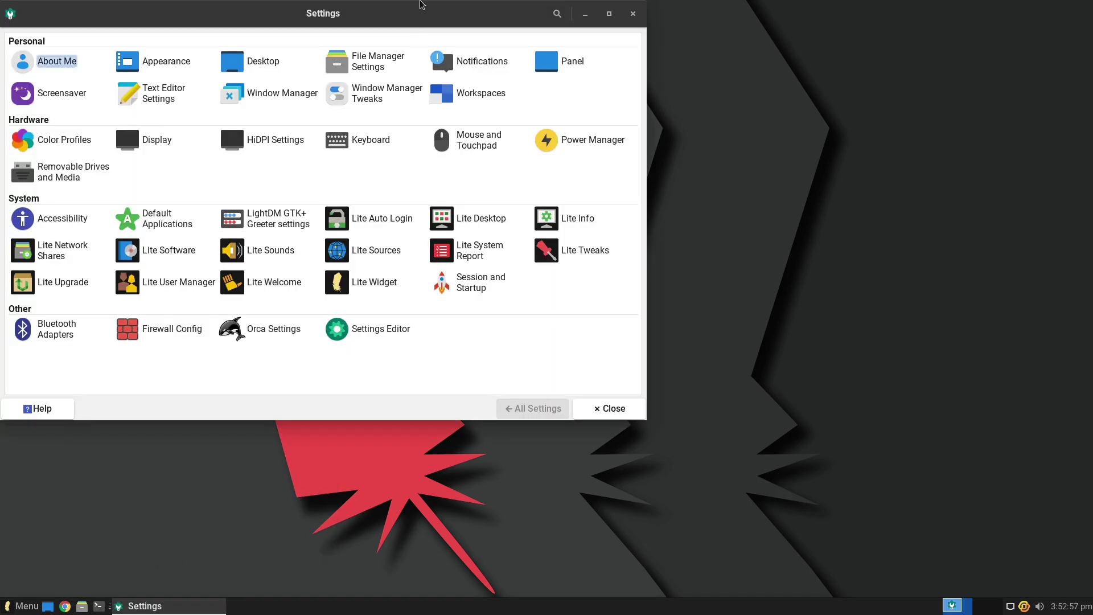
{"action": "left_click_drag", "start_coordinate": [423, 8], "coordinate": [587, 55]}
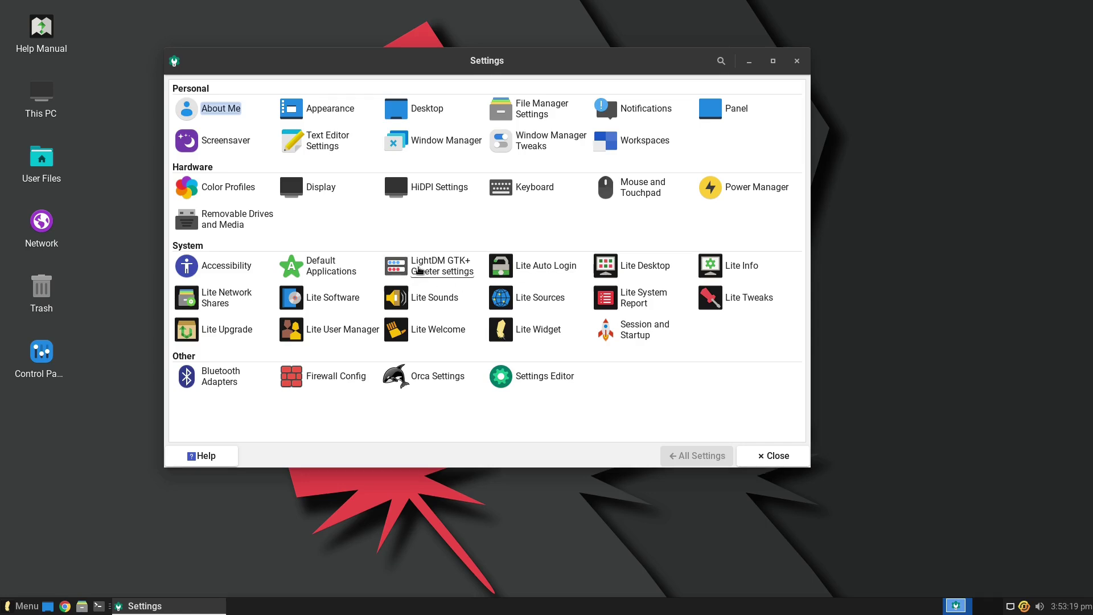
{"action": "left_click", "coordinate": [534, 268]}
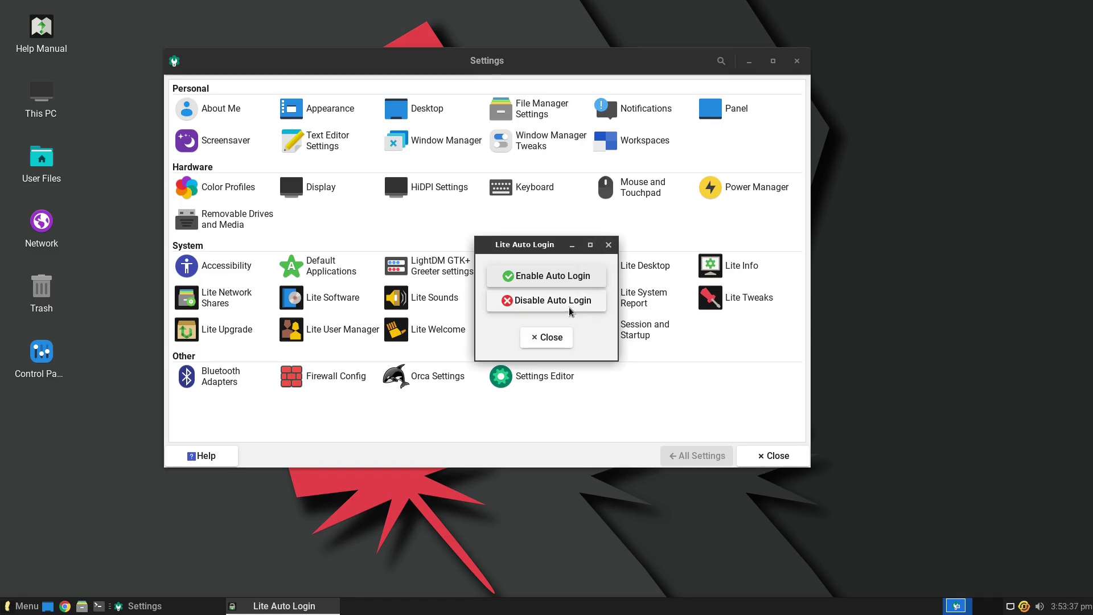
{"action": "left_click", "coordinate": [569, 303]}
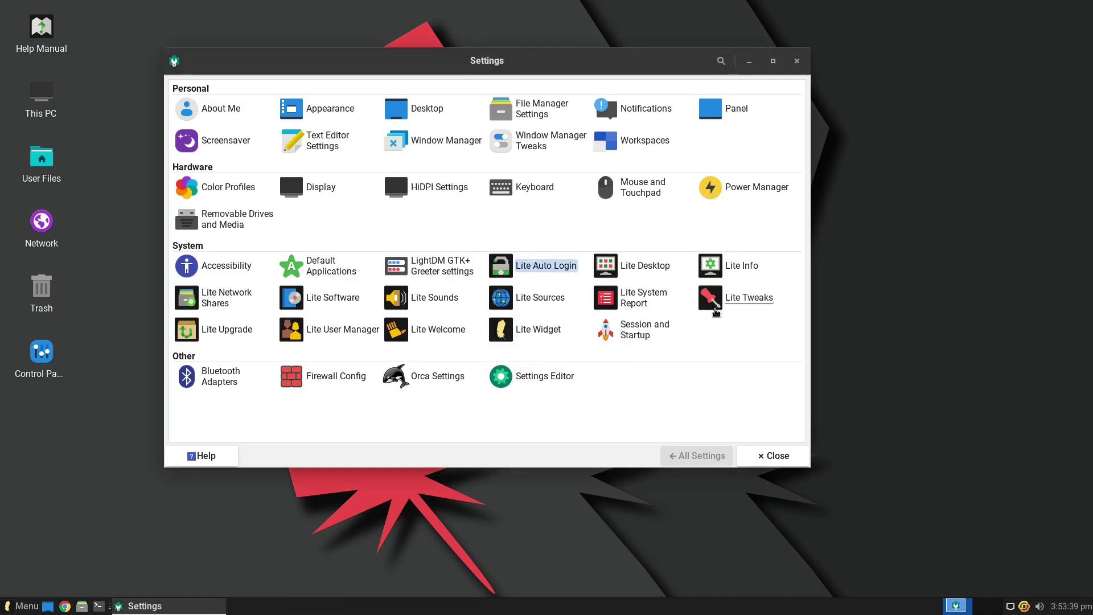
- Remove the Control Panel desktop icon through Lite Desktop, then show My Computer in the menu
{"action": "left_click", "coordinate": [658, 275]}
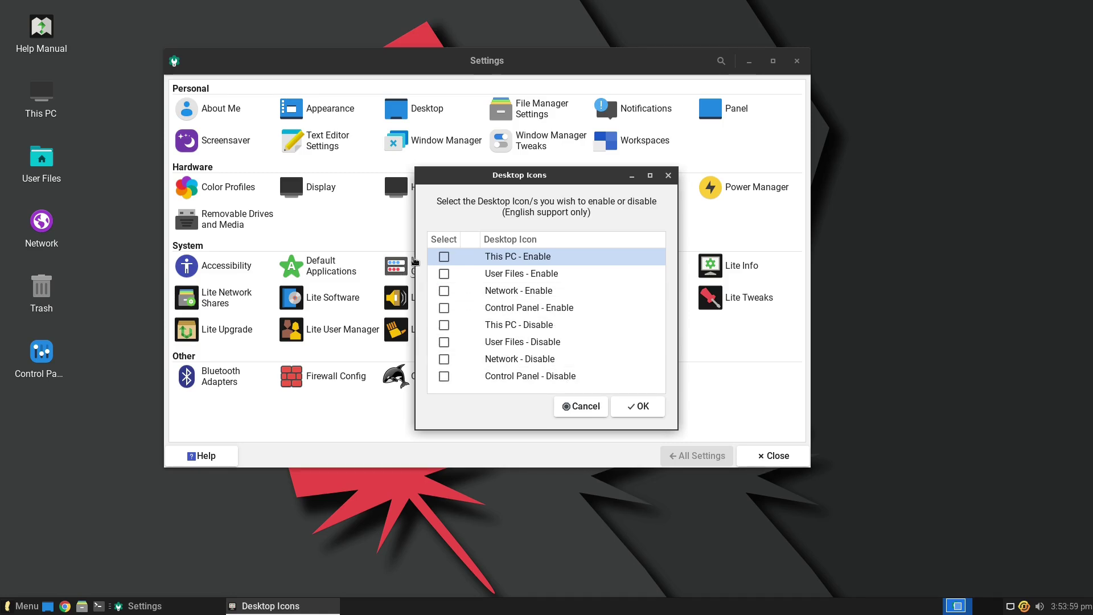
{"action": "left_click", "coordinate": [444, 377]}
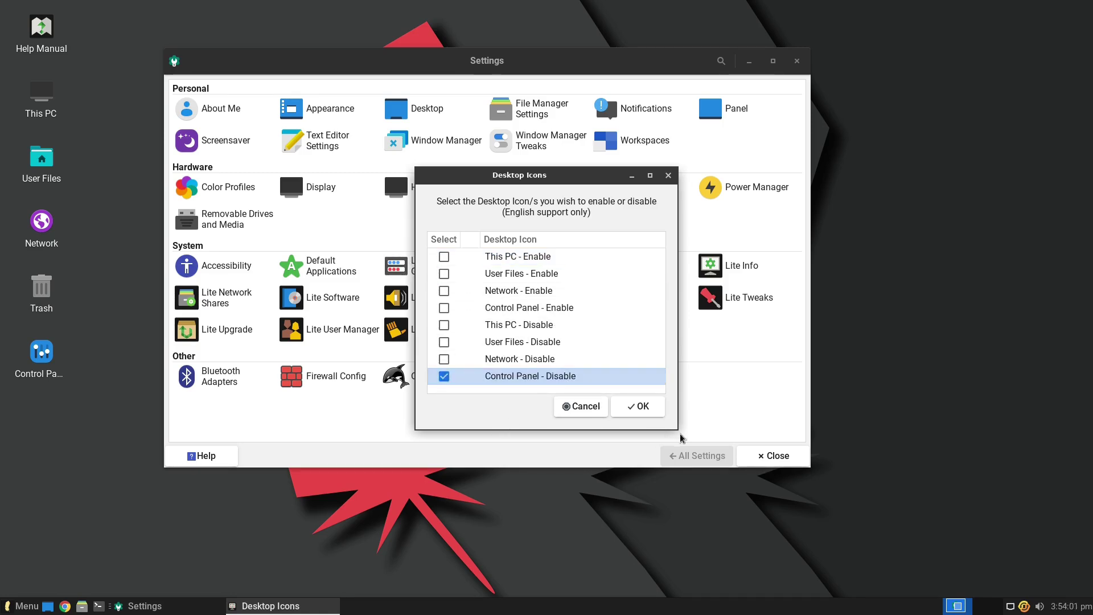
{"action": "left_click", "coordinate": [650, 413]}
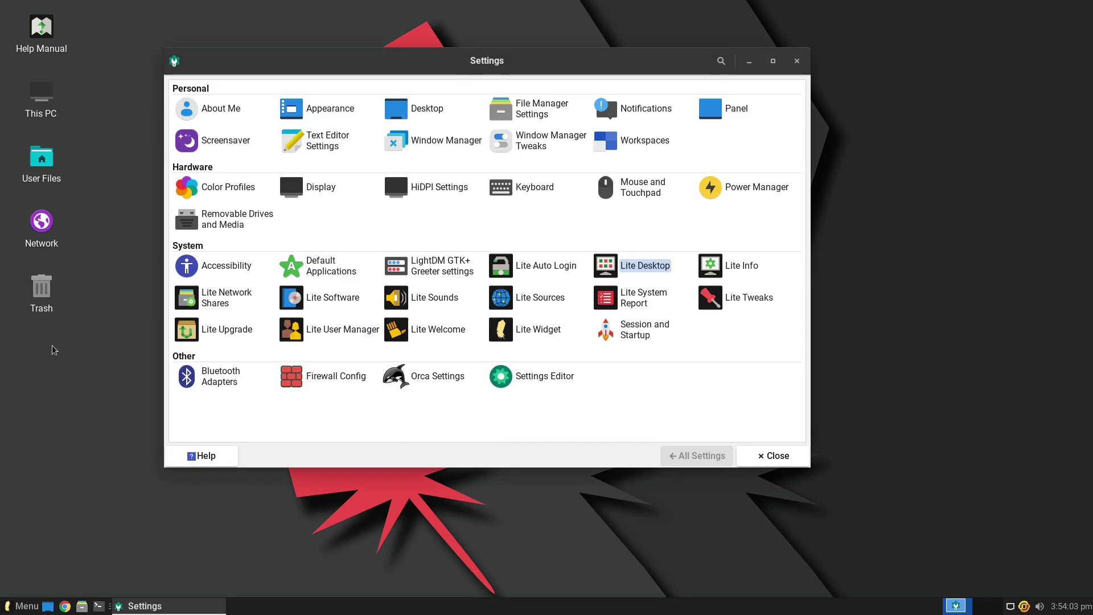
{"action": "left_click", "coordinate": [25, 606]}
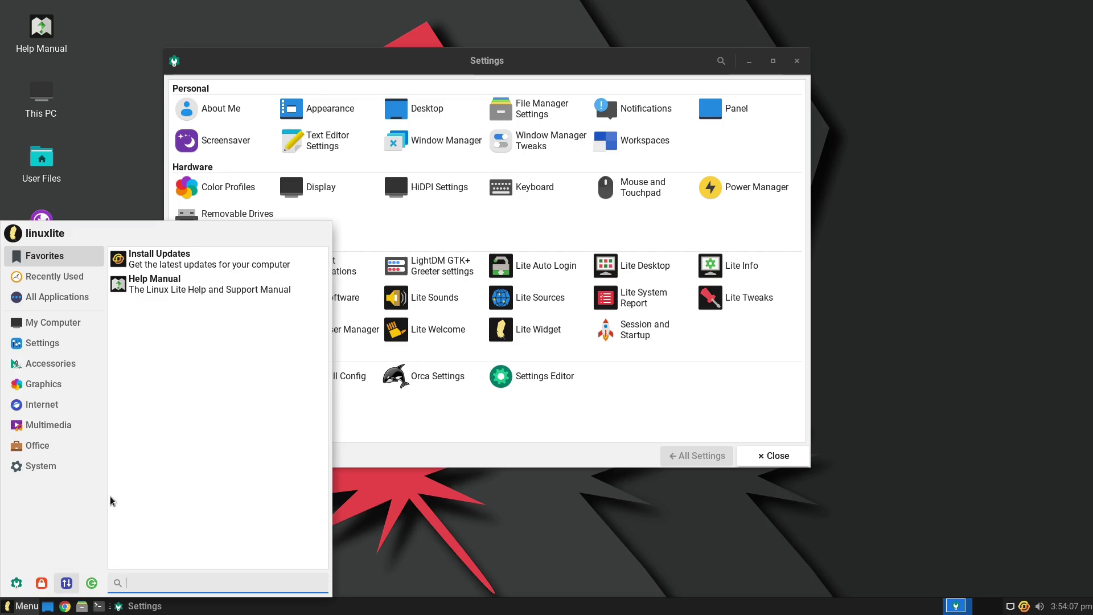
{"action": "left_click", "coordinate": [30, 323]}
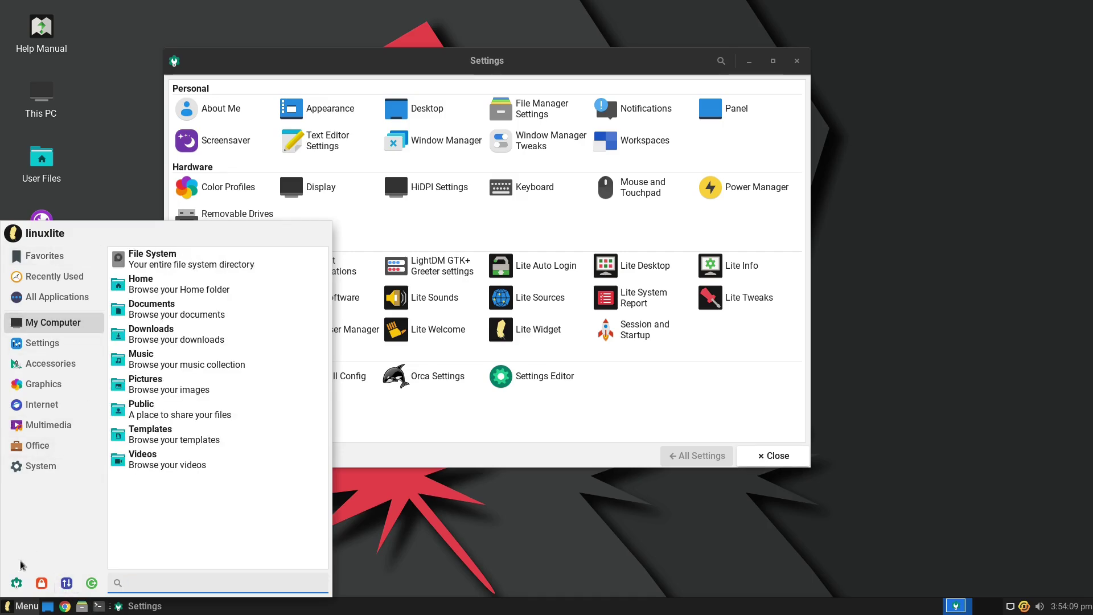
- Close a duplicate Settings window, then open Lite Info and dismiss its hardware database notice
{"action": "left_click", "coordinate": [16, 583]}
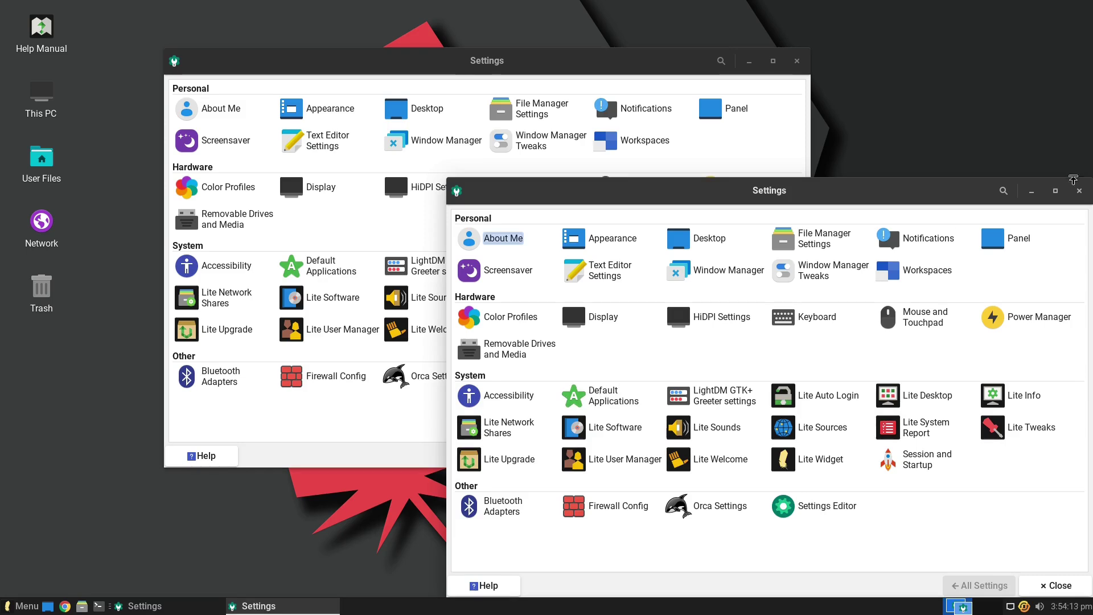
{"action": "left_click", "coordinate": [1079, 191]}
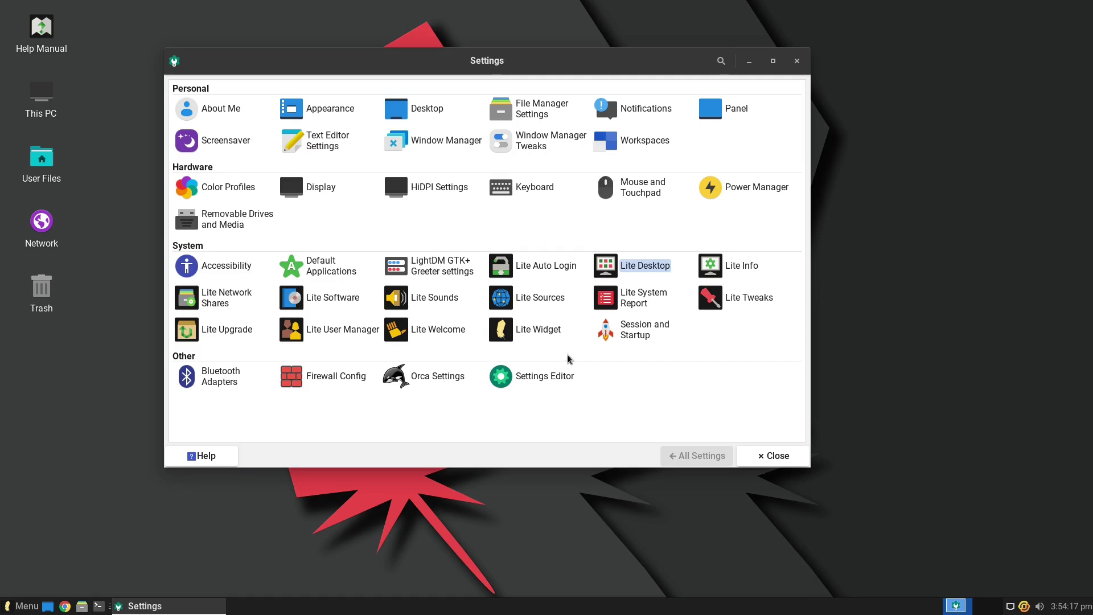
{"action": "left_click", "coordinate": [742, 269]}
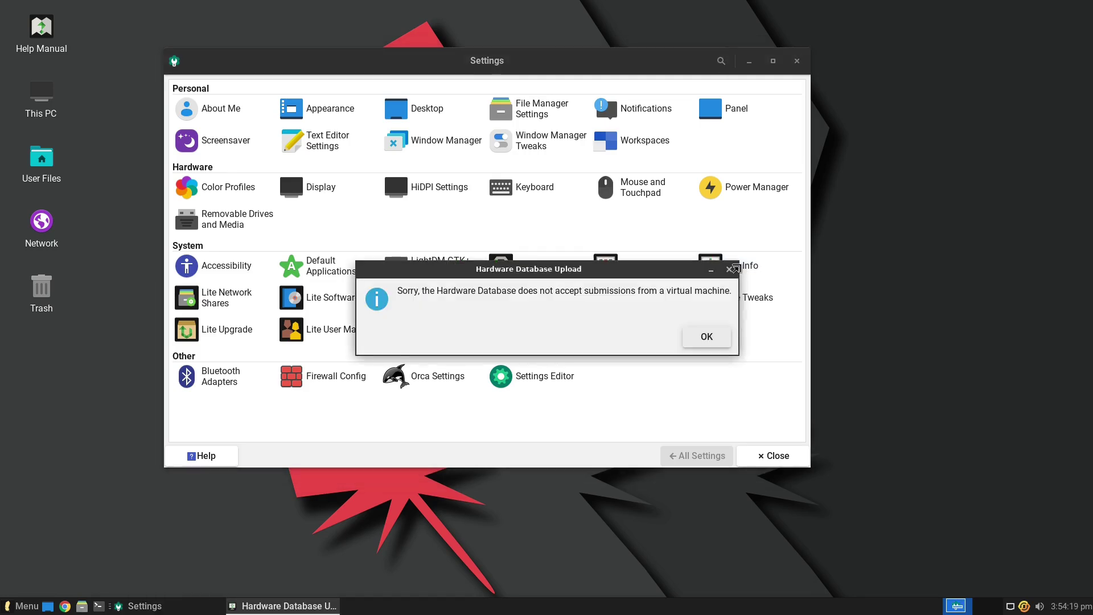
{"action": "left_click", "coordinate": [705, 337]}
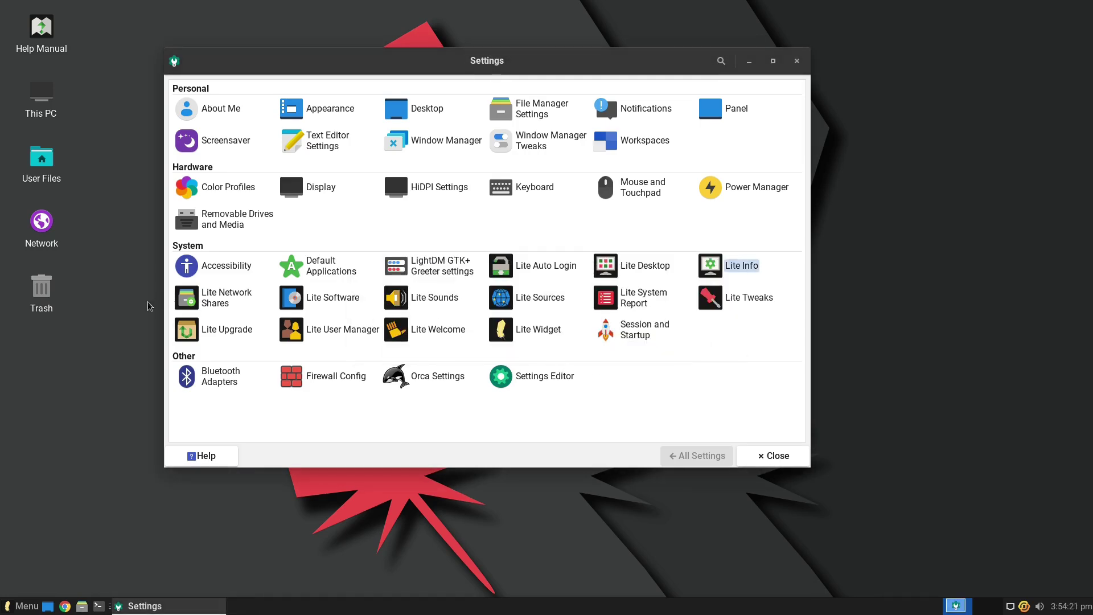
- Launch Lite Network Shares and authenticate with the account password
{"action": "left_click", "coordinate": [227, 297]}
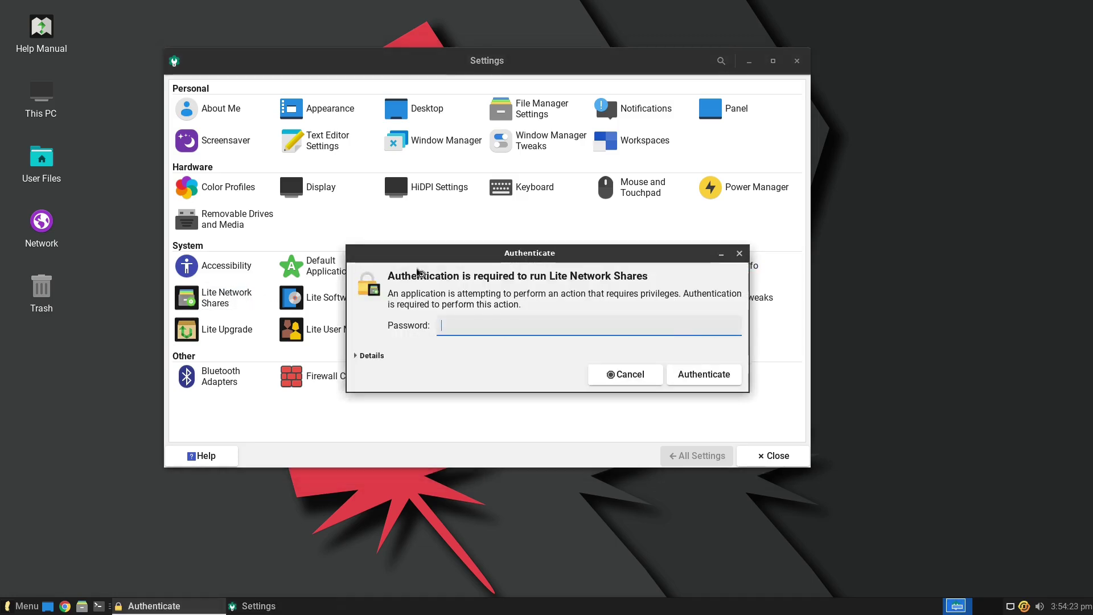
{"action": "type", "text": "********"}
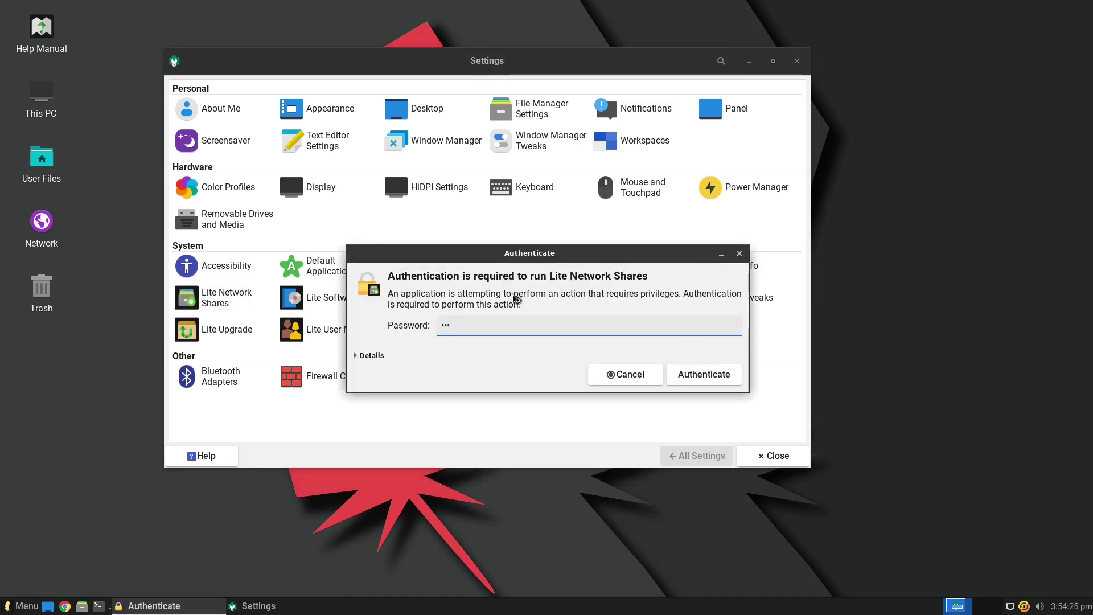
{"action": "key", "text": "Return"}
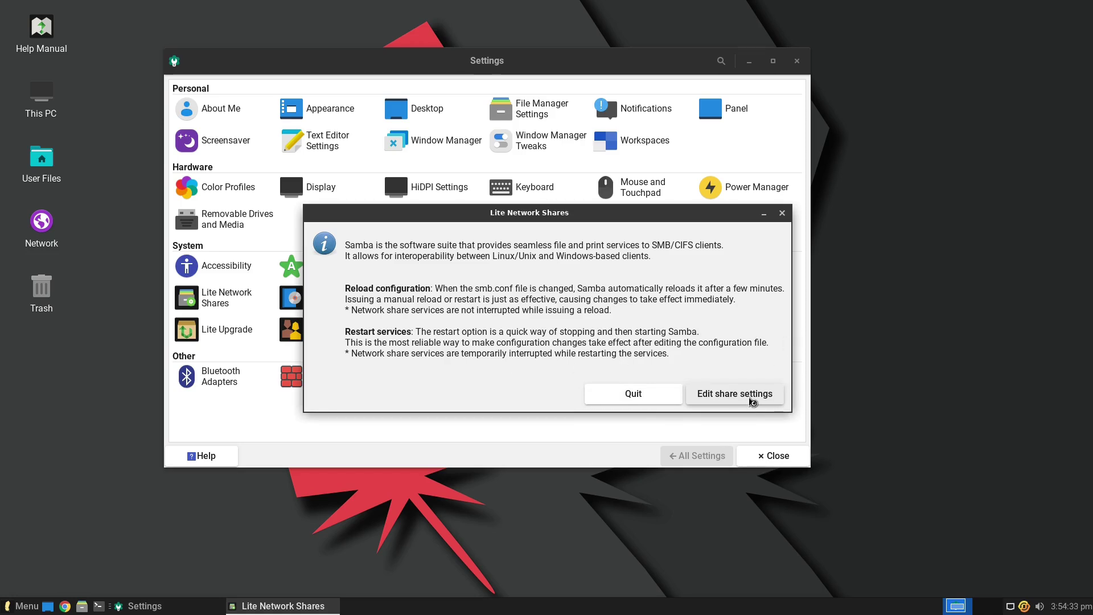
- Close Network Shares, open Lite Software's Install Software task without updating sources, then view Lite Sounds
{"action": "left_click", "coordinate": [782, 213]}
{"action": "left_click", "coordinate": [344, 306]}
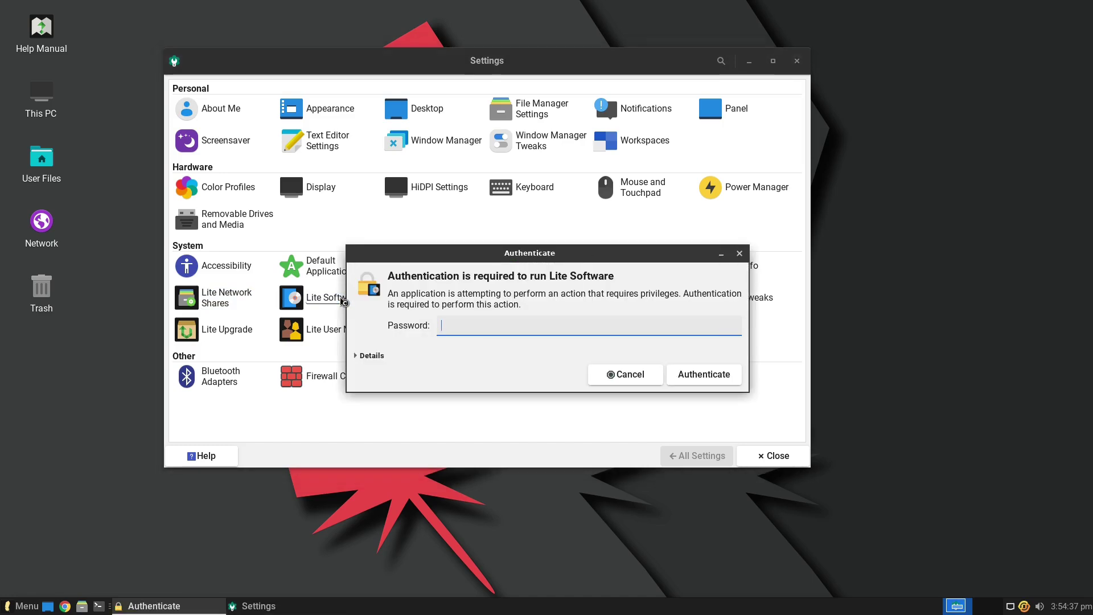
{"action": "key", "text": "Return"}
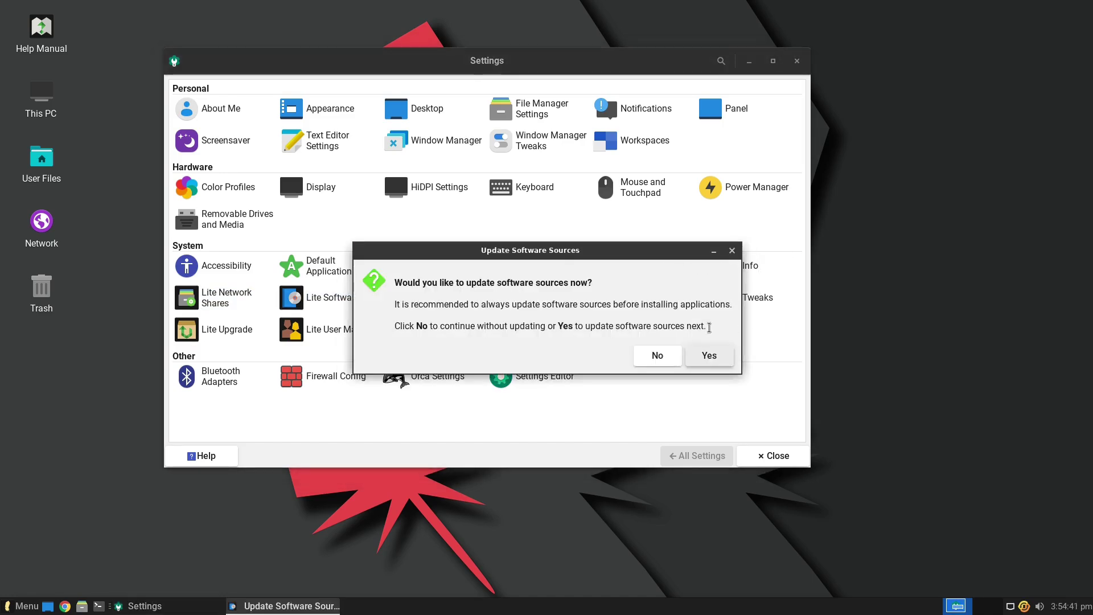
{"action": "left_click", "coordinate": [661, 356]}
{"action": "double_click", "coordinate": [534, 300]}
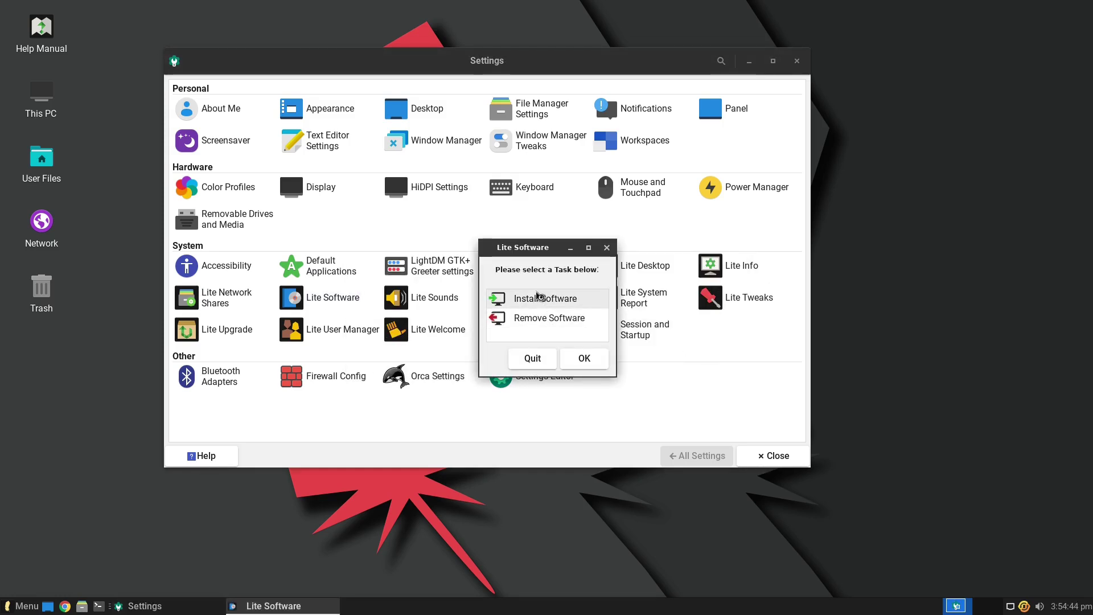
{"action": "left_click", "coordinate": [451, 308]}
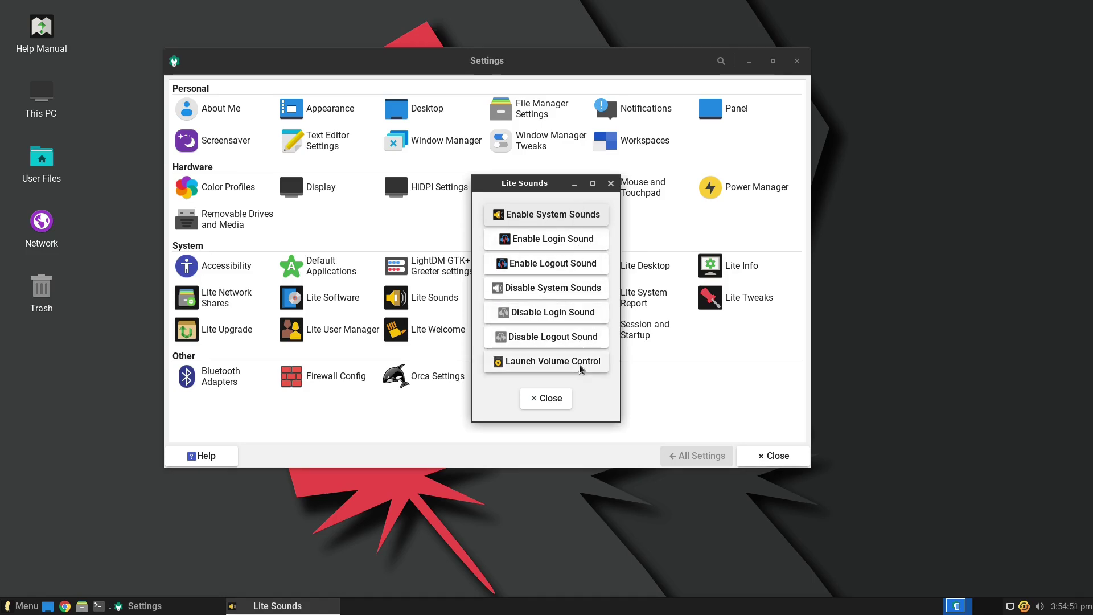
{"action": "left_click", "coordinate": [613, 184]}
- Authenticate into Lite Sources, browse its mirror list, quit unchanged, and open Lite System Report
{"action": "left_click", "coordinate": [541, 297]}
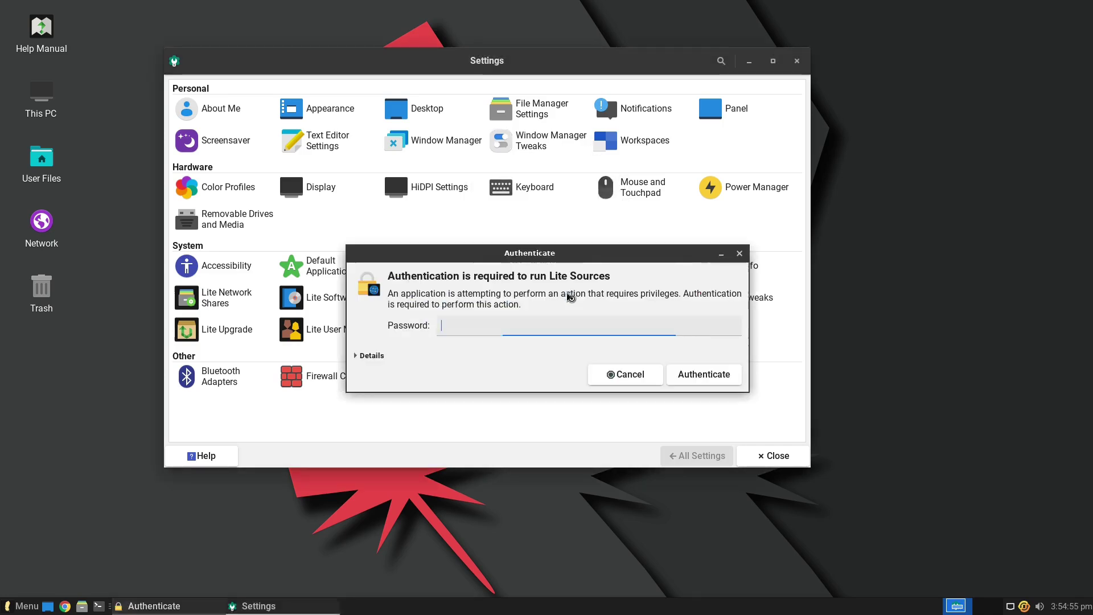
{"action": "type", "text": "********"}
{"action": "key", "text": "Return"}
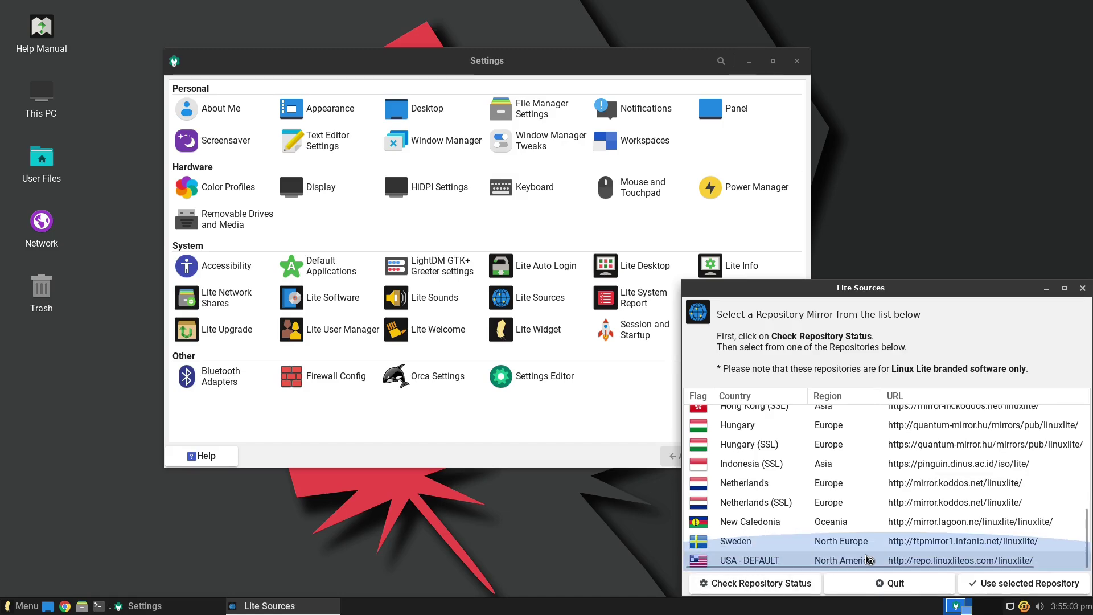
{"action": "scroll", "coordinate": [840, 490], "scroll_direction": "up", "scroll_amount": 10}
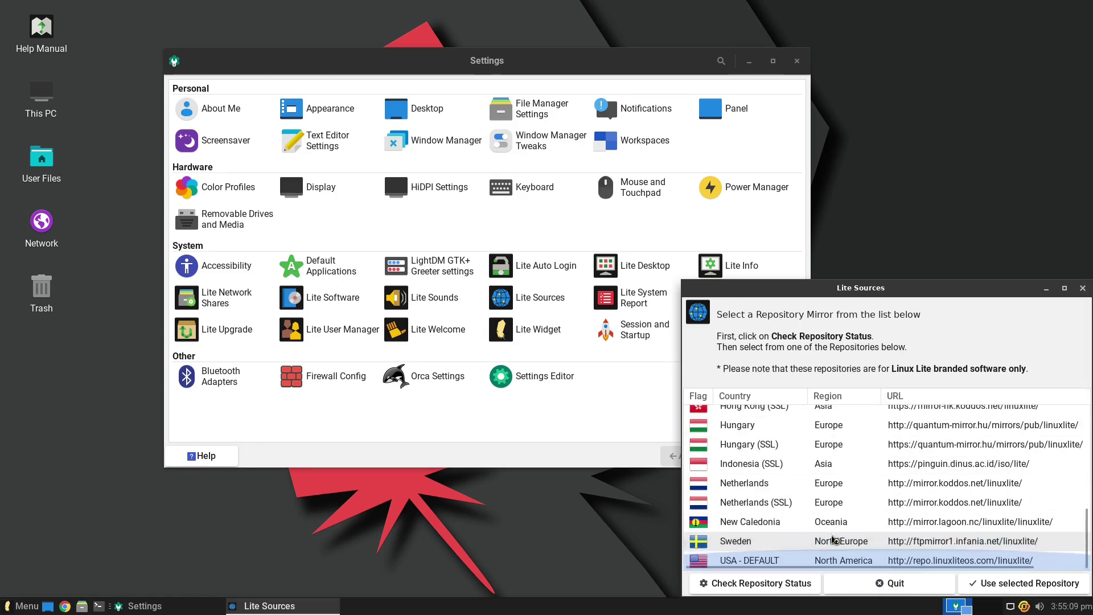
{"action": "left_click", "coordinate": [1083, 287]}
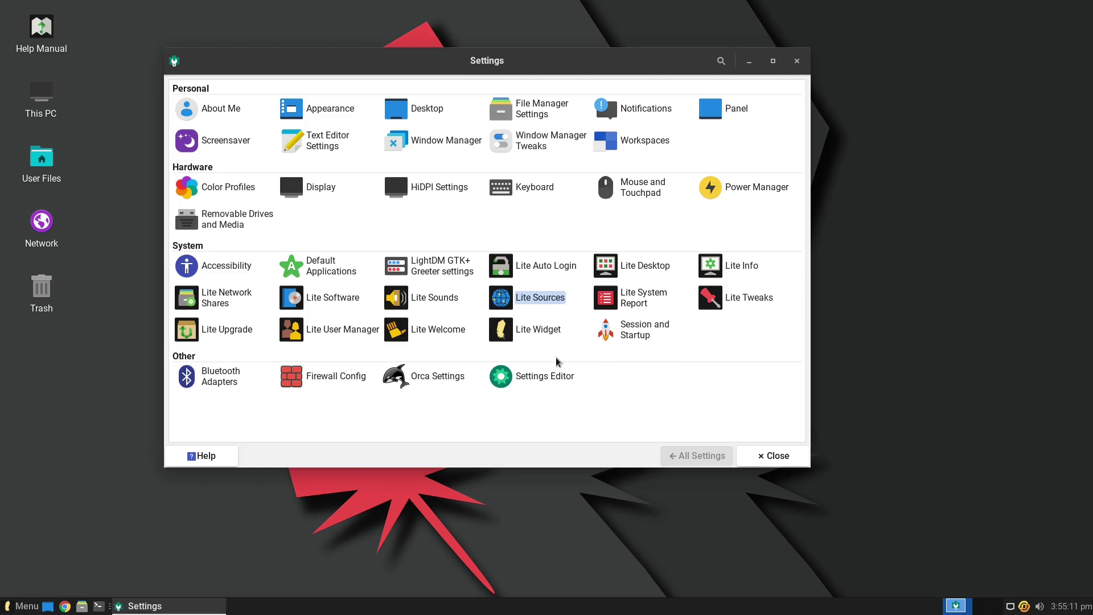
{"action": "left_click", "coordinate": [645, 303]}
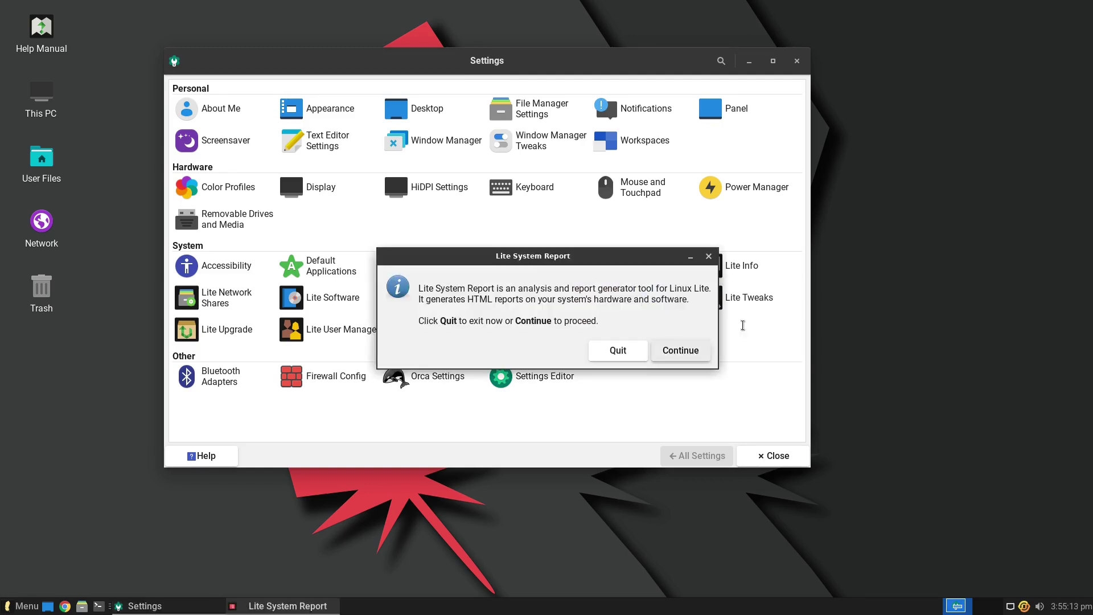
- Quit System Report, then run Lite Tweaks' Default Web Browser task, keeping Google Chrome unchanged
{"action": "left_click", "coordinate": [626, 351]}
{"action": "left_click", "coordinate": [746, 298]}
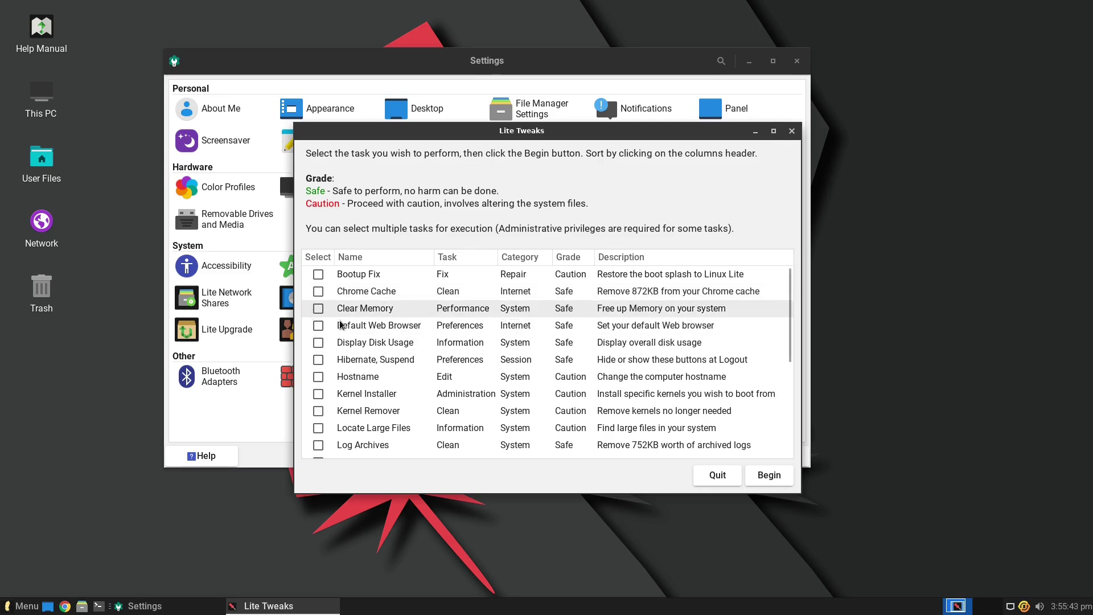
{"action": "left_click", "coordinate": [666, 327]}
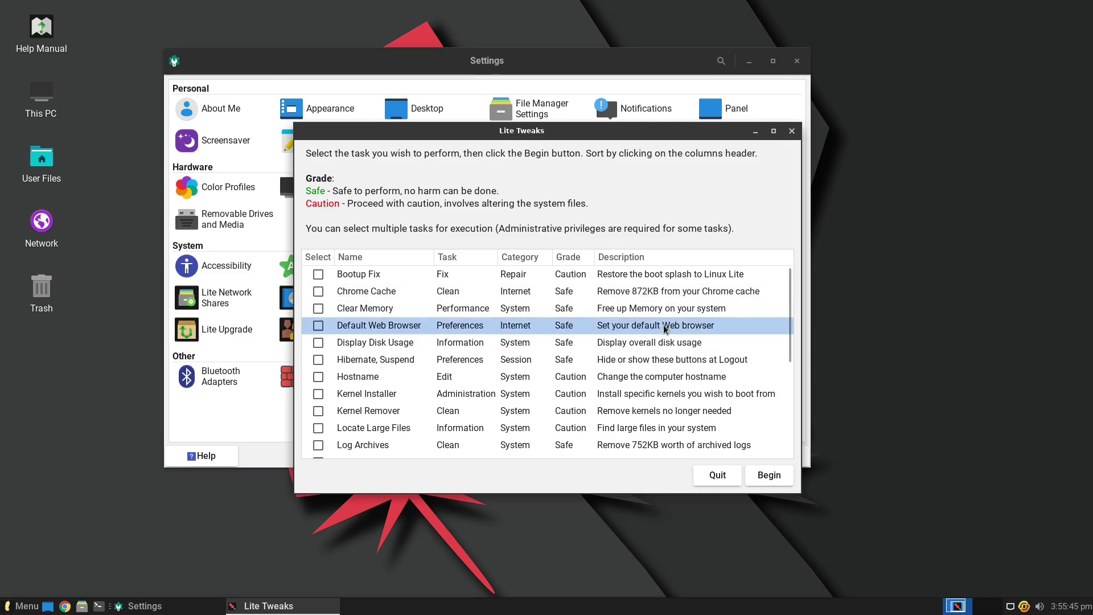
{"action": "left_click", "coordinate": [767, 477]}
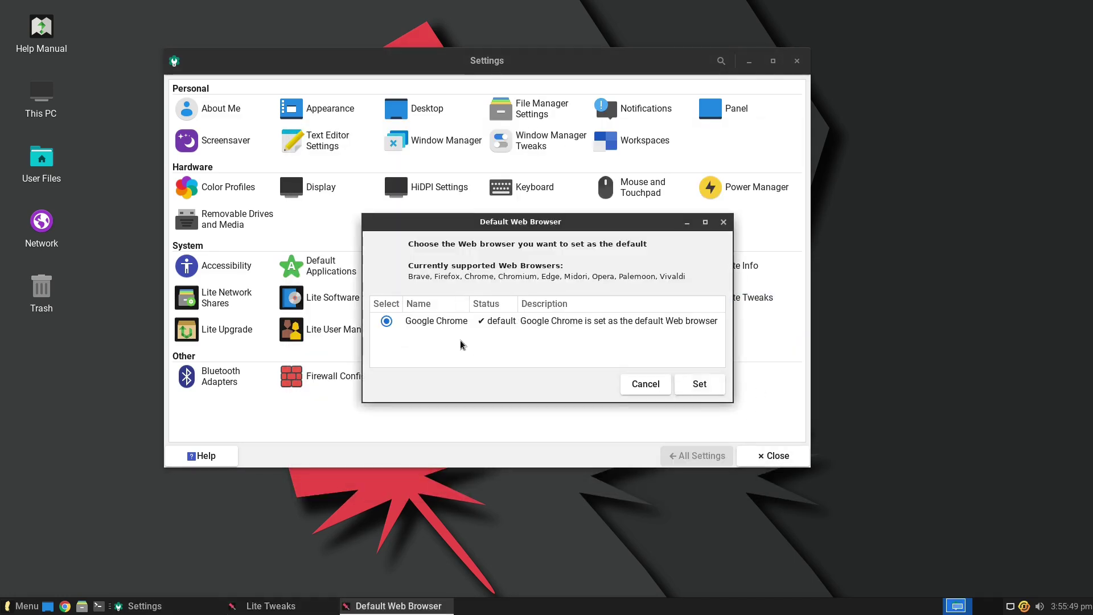
{"action": "left_click", "coordinate": [653, 388]}
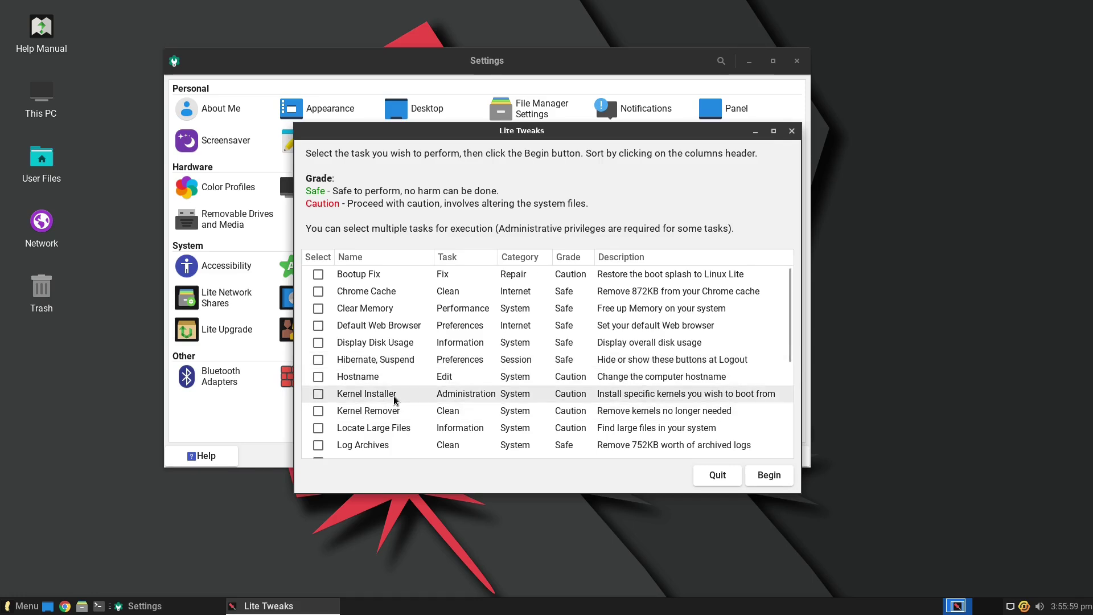
- Run Kernel Installer from Lite Tweaks, authenticate, and scroll the kernel list down to 6.0.0.0
{"action": "left_click", "coordinate": [395, 400]}
{"action": "left_click", "coordinate": [770, 476]}
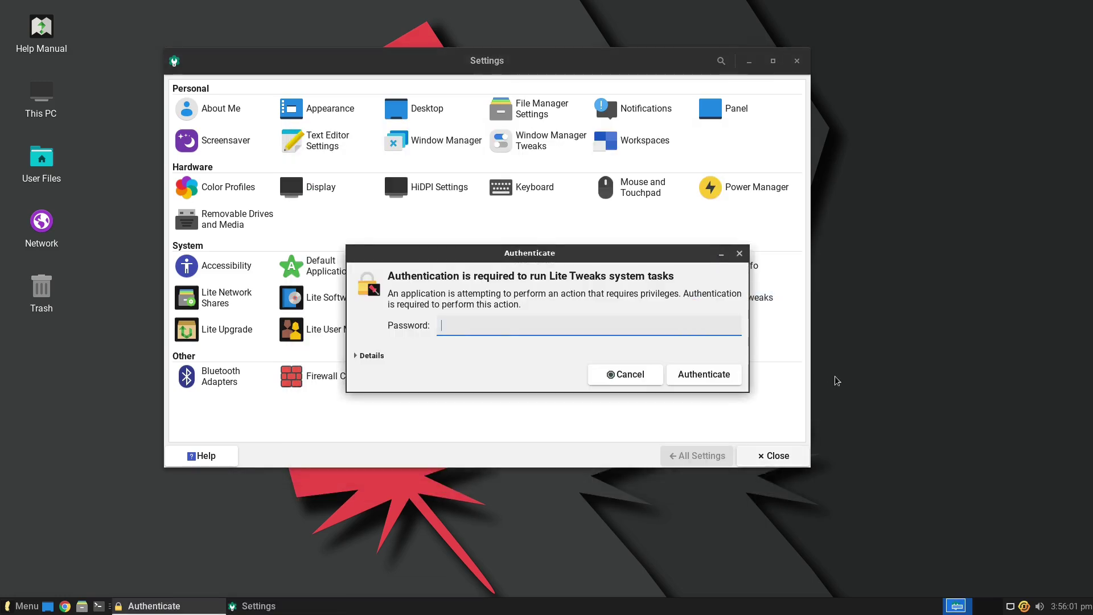
{"action": "type", "text": "**"}
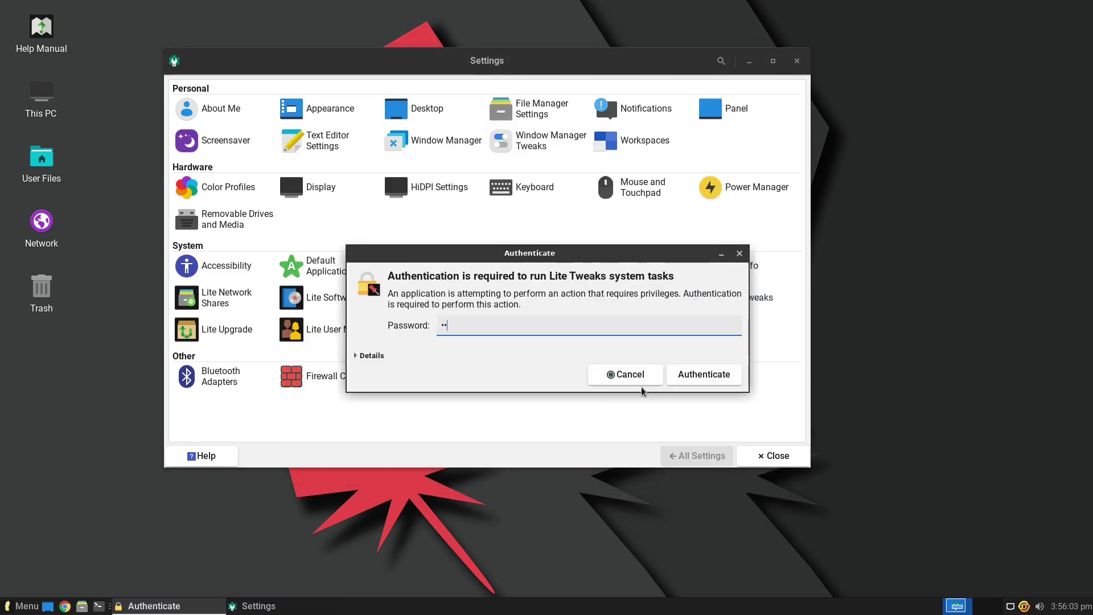
{"action": "type", "text": "*"}
{"action": "key", "text": "Return"}
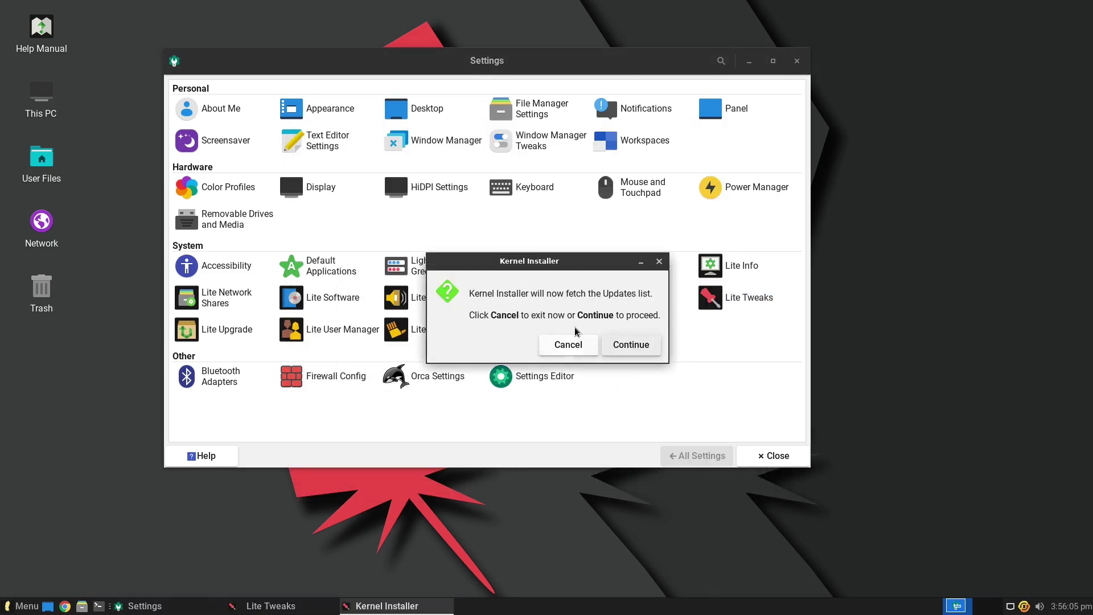
{"action": "left_click", "coordinate": [630, 344]}
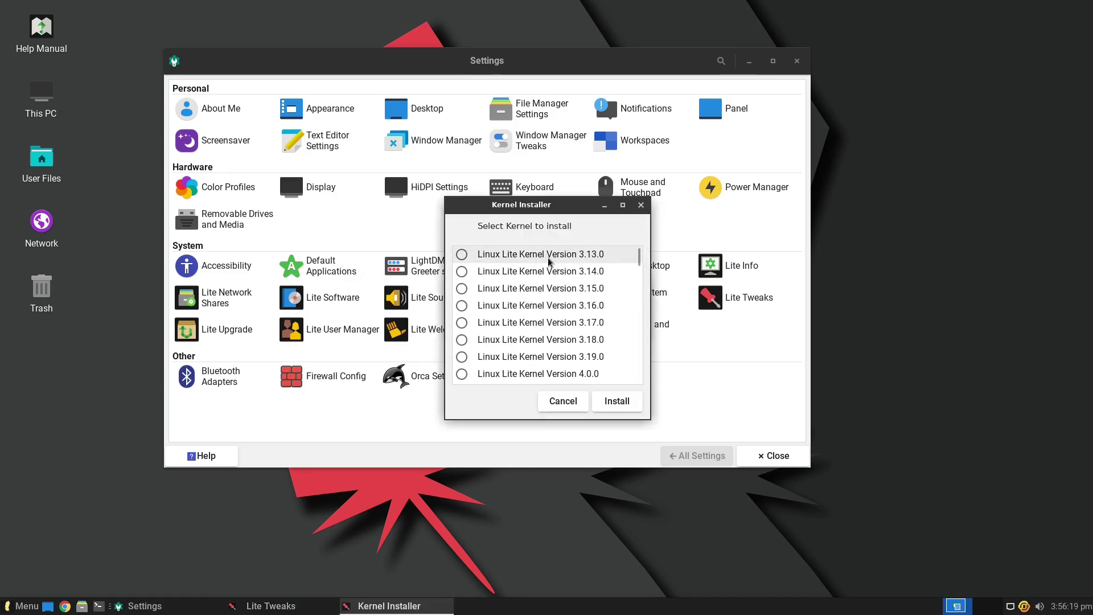
{"action": "scroll", "coordinate": [638, 275], "scroll_direction": "down", "scroll_amount": 2}
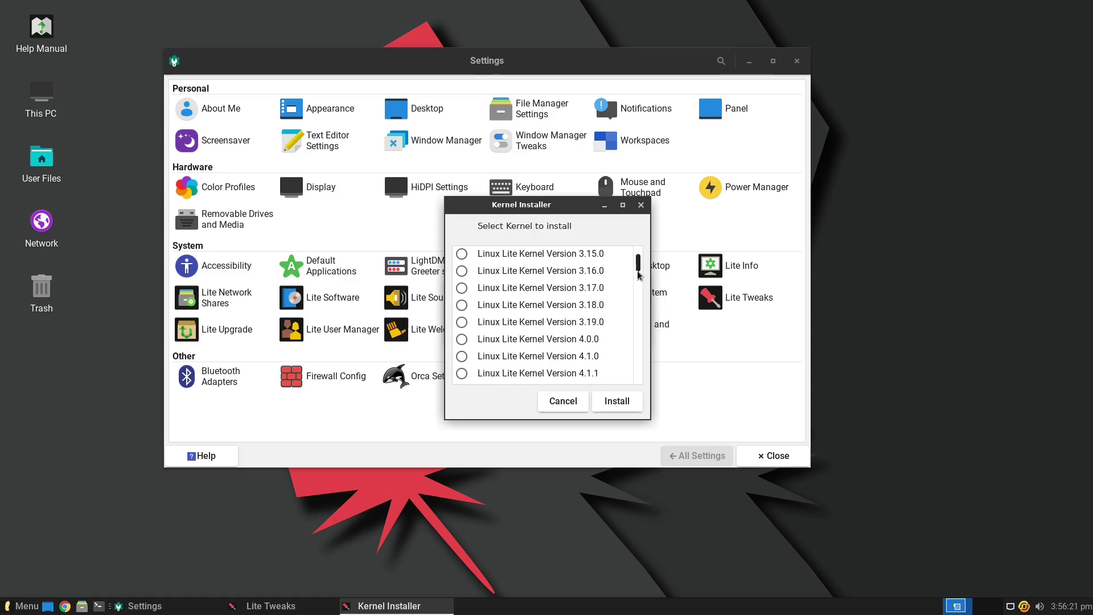
{"action": "left_click_drag", "start_coordinate": [638, 275], "coordinate": [640, 374]}
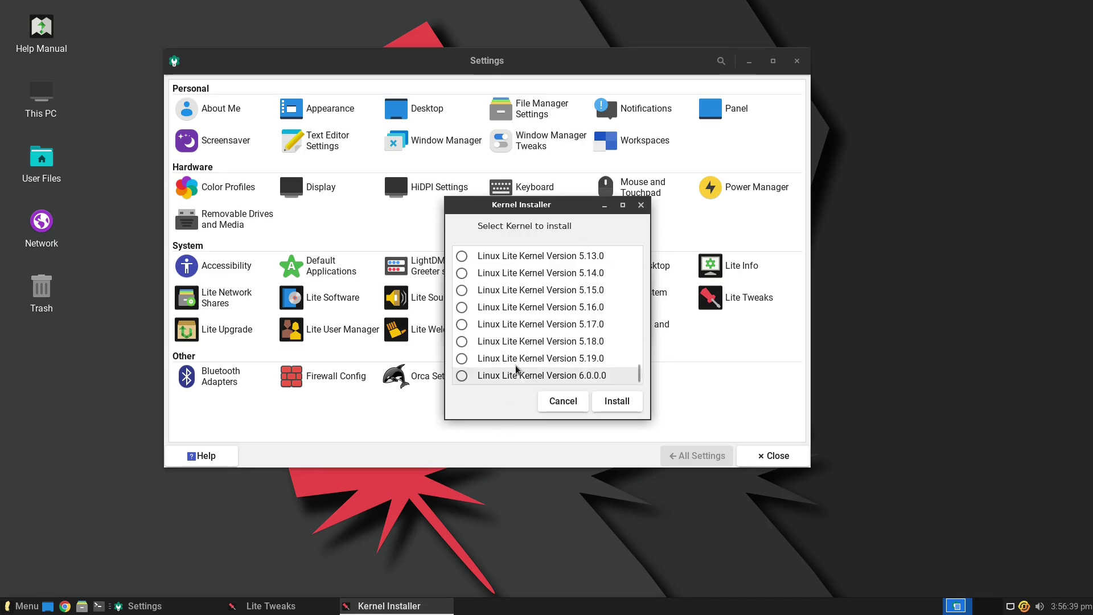
- Cancel the Kernel Installer, scroll the Lite Tweaks task list, and quit Lite Tweaks
{"action": "left_click", "coordinate": [554, 402]}
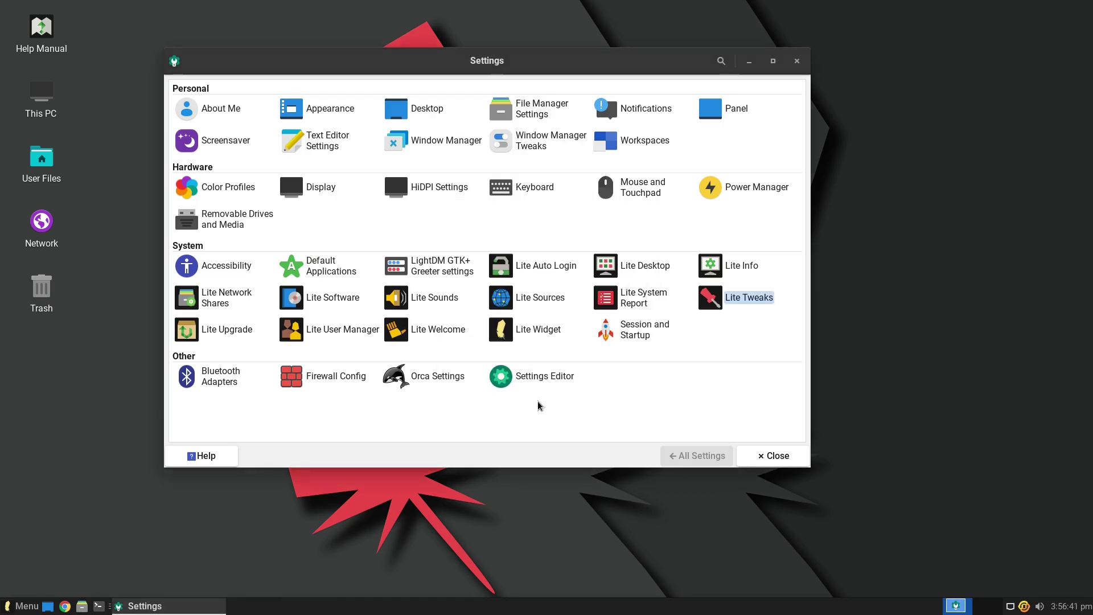
{"action": "scroll", "coordinate": [479, 353], "scroll_direction": "down", "scroll_amount": 5}
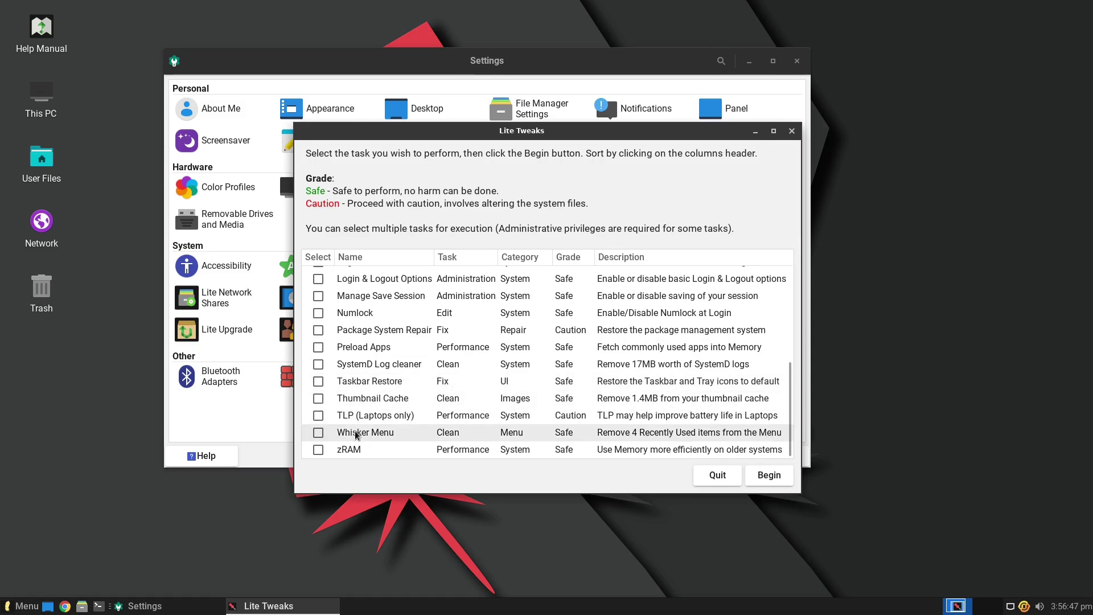
{"action": "scroll", "coordinate": [450, 413], "scroll_direction": "up", "scroll_amount": 5}
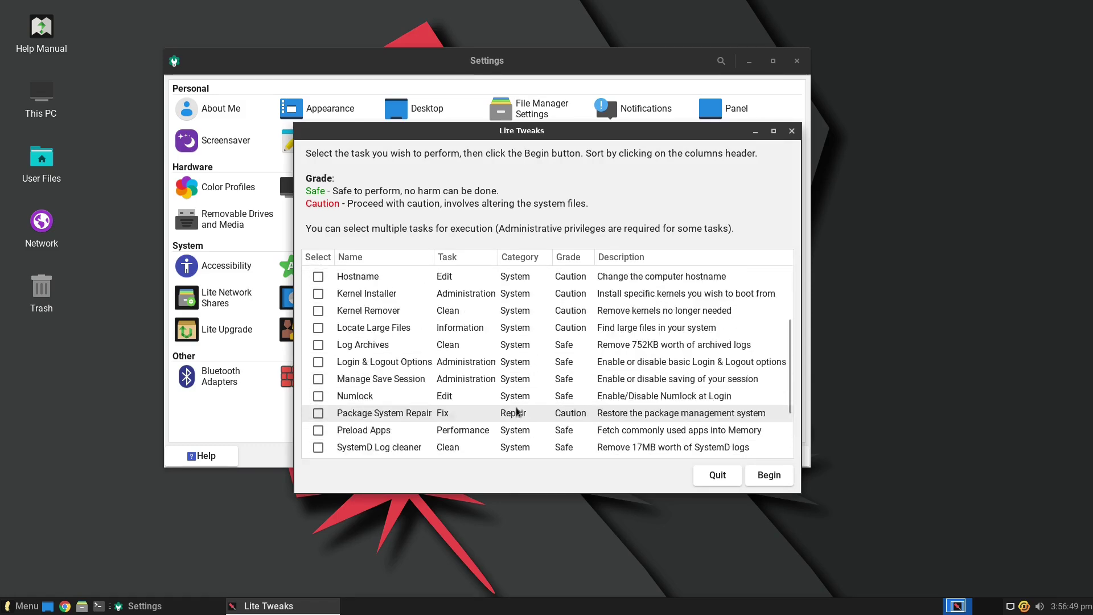
{"action": "left_click", "coordinate": [792, 130]}
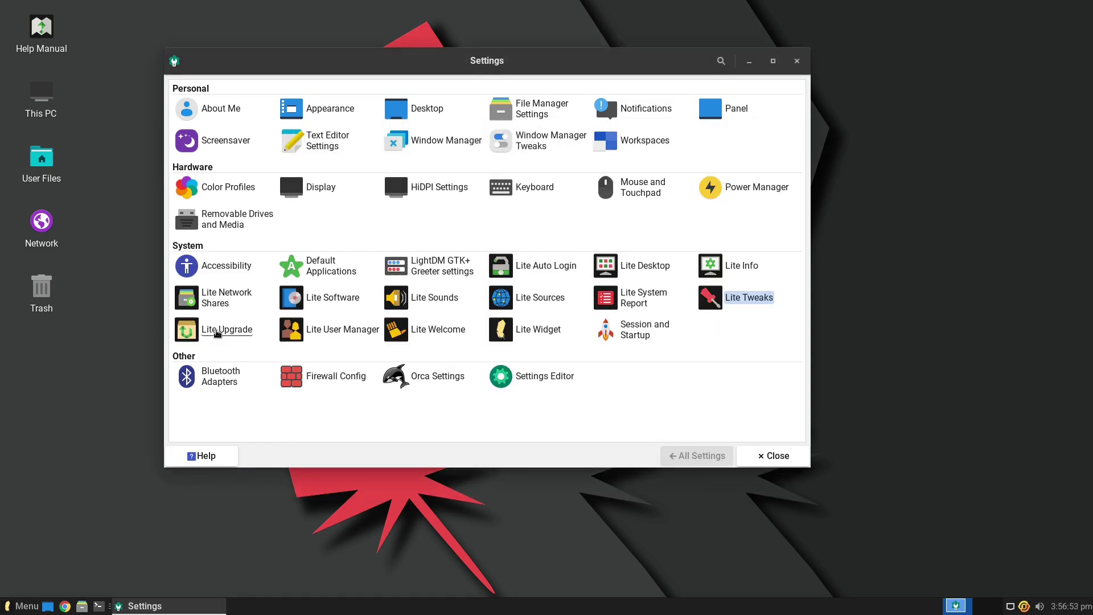
- Confirm with Lite Upgrade that the latest release is installed, then open Lite User Manager
{"action": "left_click", "coordinate": [217, 334]}
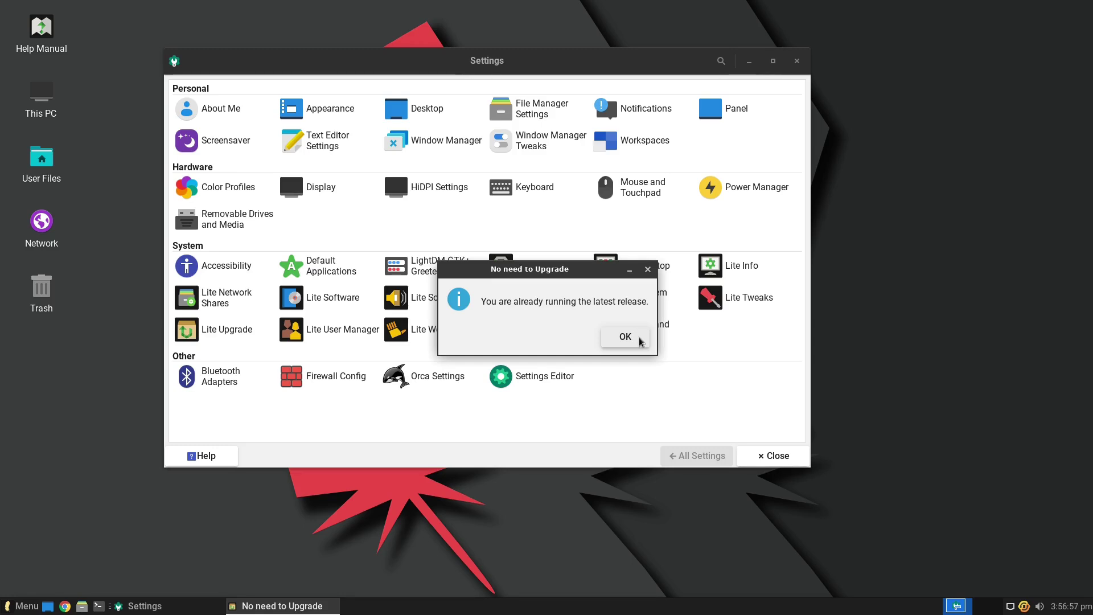
{"action": "left_click", "coordinate": [640, 340]}
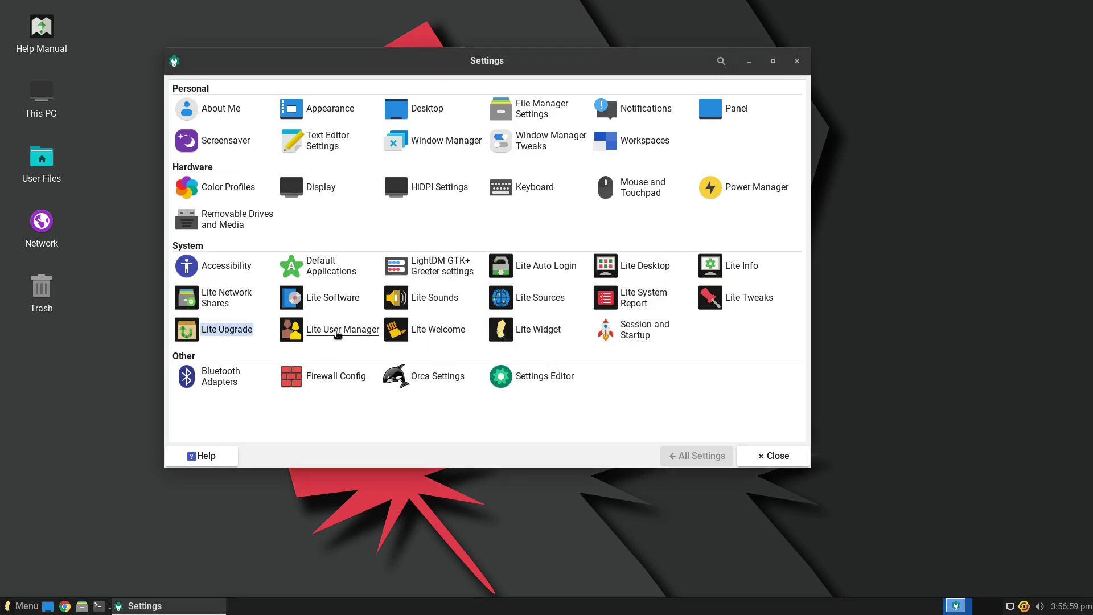
{"action": "left_click", "coordinate": [336, 335]}
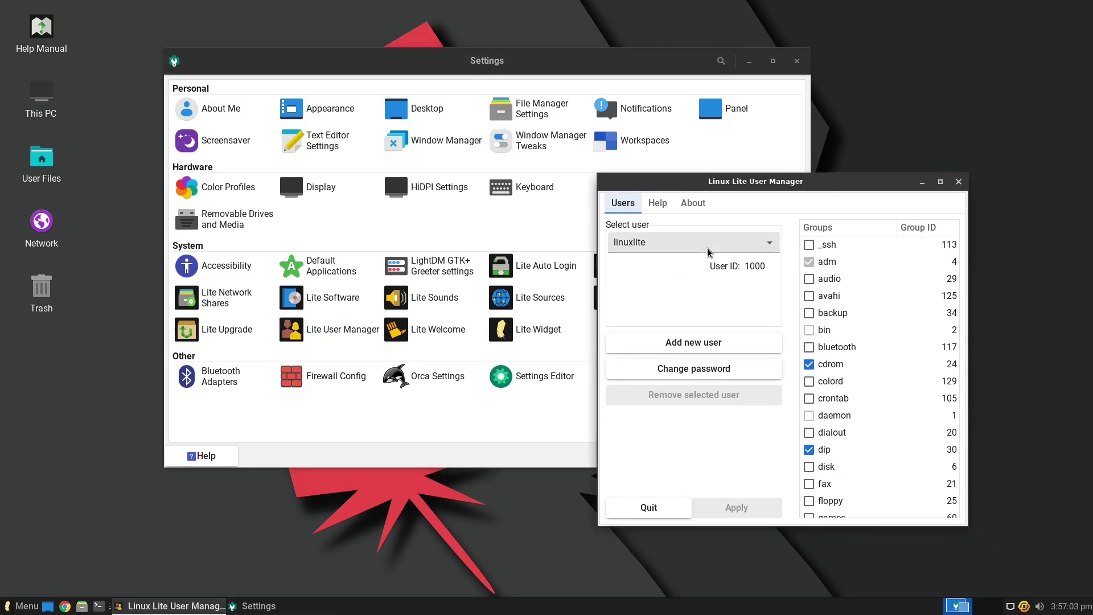
{"action": "left_click", "coordinate": [692, 245]}
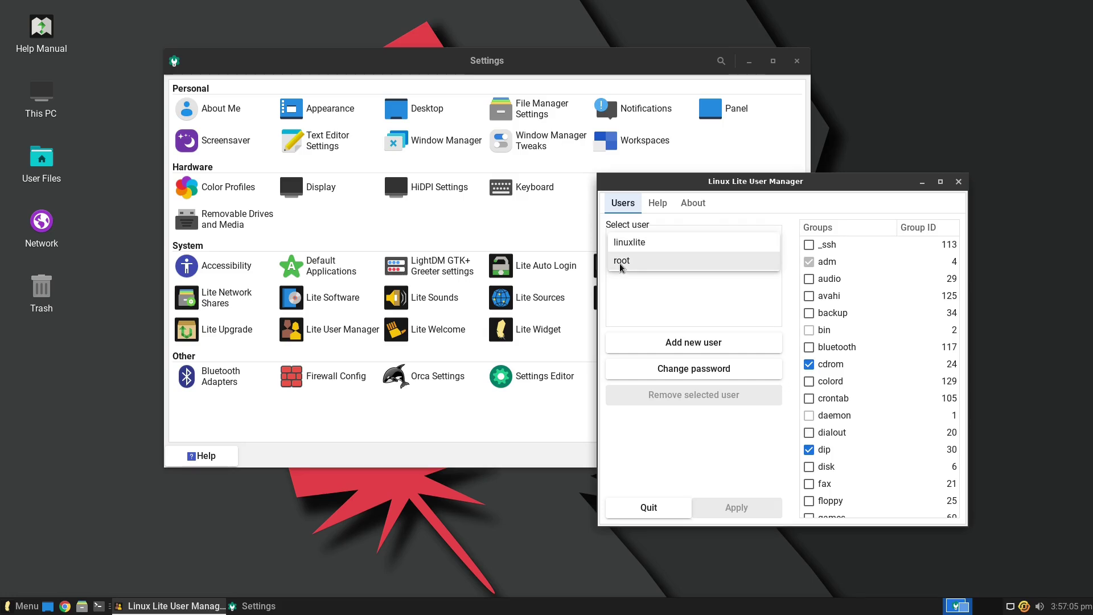
{"action": "left_click", "coordinate": [684, 260]}
{"action": "left_click", "coordinate": [678, 241]}
{"action": "left_click", "coordinate": [672, 225]}
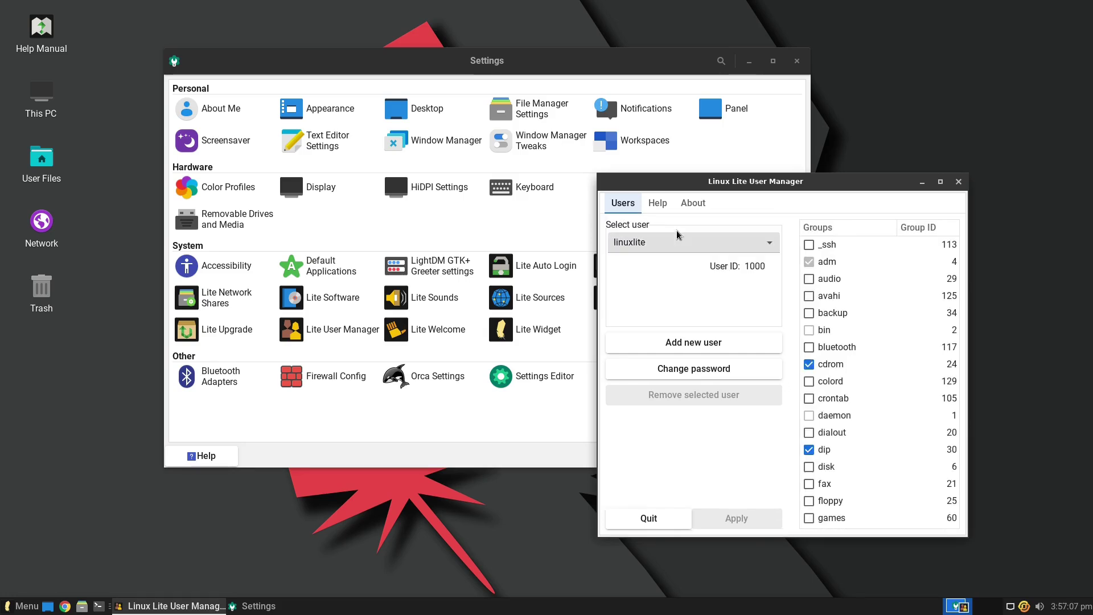
{"action": "scroll", "coordinate": [890, 412], "scroll_direction": "down", "scroll_amount": 15}
{"action": "scroll", "coordinate": [891, 462], "scroll_direction": "up", "scroll_amount": 15}
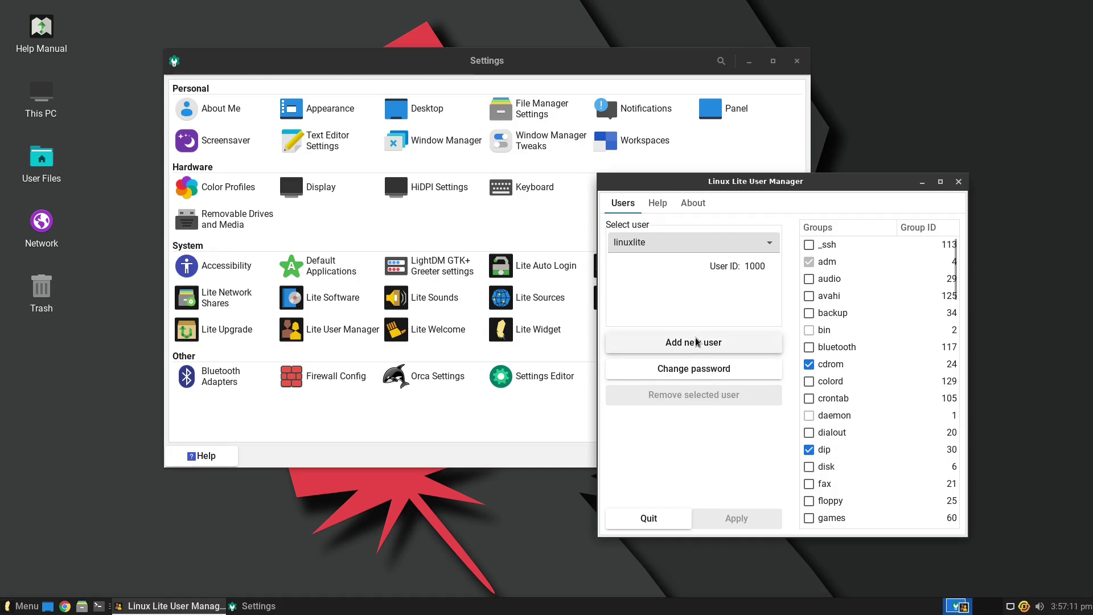
{"action": "left_click", "coordinate": [959, 182]}
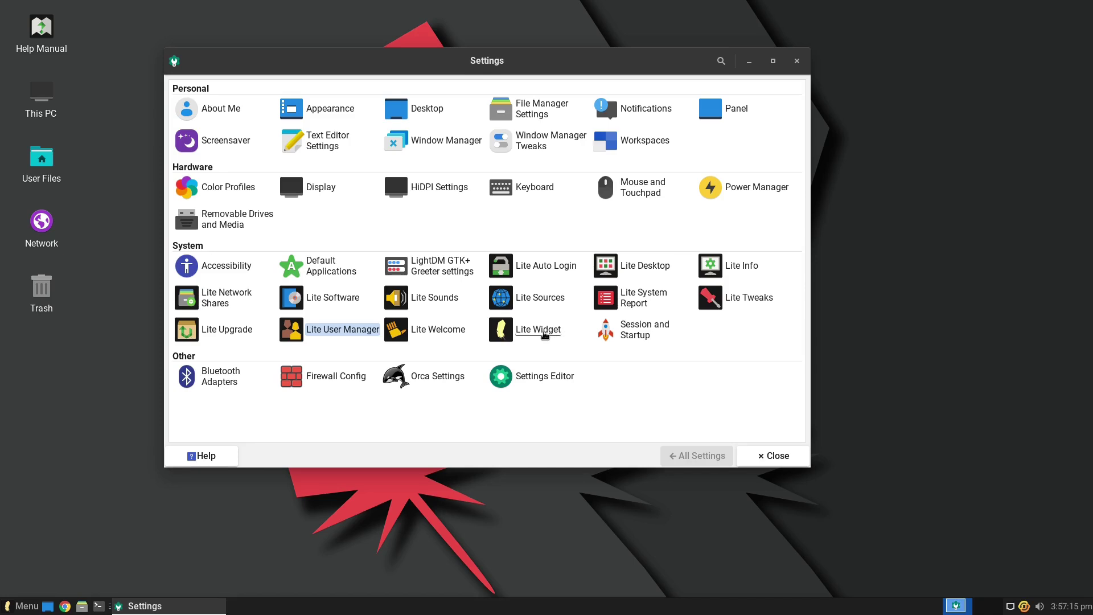
- Enable the Lite Widget from its options, confirm the notice, and close the options
{"action": "left_click", "coordinate": [545, 335]}
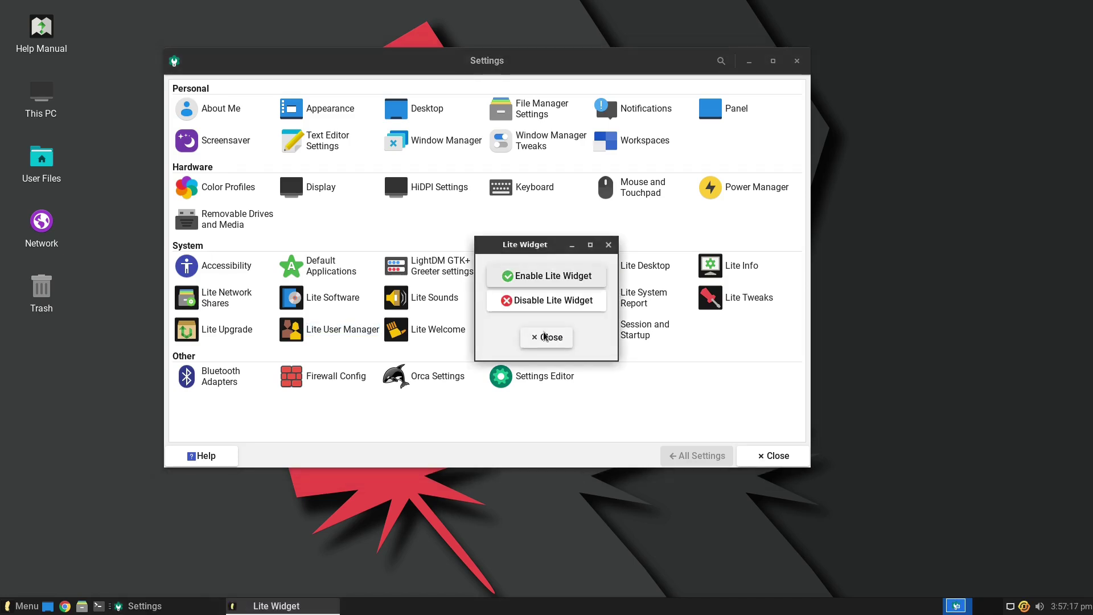
{"action": "left_click", "coordinate": [547, 277]}
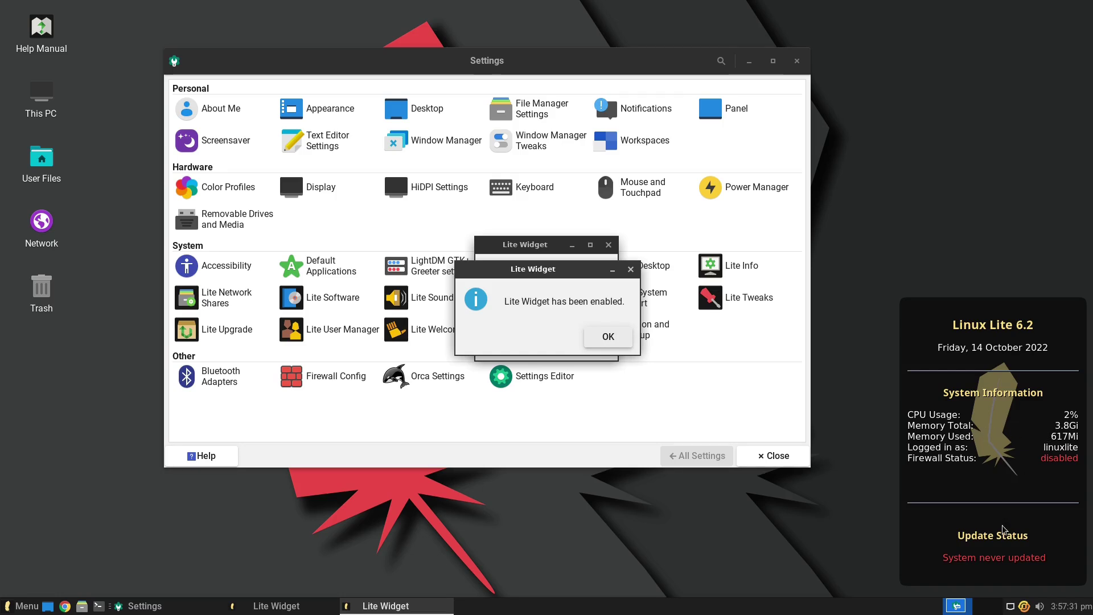
{"action": "left_click", "coordinate": [598, 335]}
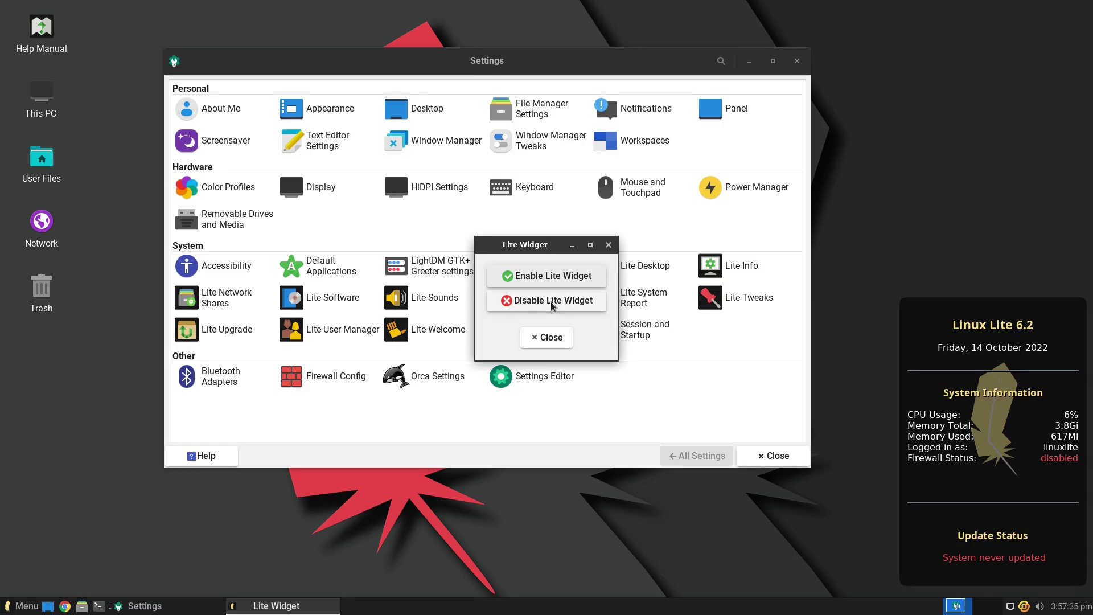
{"action": "left_click", "coordinate": [551, 339]}
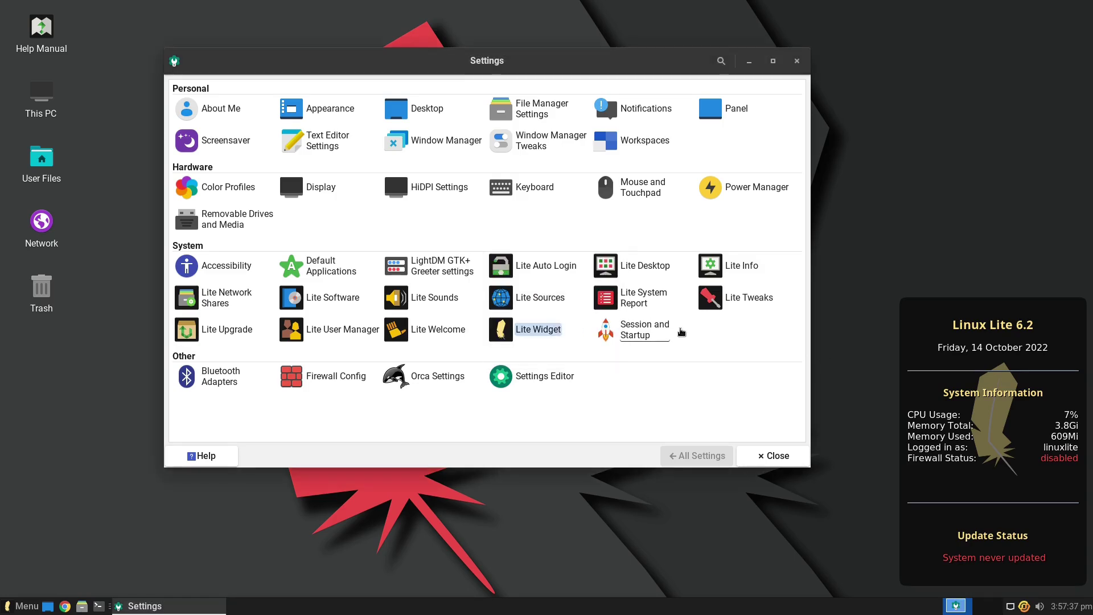
- In Session and Startup, review the Application Autostart, Current Session and Advanced tabs, ending on General
{"action": "left_click", "coordinate": [626, 333]}
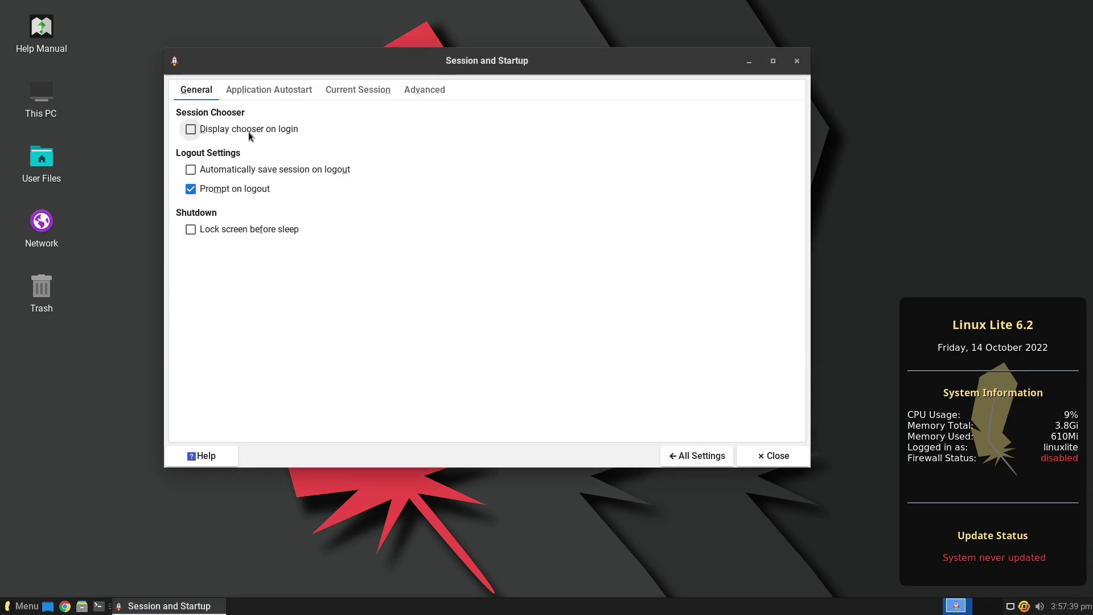
{"action": "left_click", "coordinate": [268, 90]}
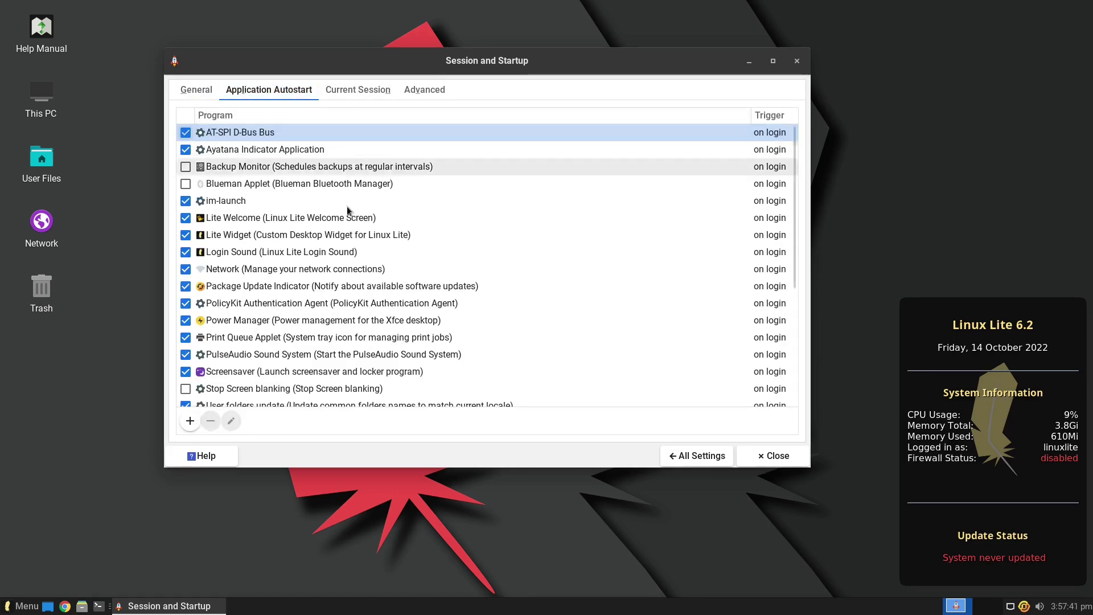
{"action": "scroll", "coordinate": [347, 206], "scroll_direction": "down", "scroll_amount": 5}
{"action": "scroll", "coordinate": [359, 261], "scroll_direction": "up", "scroll_amount": 5}
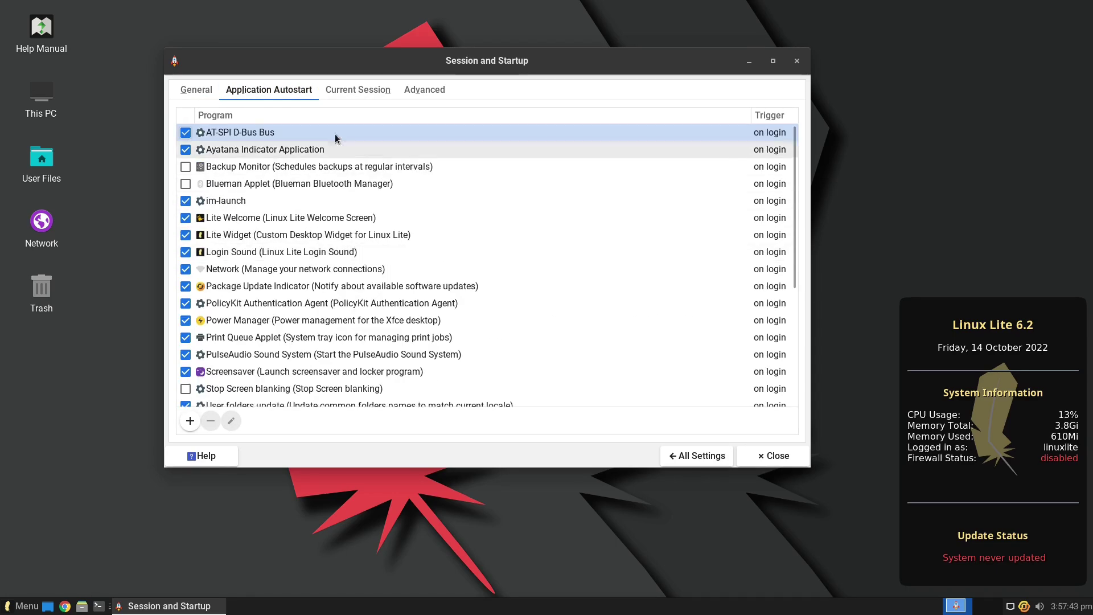
{"action": "left_click", "coordinate": [358, 91]}
{"action": "left_click", "coordinate": [424, 90]}
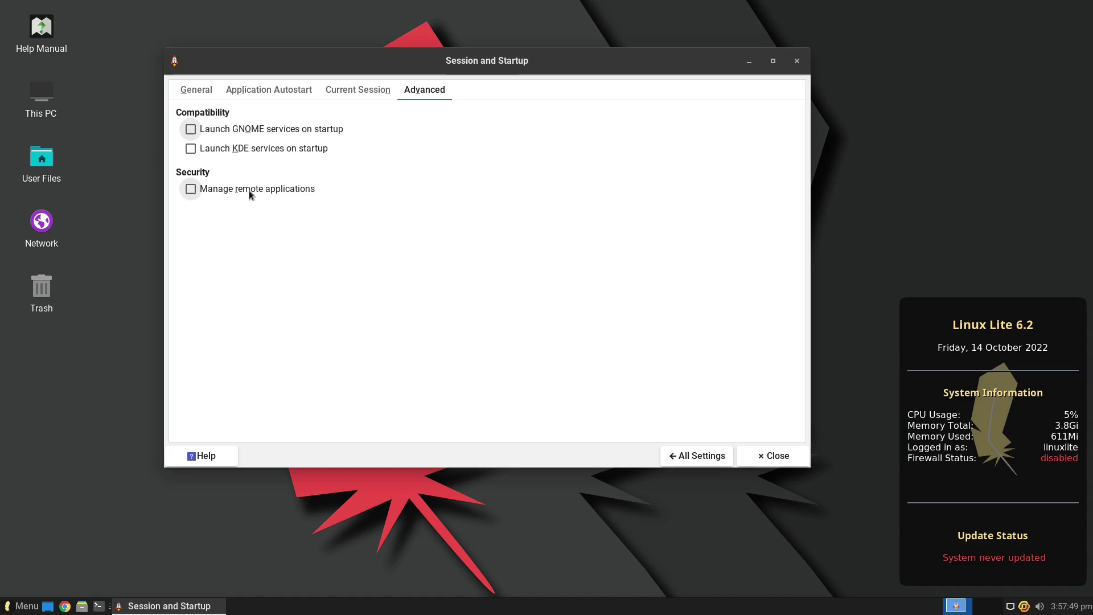
{"action": "left_click", "coordinate": [302, 90]}
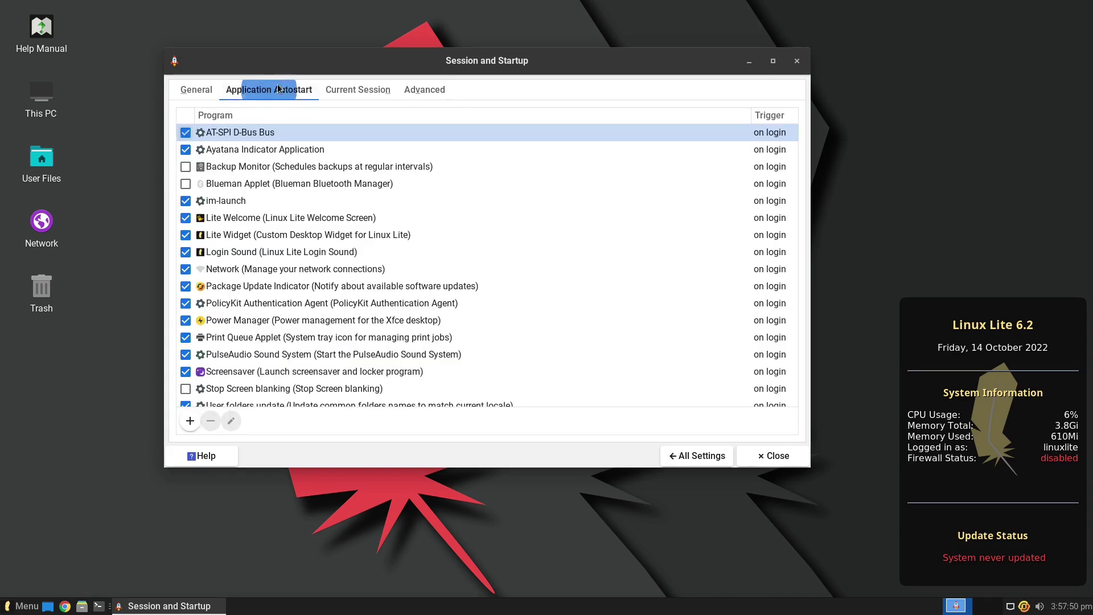
{"action": "left_click", "coordinate": [197, 90]}
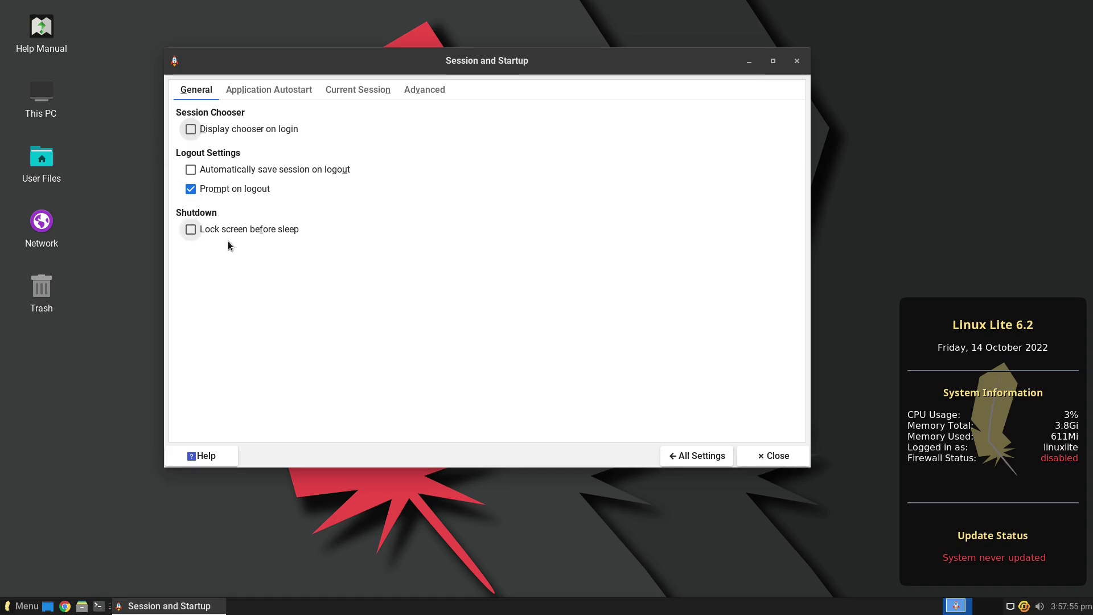
- Close the Session and Startup window without making changes
{"action": "left_click", "coordinate": [797, 60]}
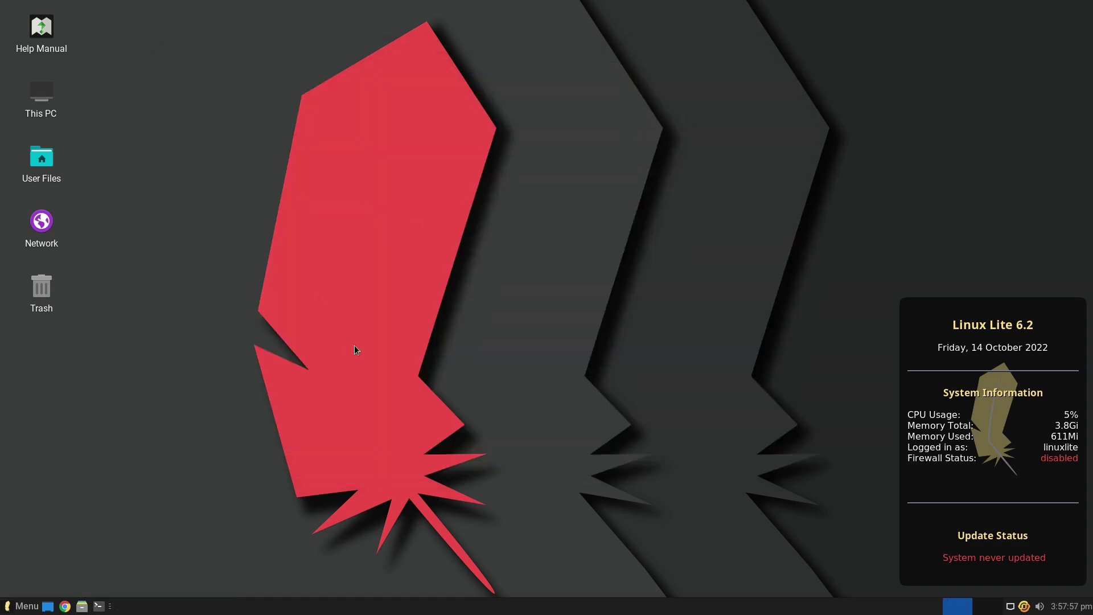